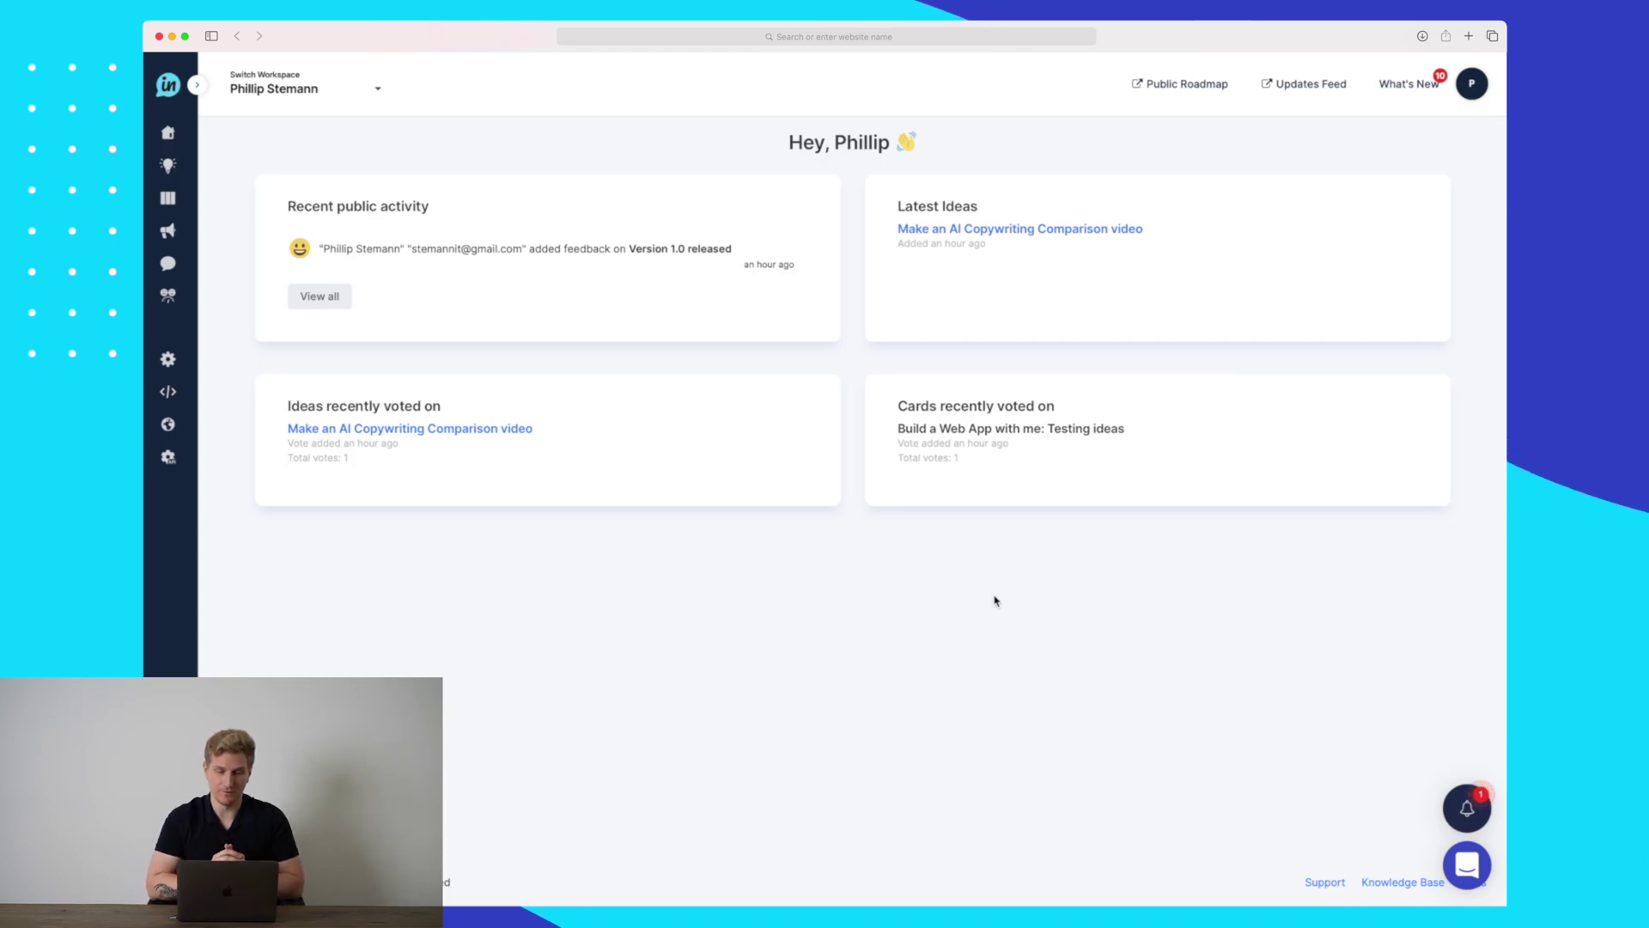
Step: Expand the collapsed sidebar so each navigation item shows its label
left_click(197, 84)
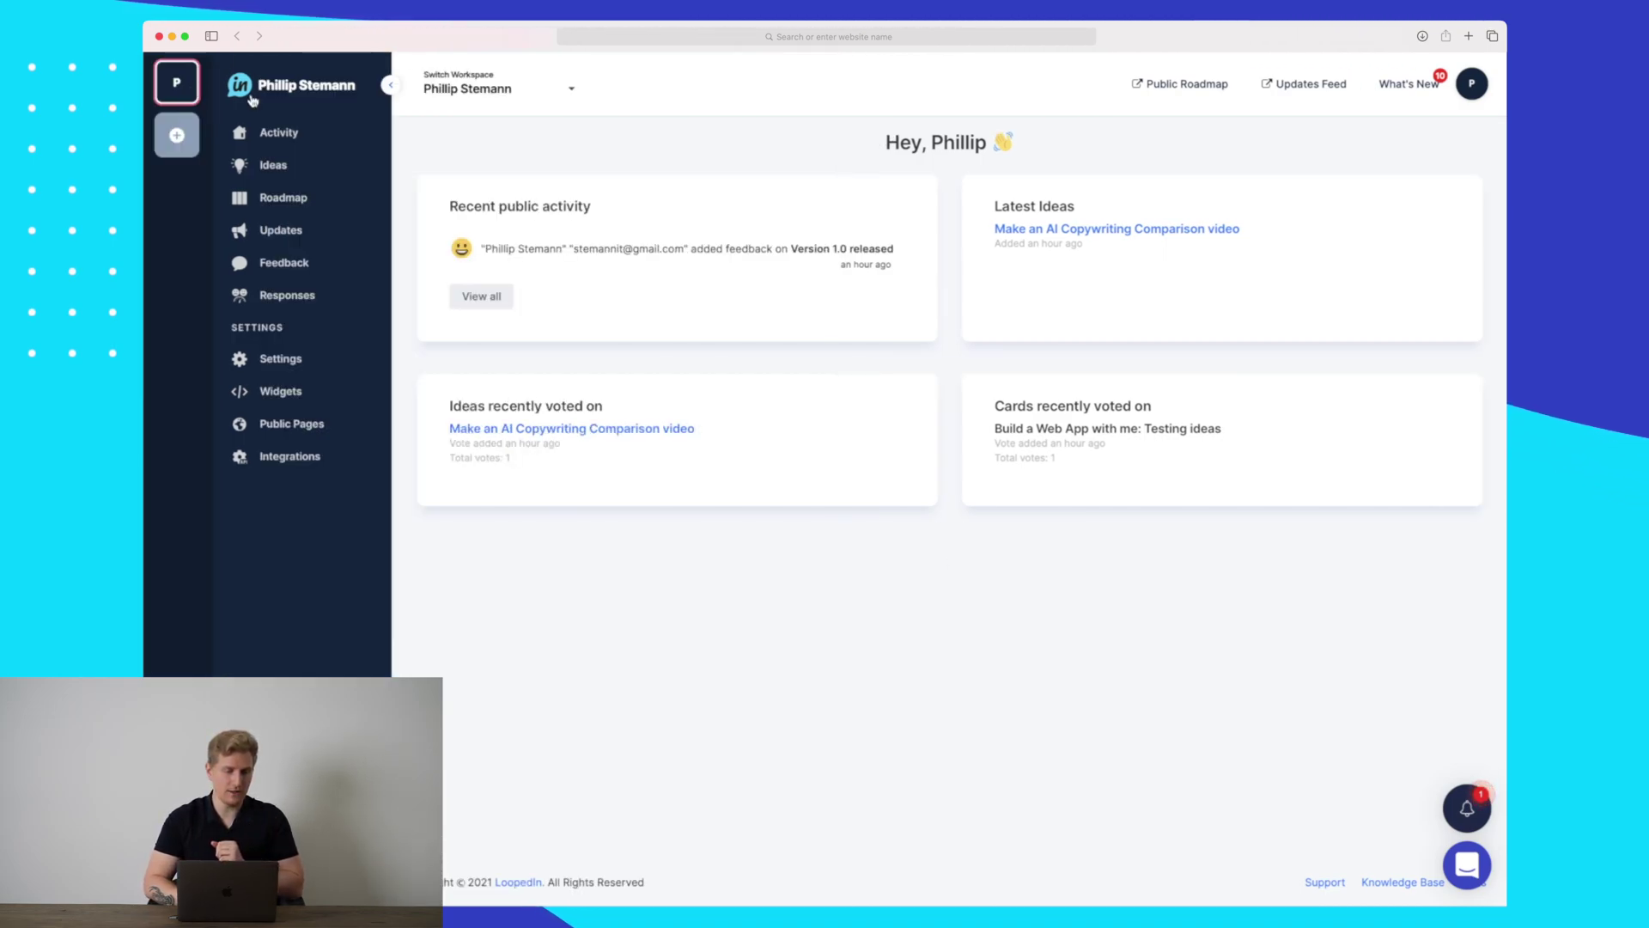
Step: Open the public roadmap site's Ideas page and view the AI Copywriting Comparison idea's details
left_click(275, 166)
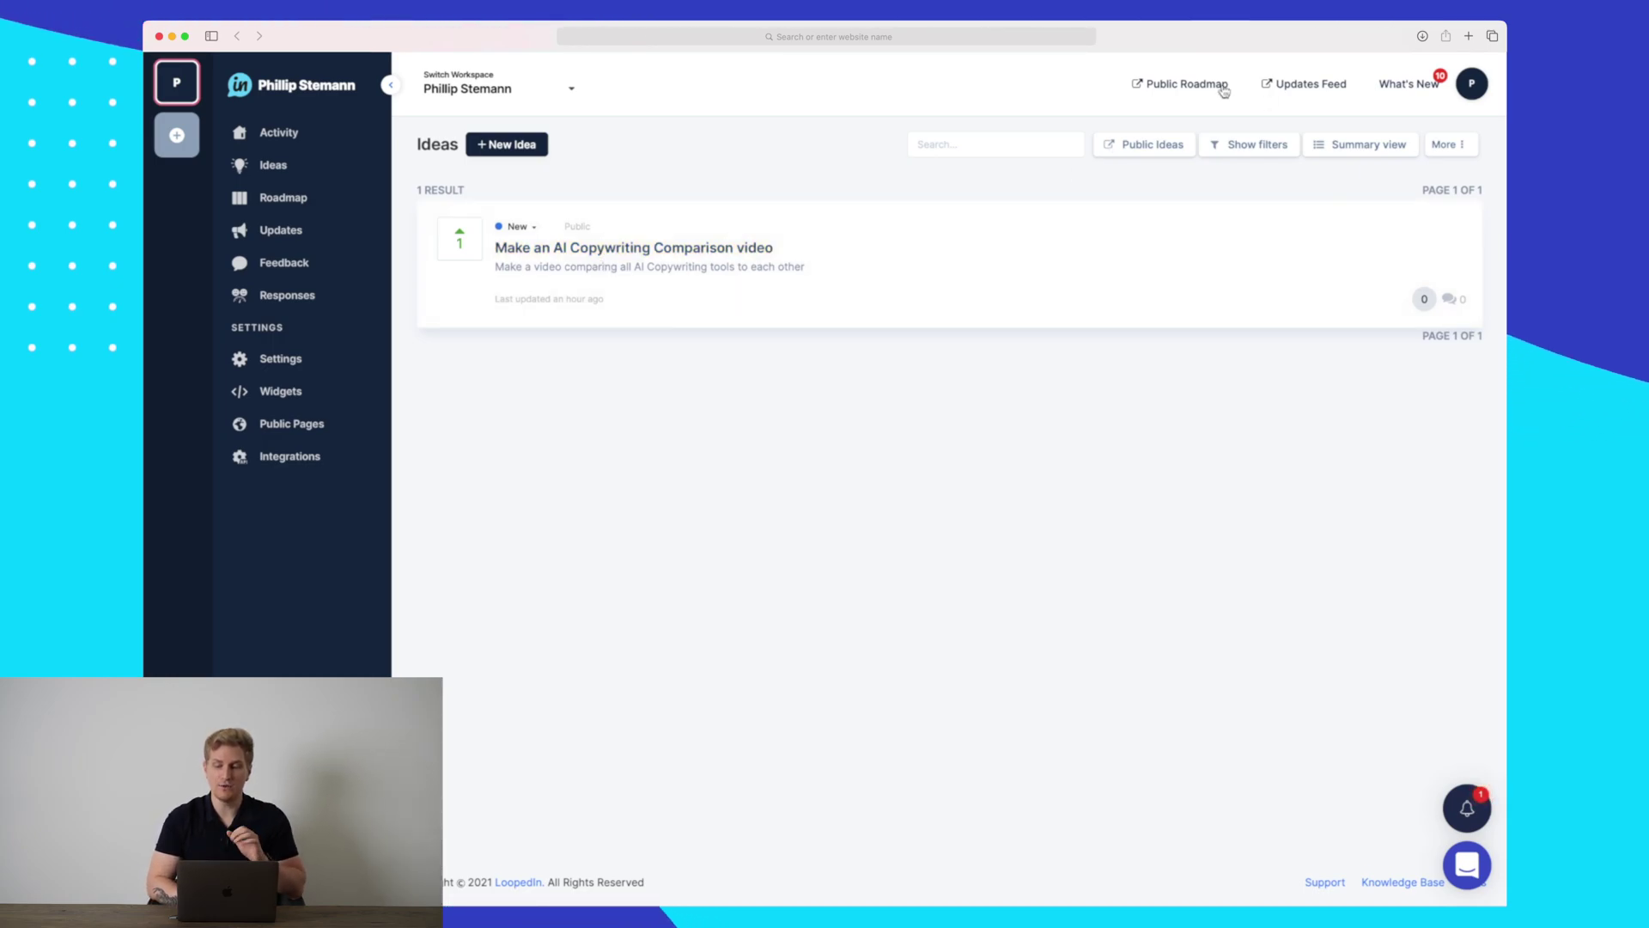
left_click(1186, 86)
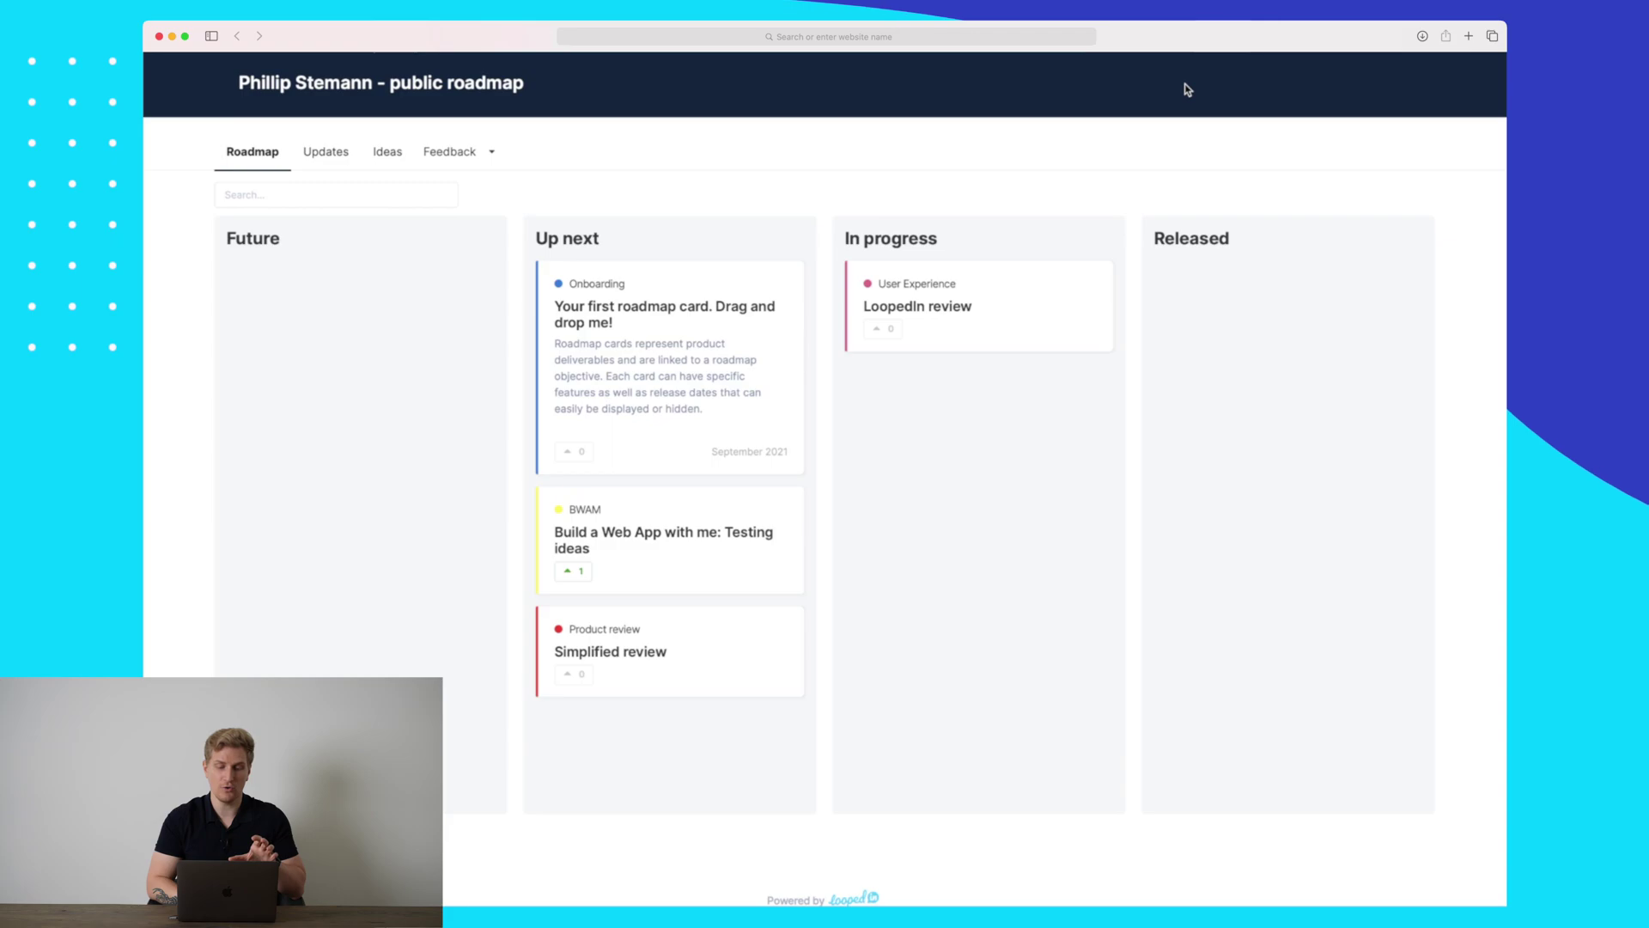
left_click(388, 154)
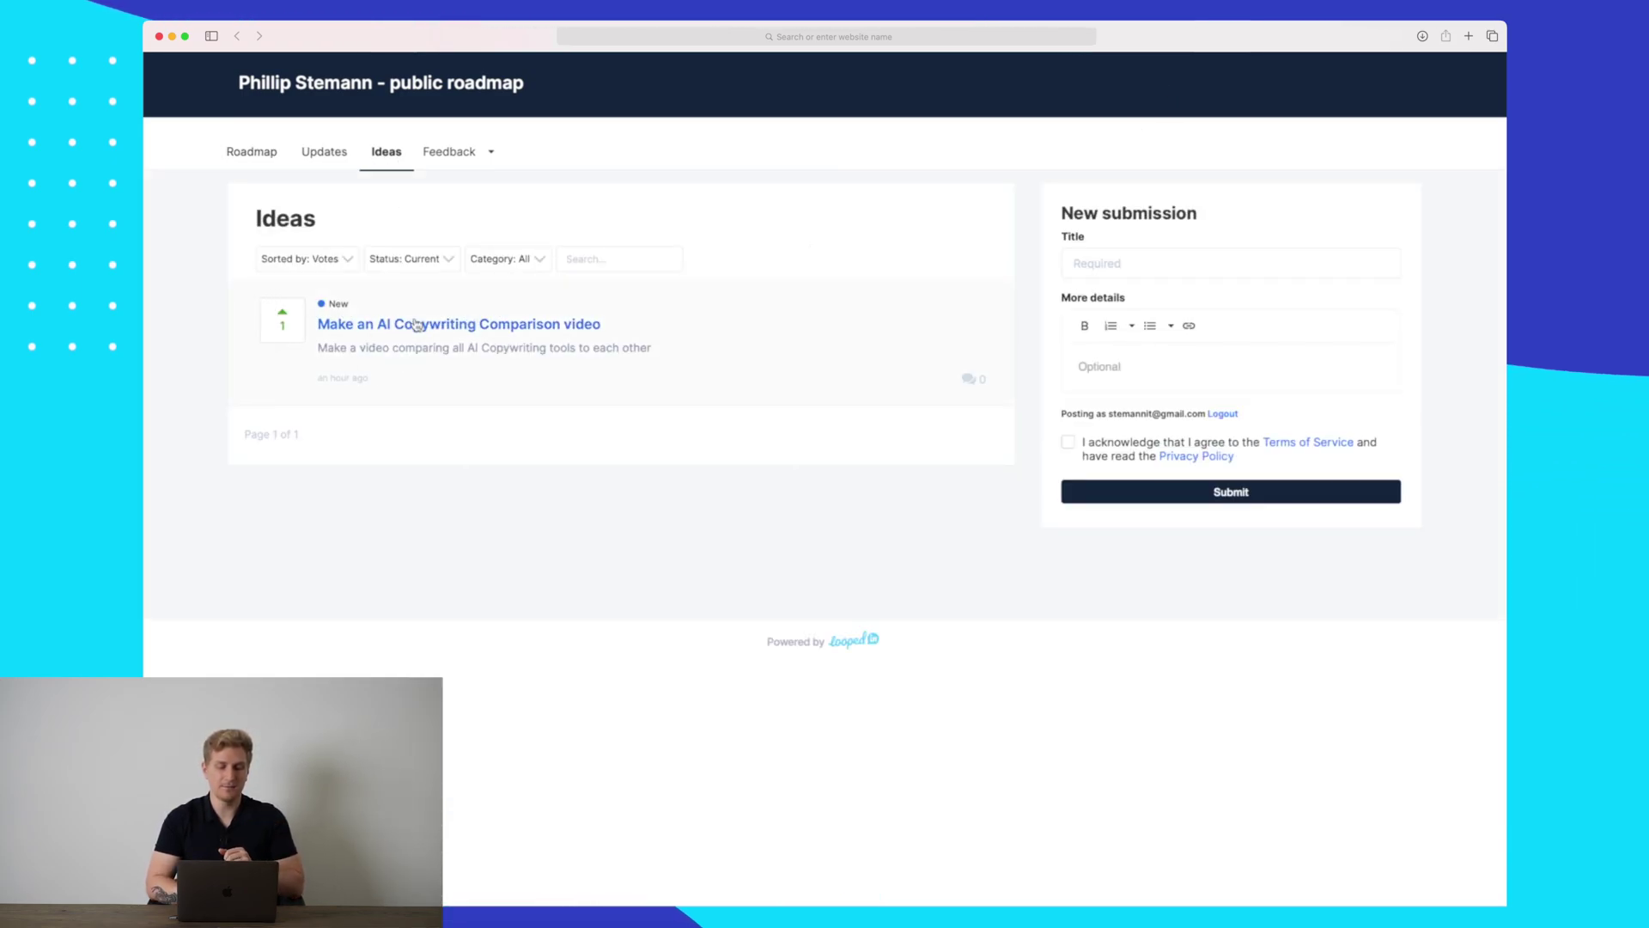
left_click(285, 368)
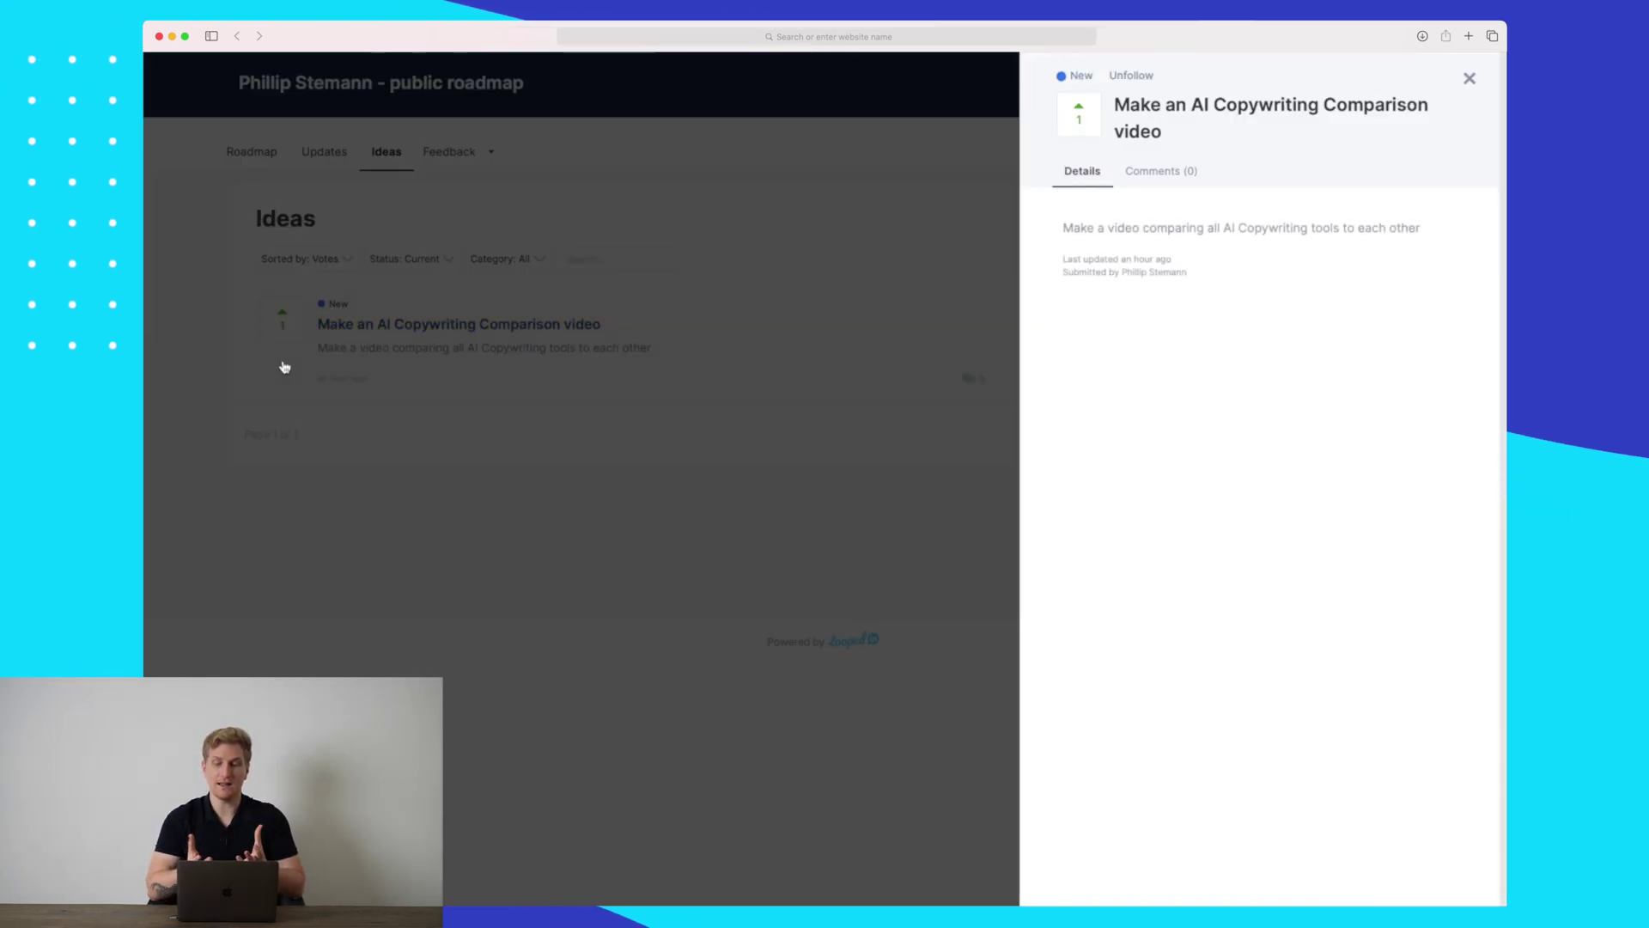
key("Escape")
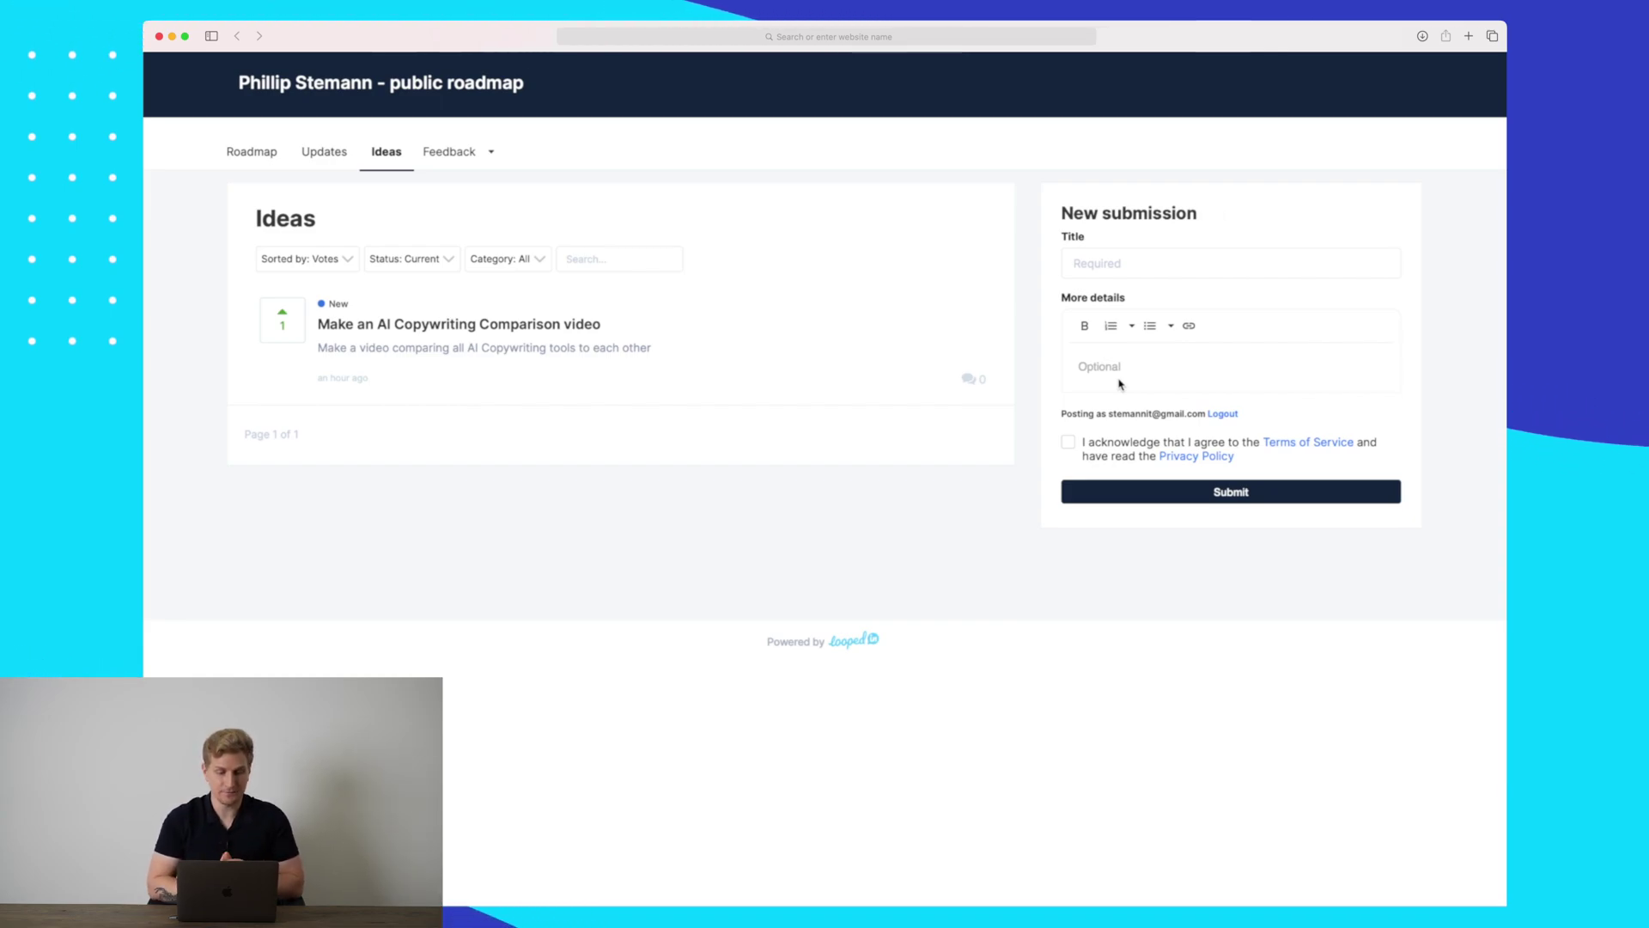
Step: Upvote the 'Your first roadmap card. Drag and drop me!' card on the public roadmap, confirming the vote
left_click(242, 153)
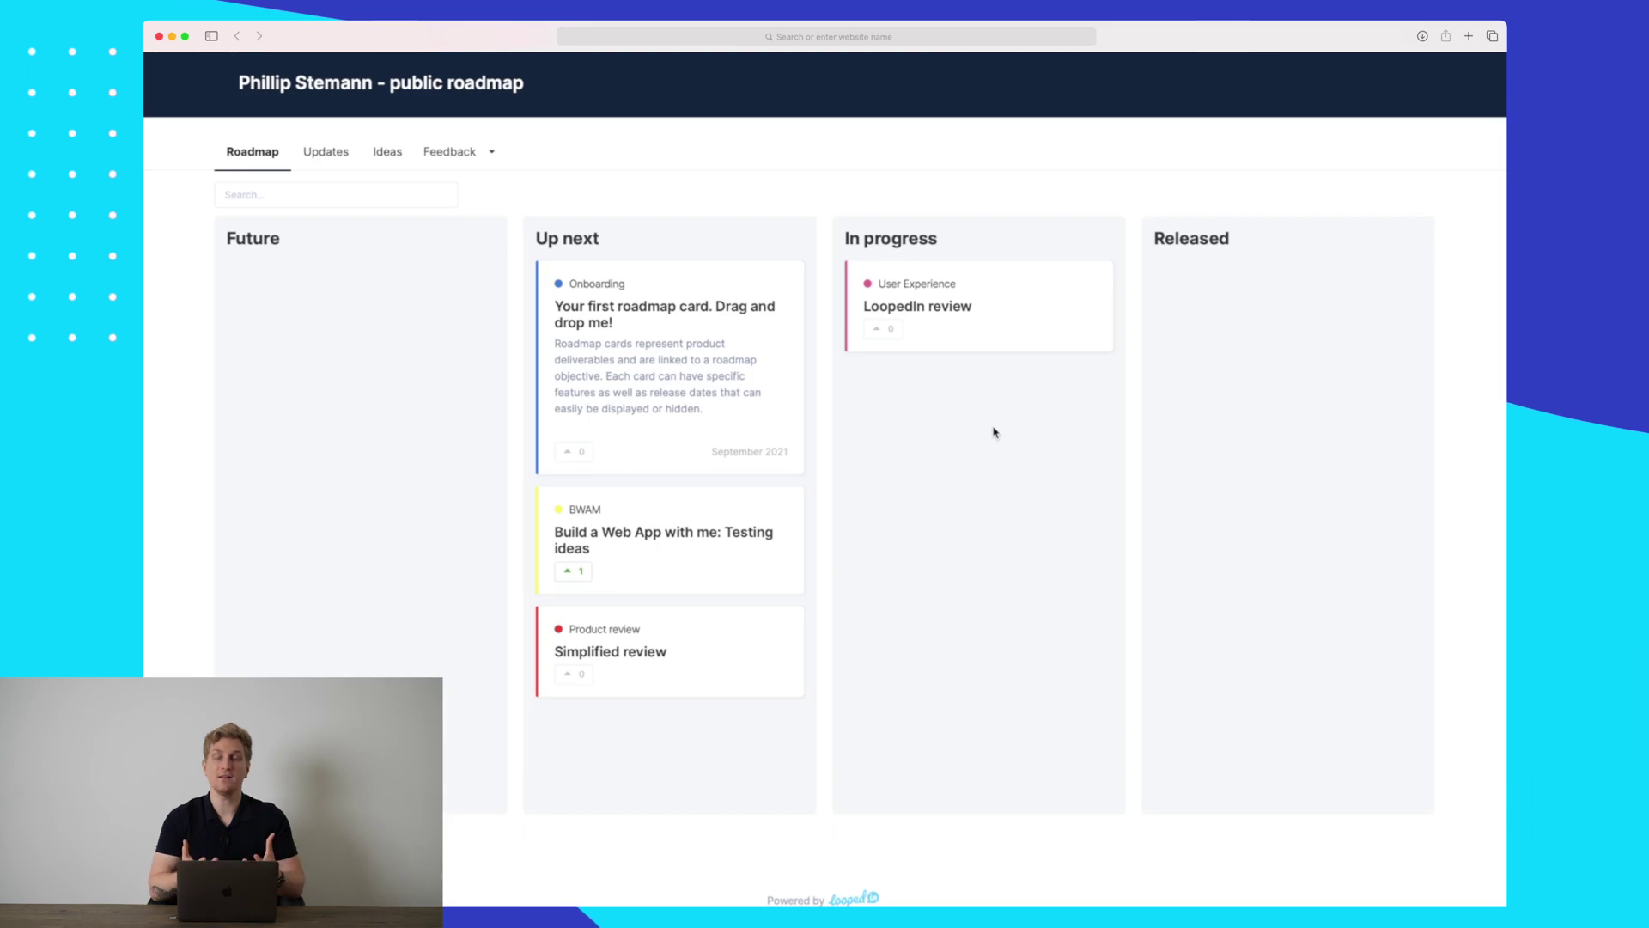
left_click(628, 354)
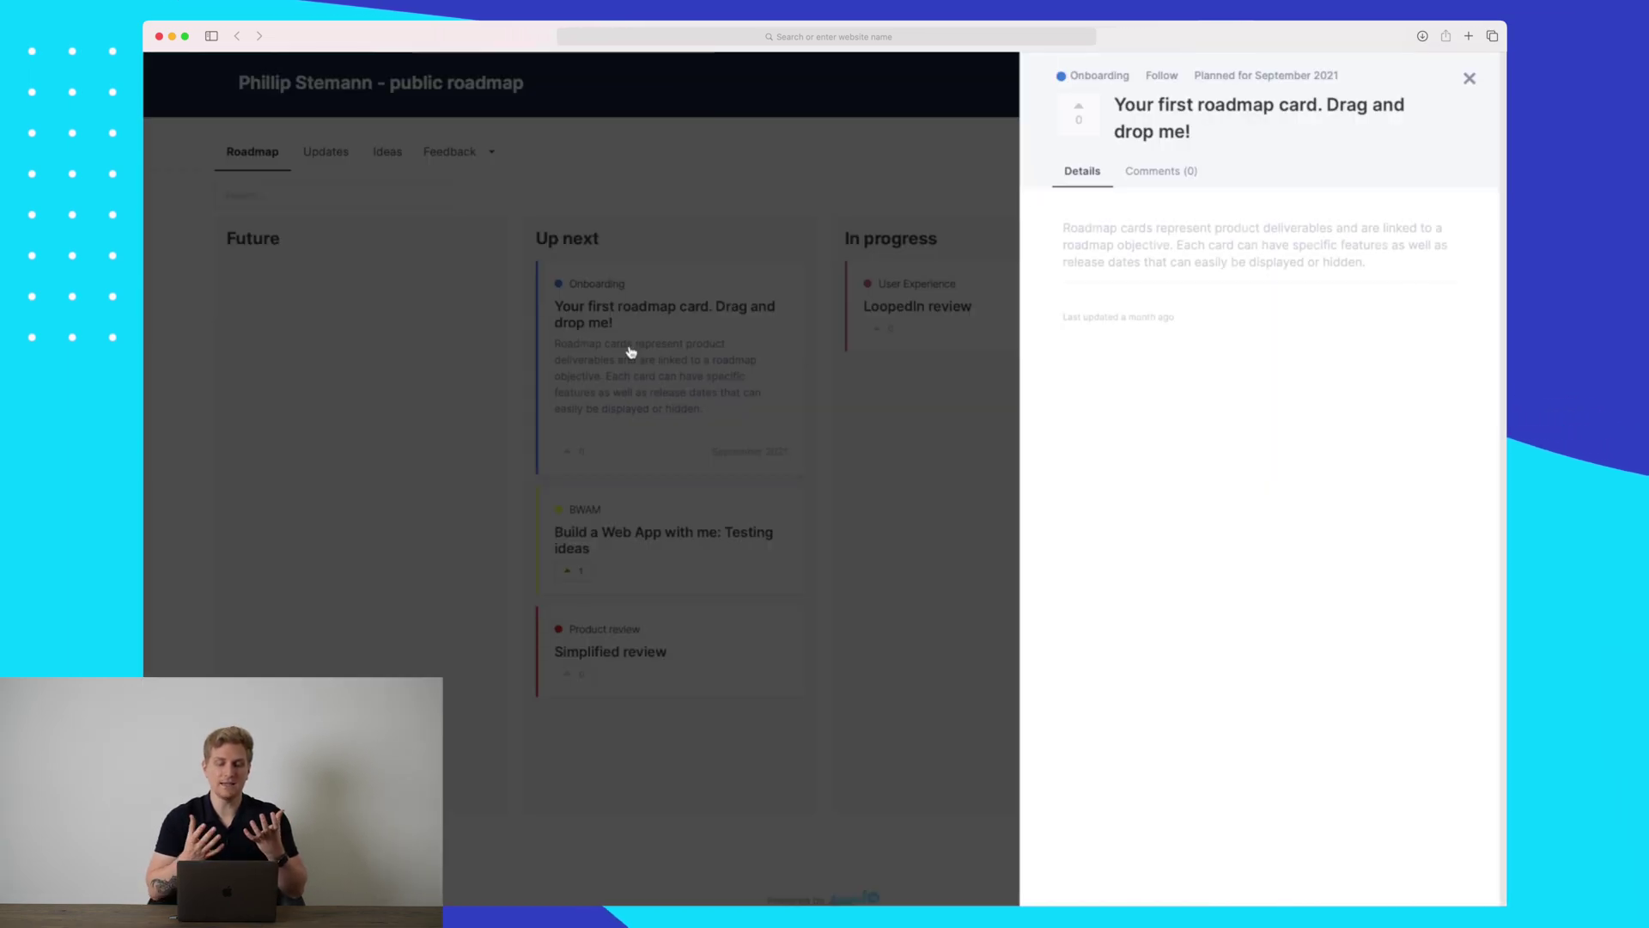
left_click(1159, 171)
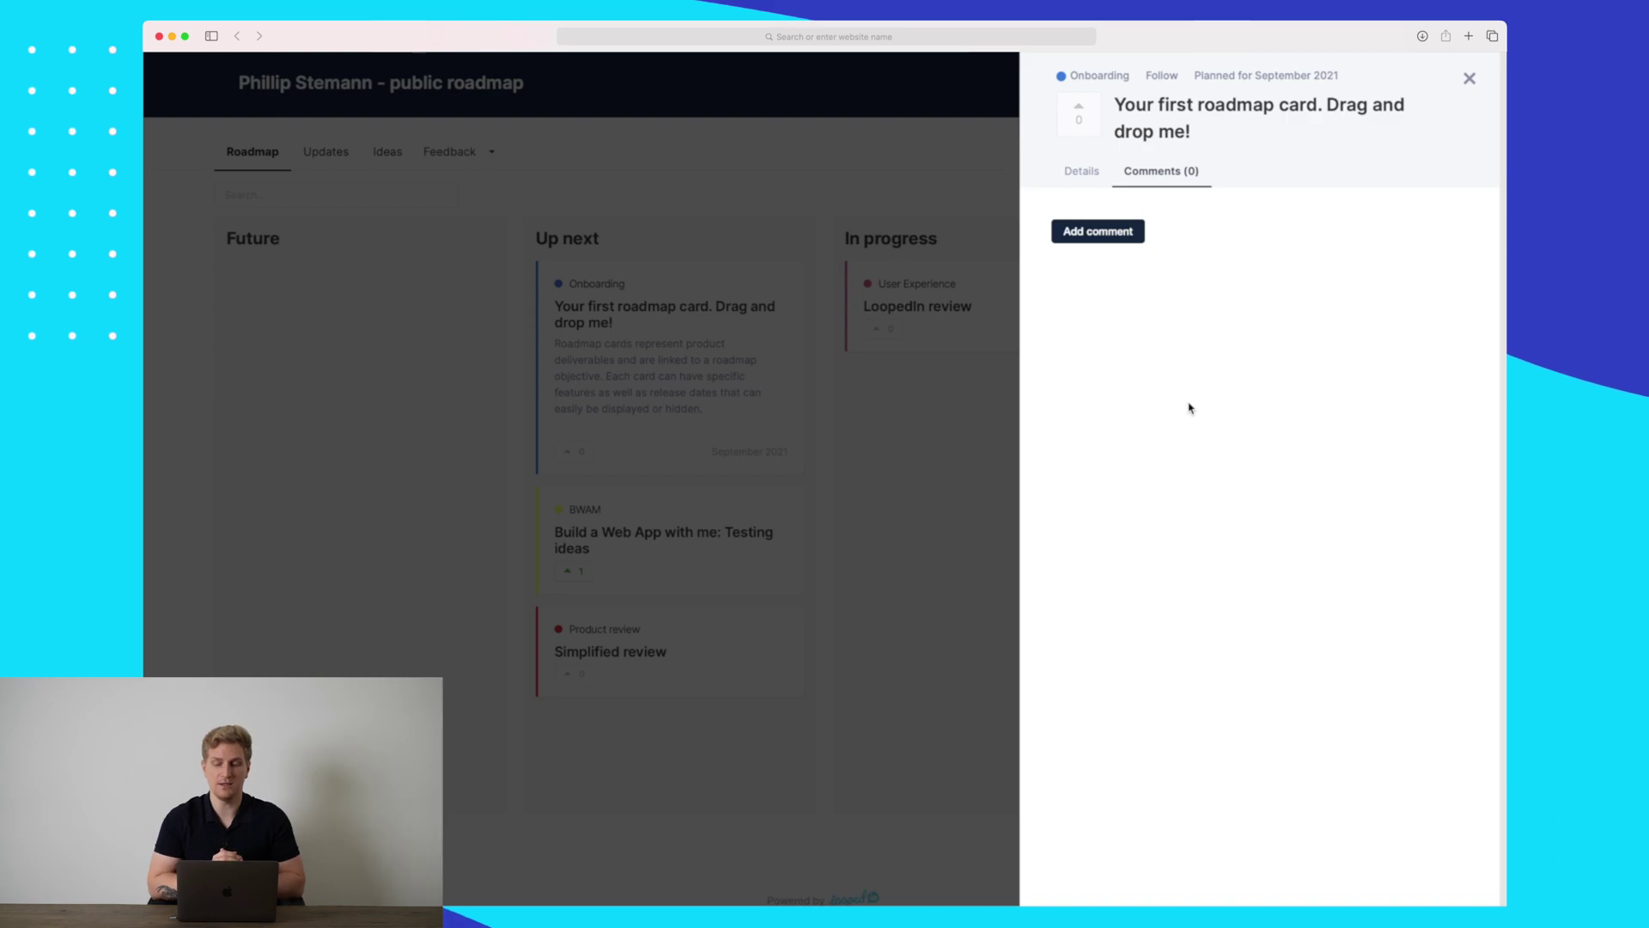
left_click(1080, 123)
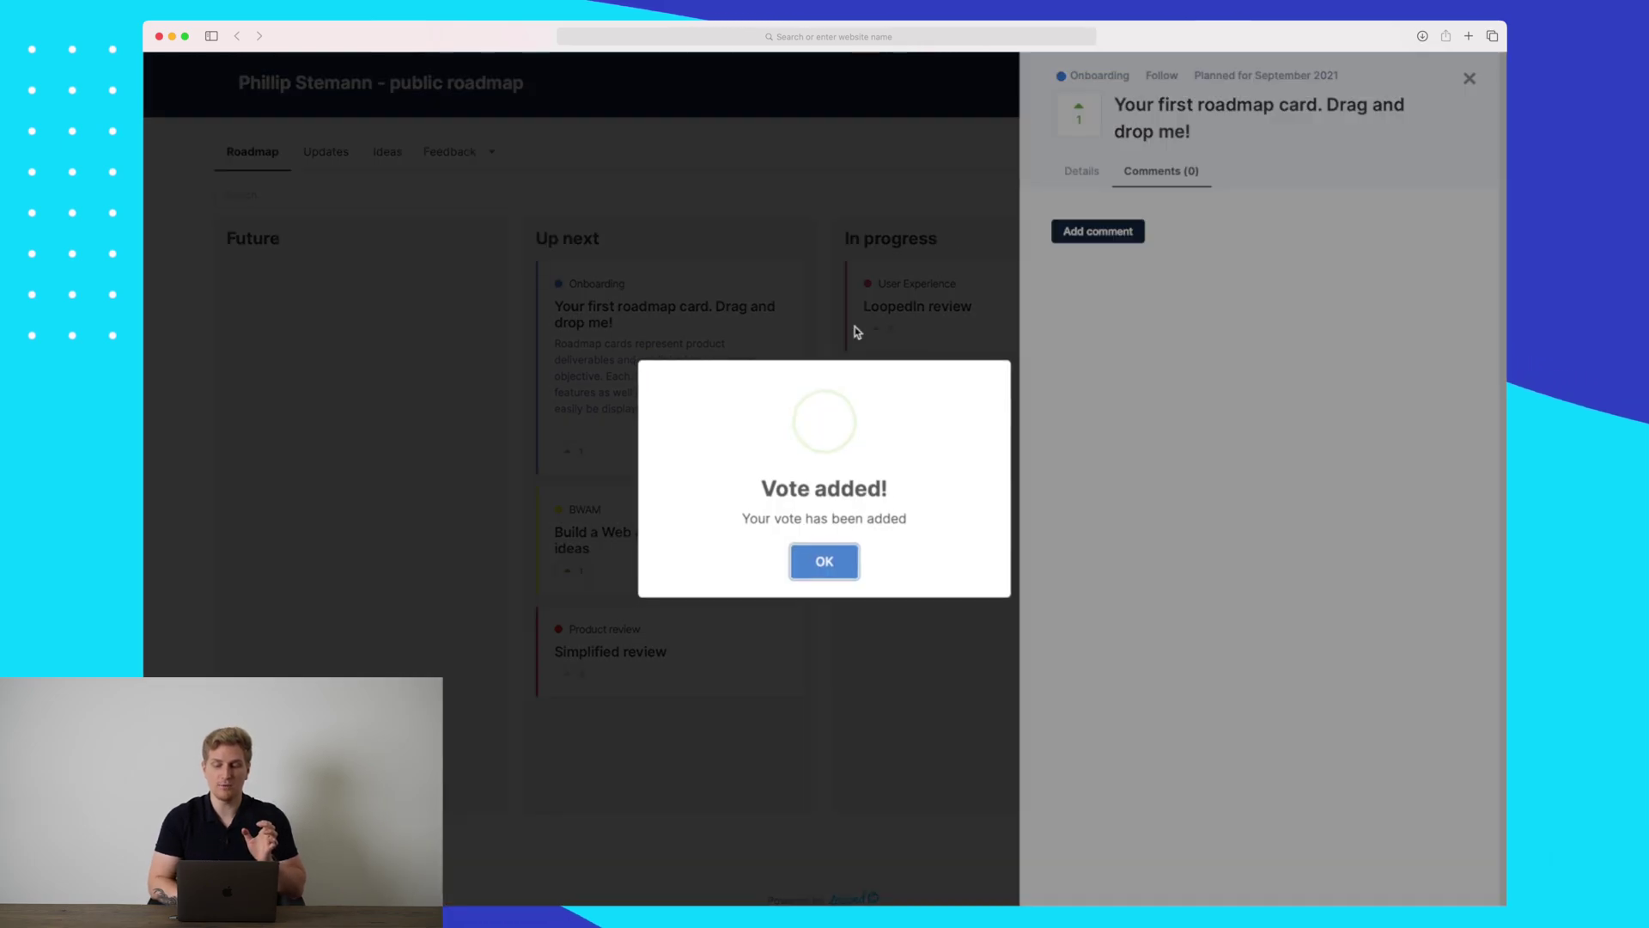
left_click(826, 561)
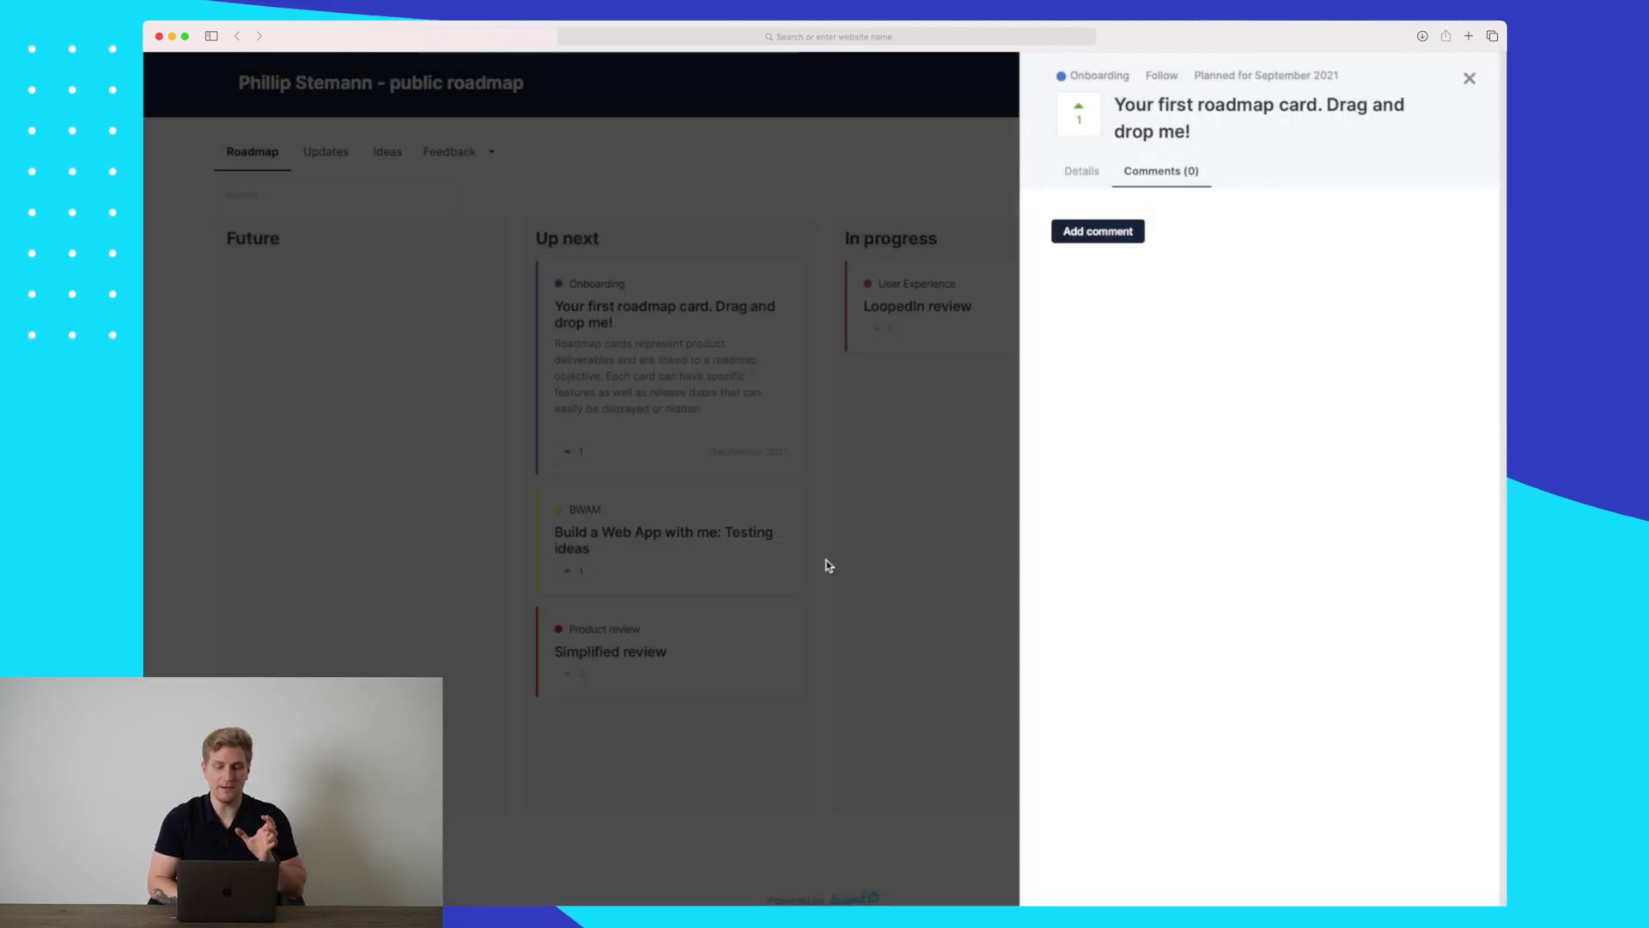
Step: On the admin roadmap, drag the onboarding card to Future and 'Build a Web App' to In progress
left_click(828, 565)
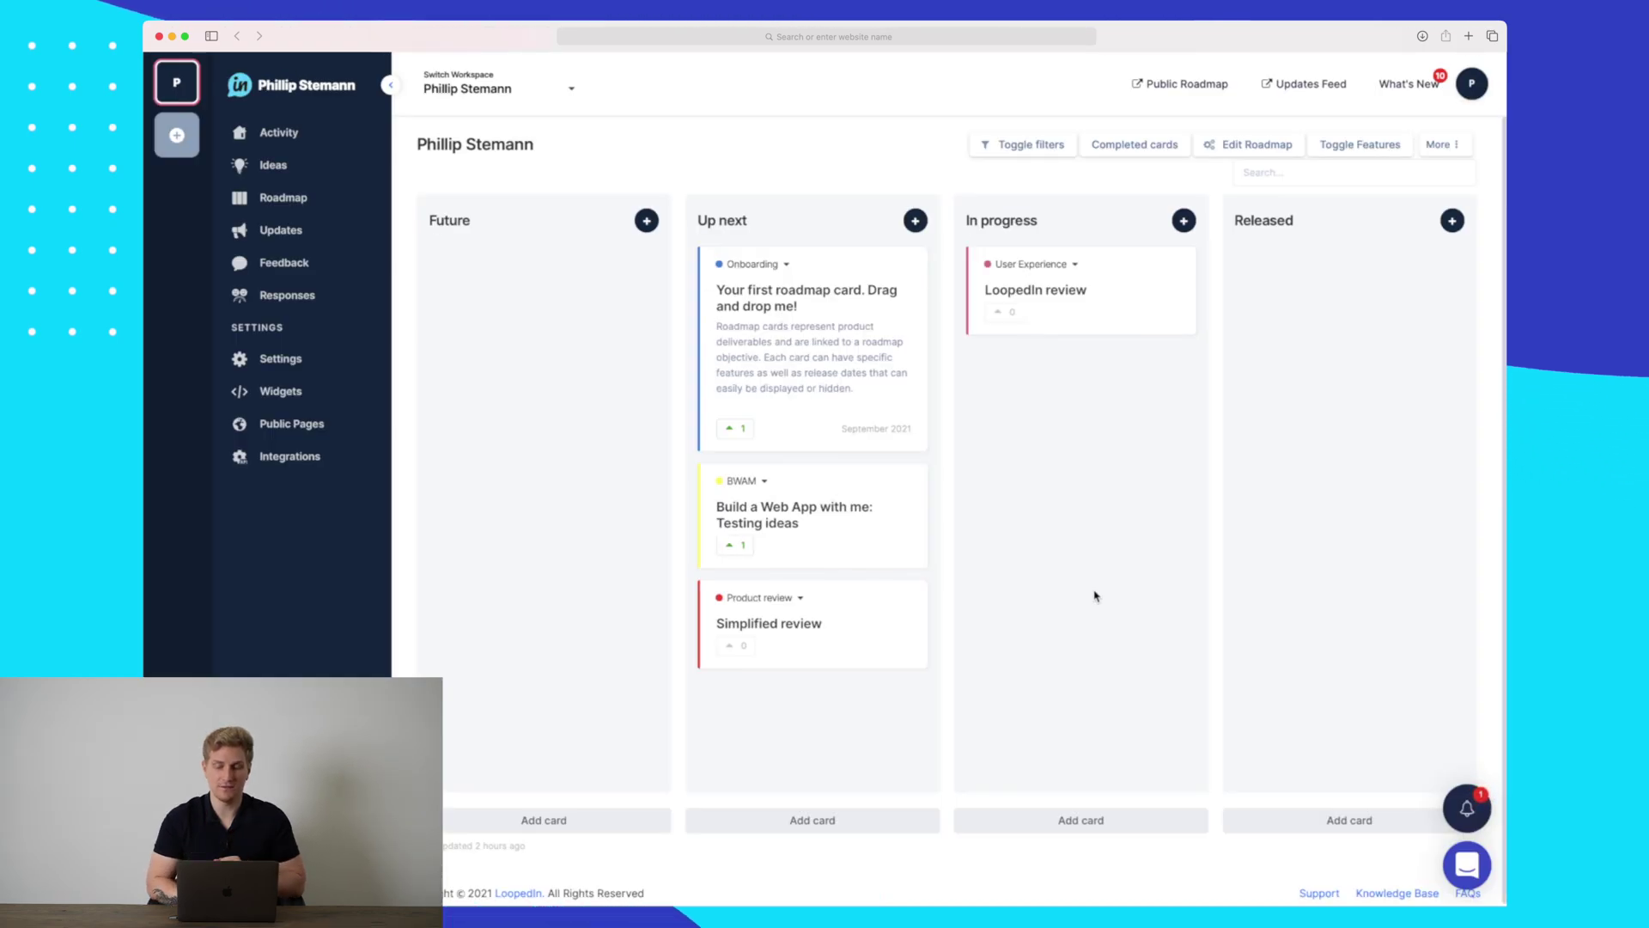
left_click_drag(881, 353, 610, 353)
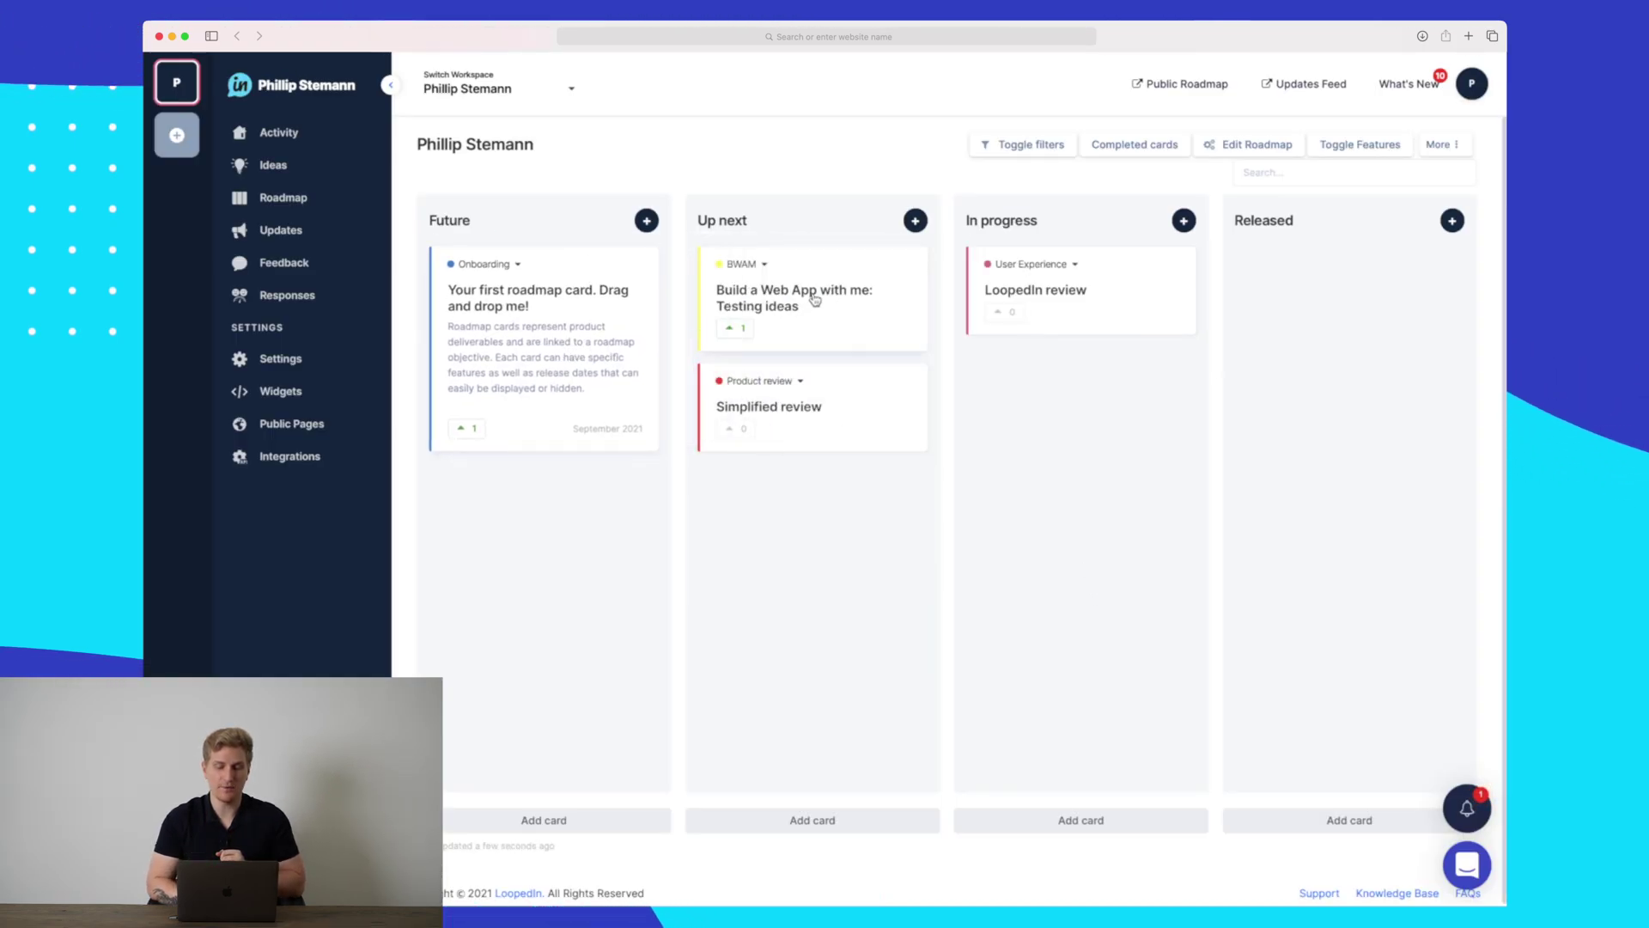
left_click_drag(773, 342, 1042, 453)
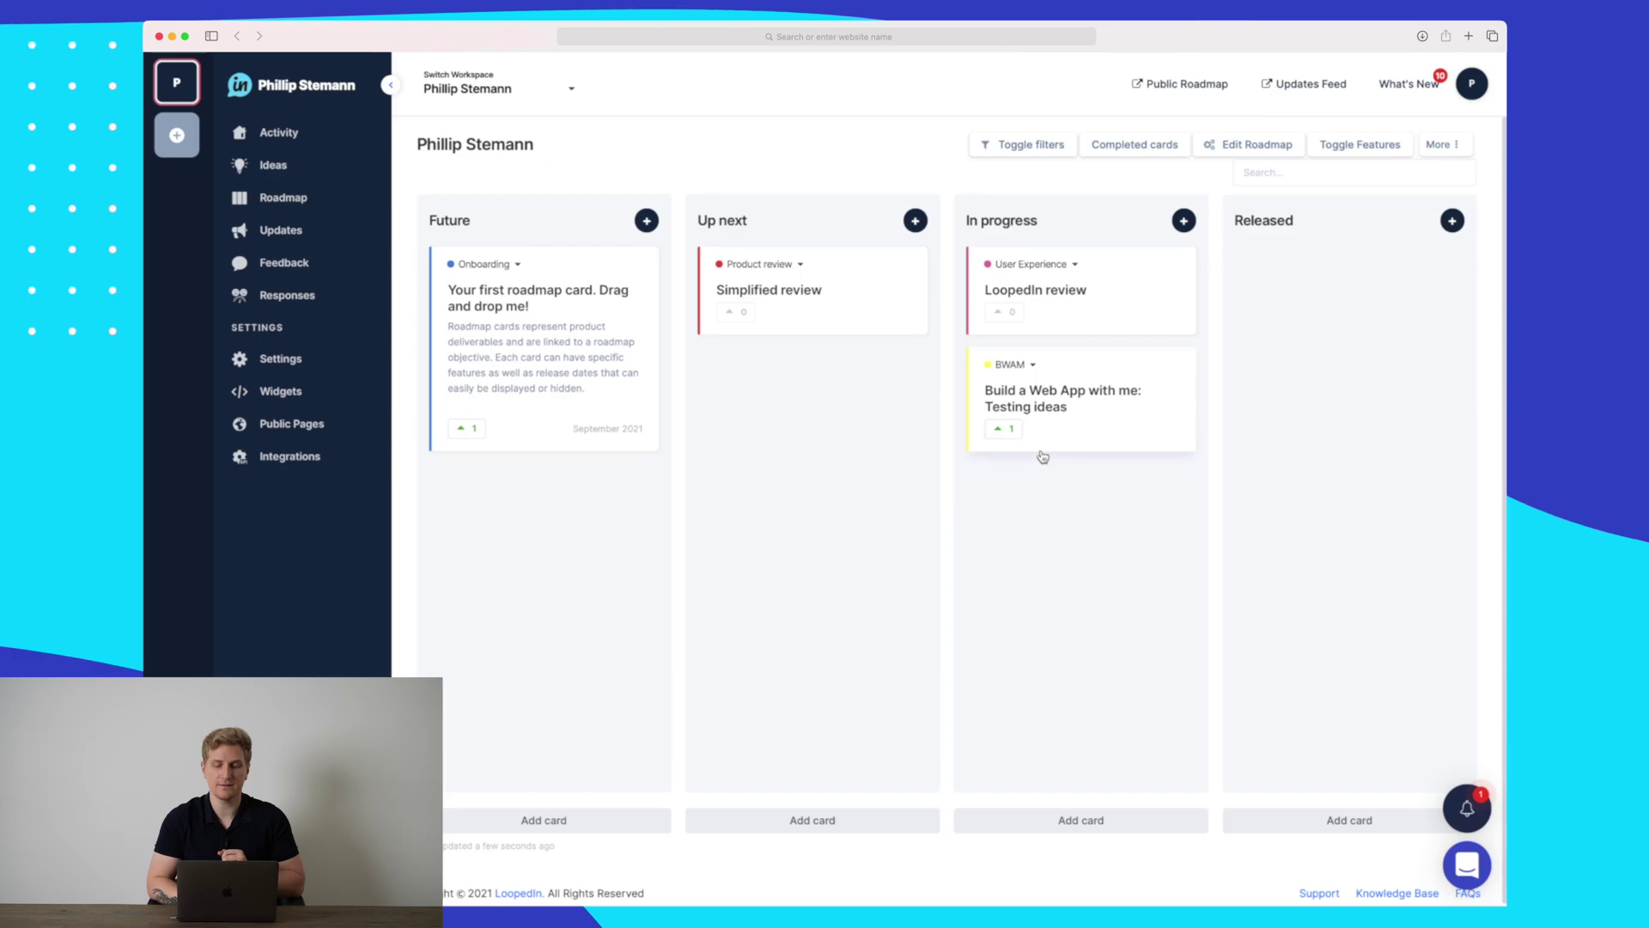
Step: In the roadmap settings, turn off public visibility for the Released column
left_click(1259, 146)
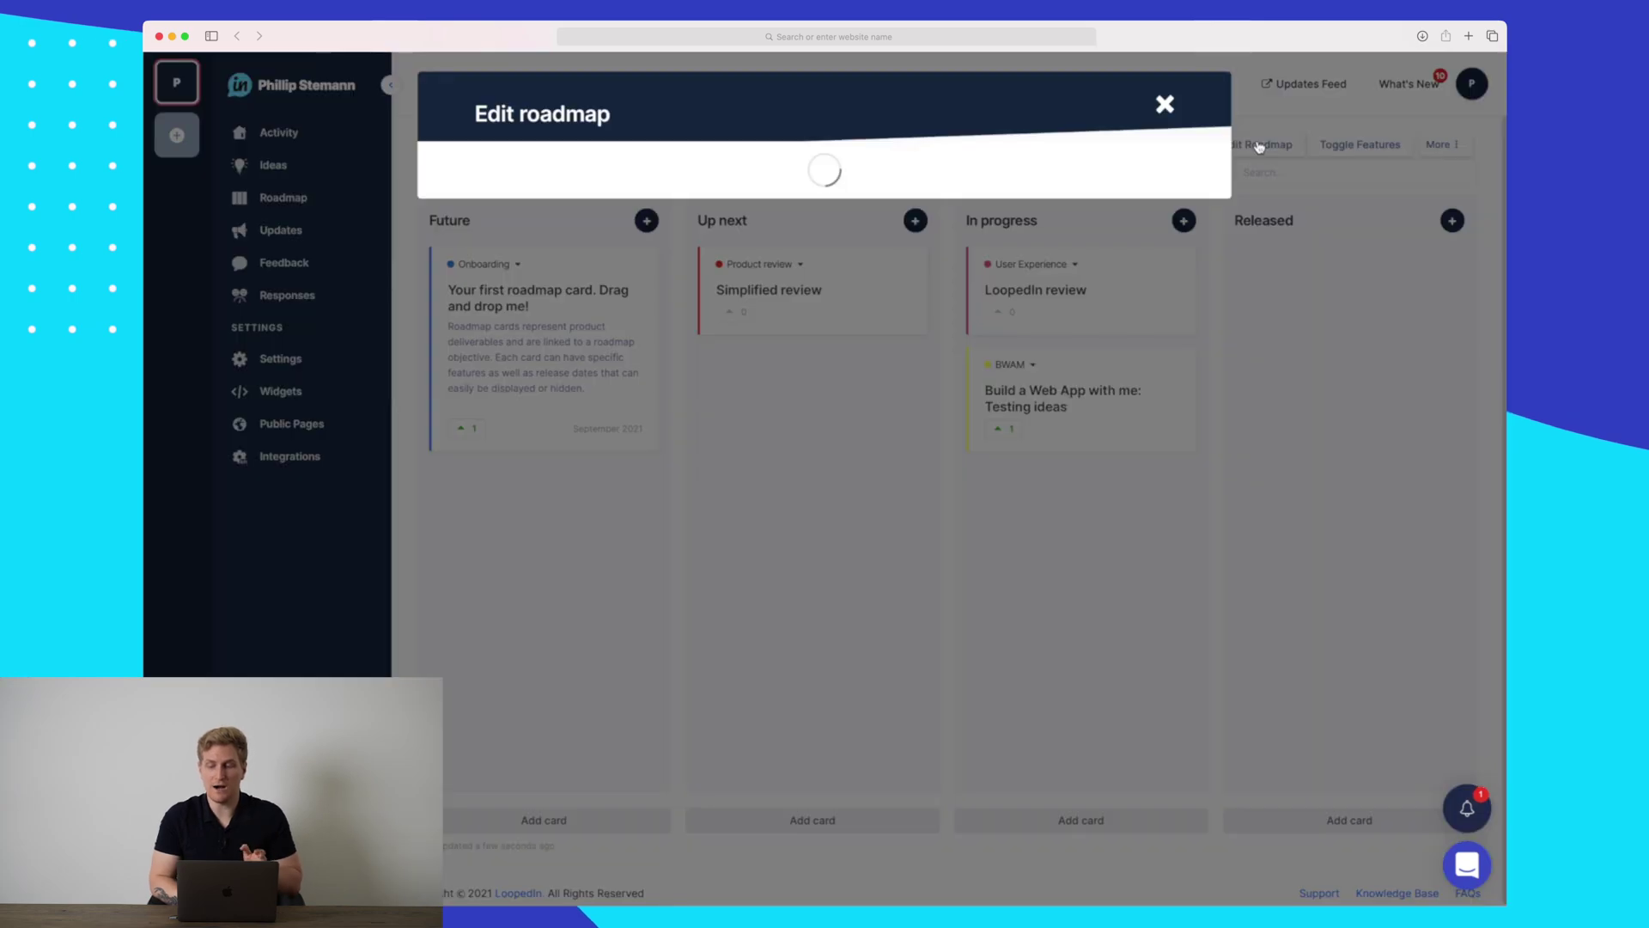
scroll(1054, 323, "down", 3)
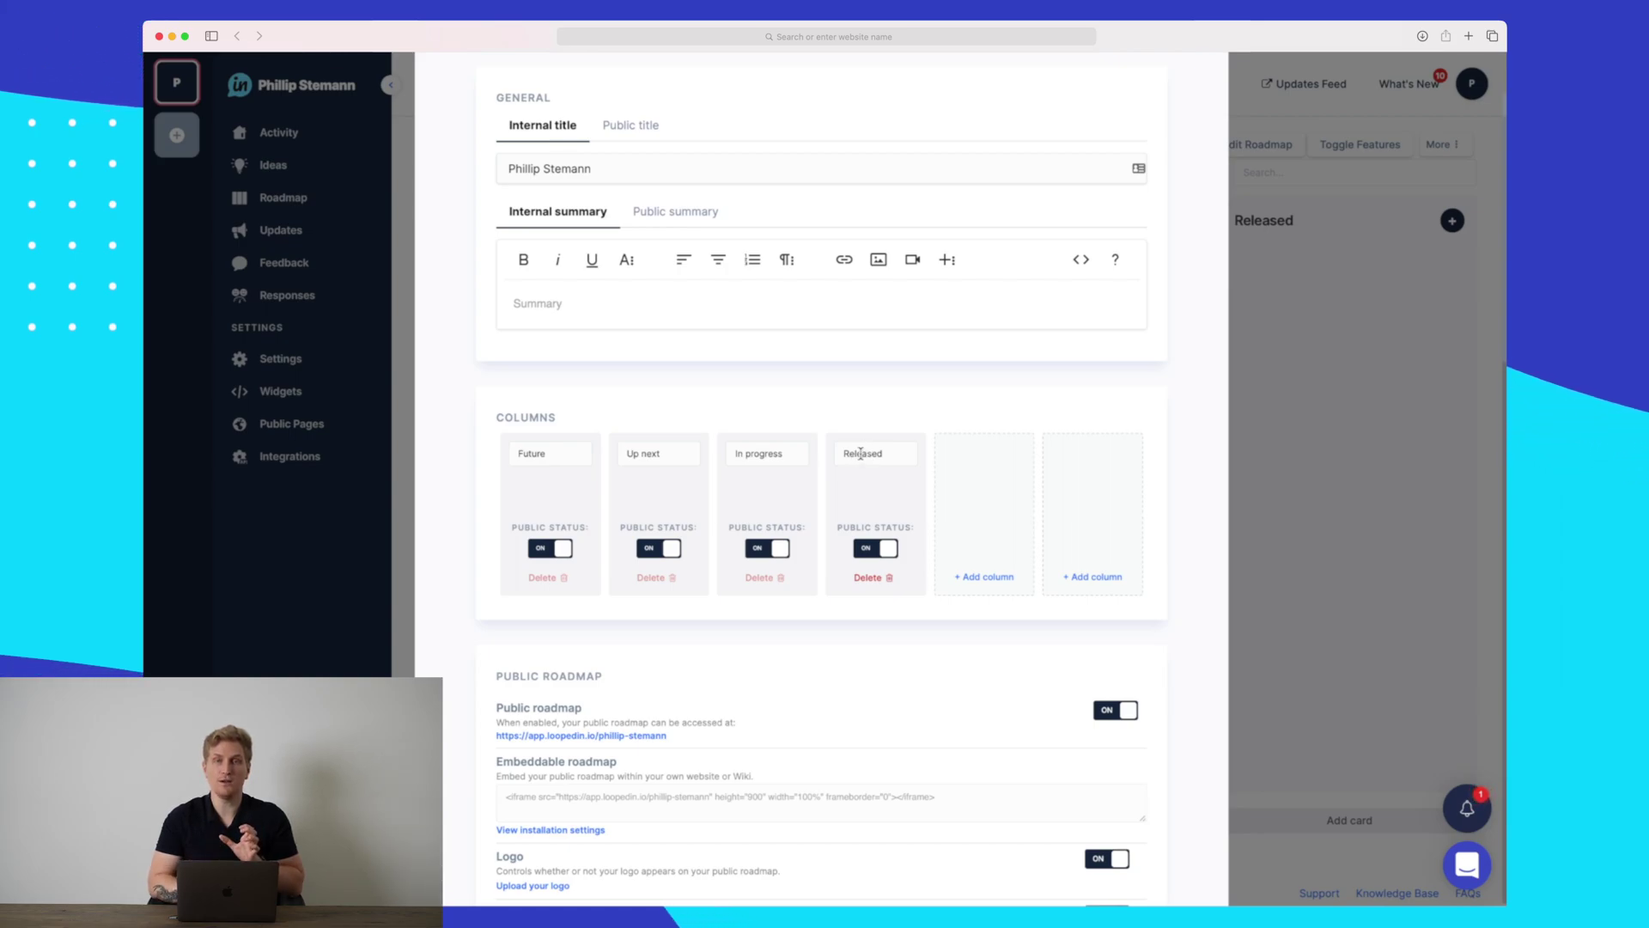
left_click(883, 551)
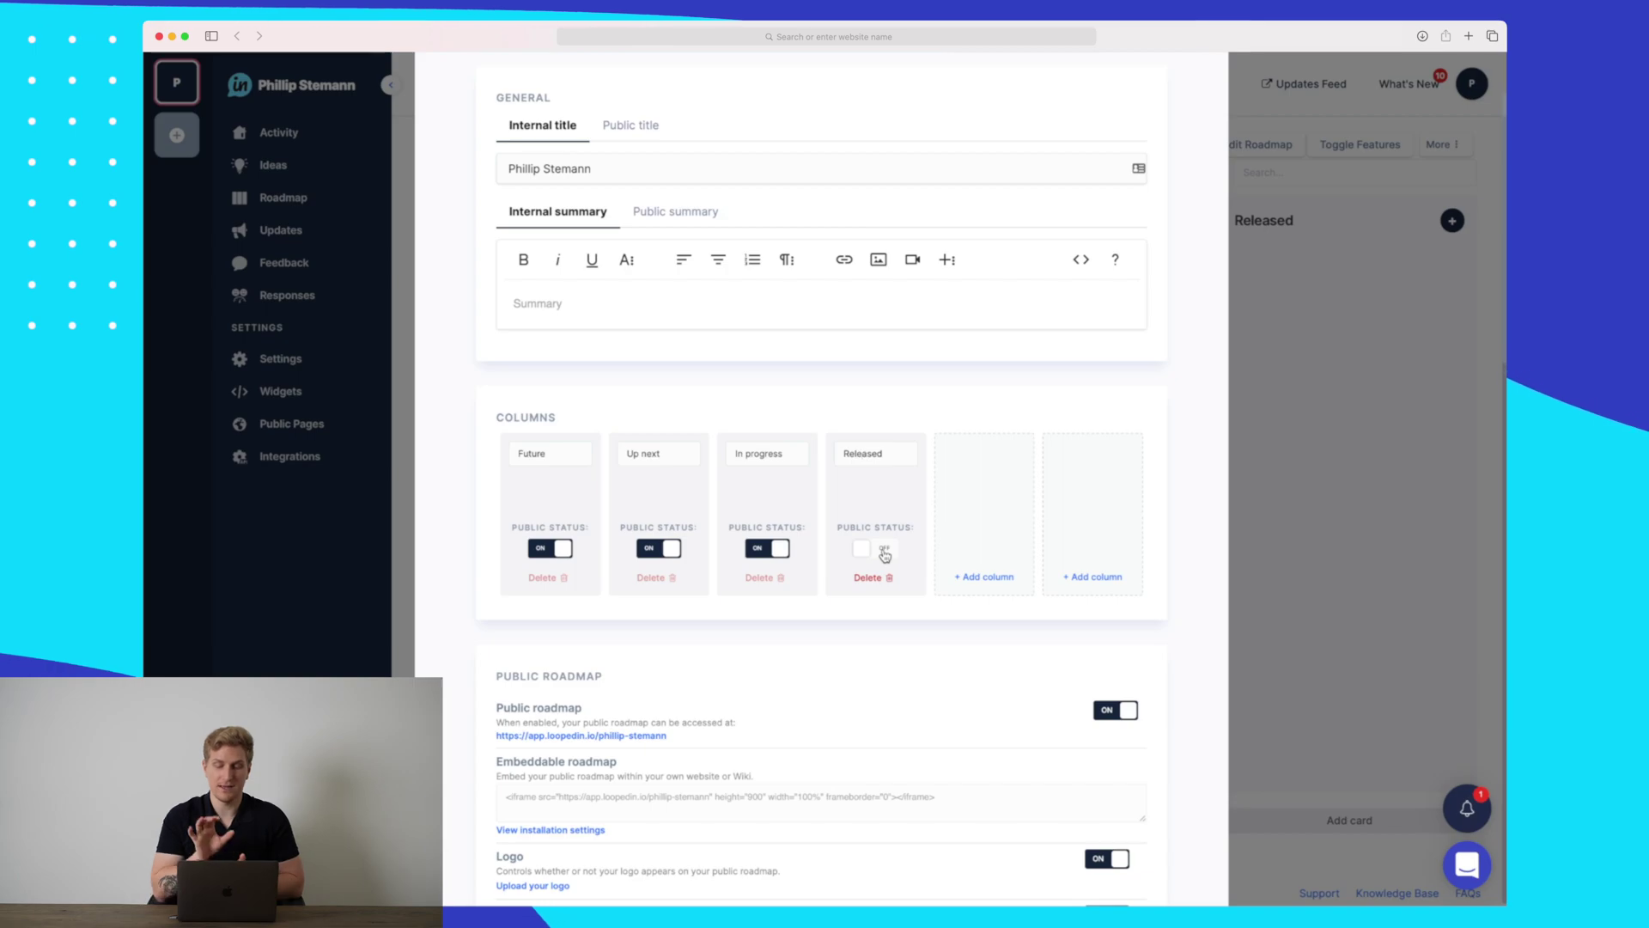
scroll(884, 555, "down", 6)
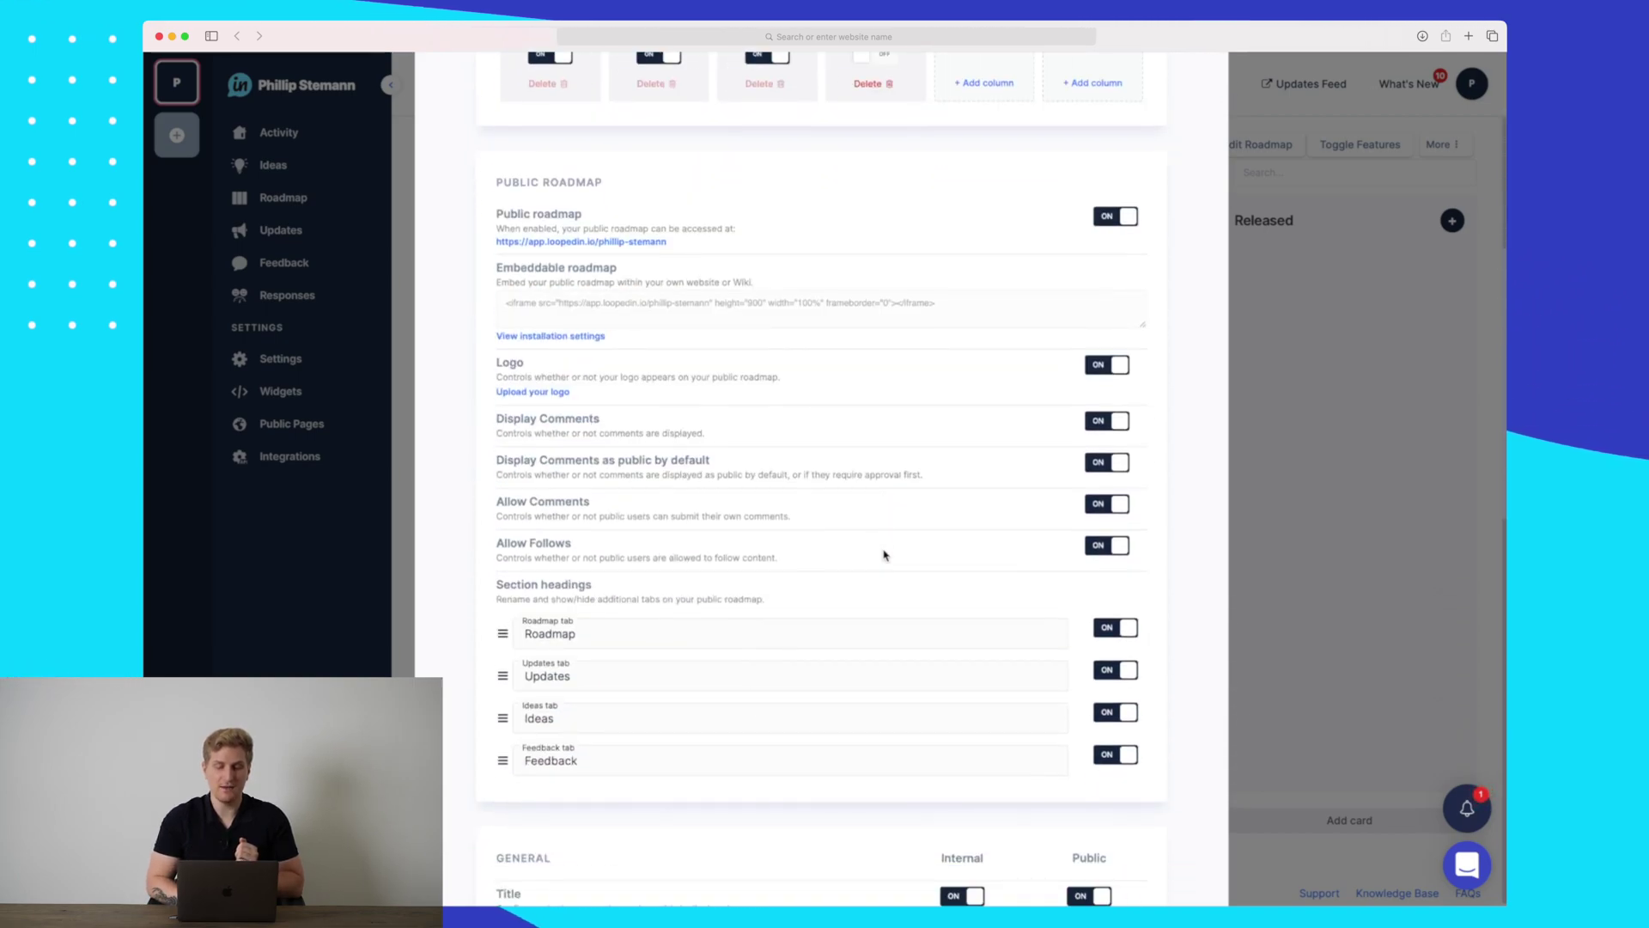
scroll(885, 556, "down", 1)
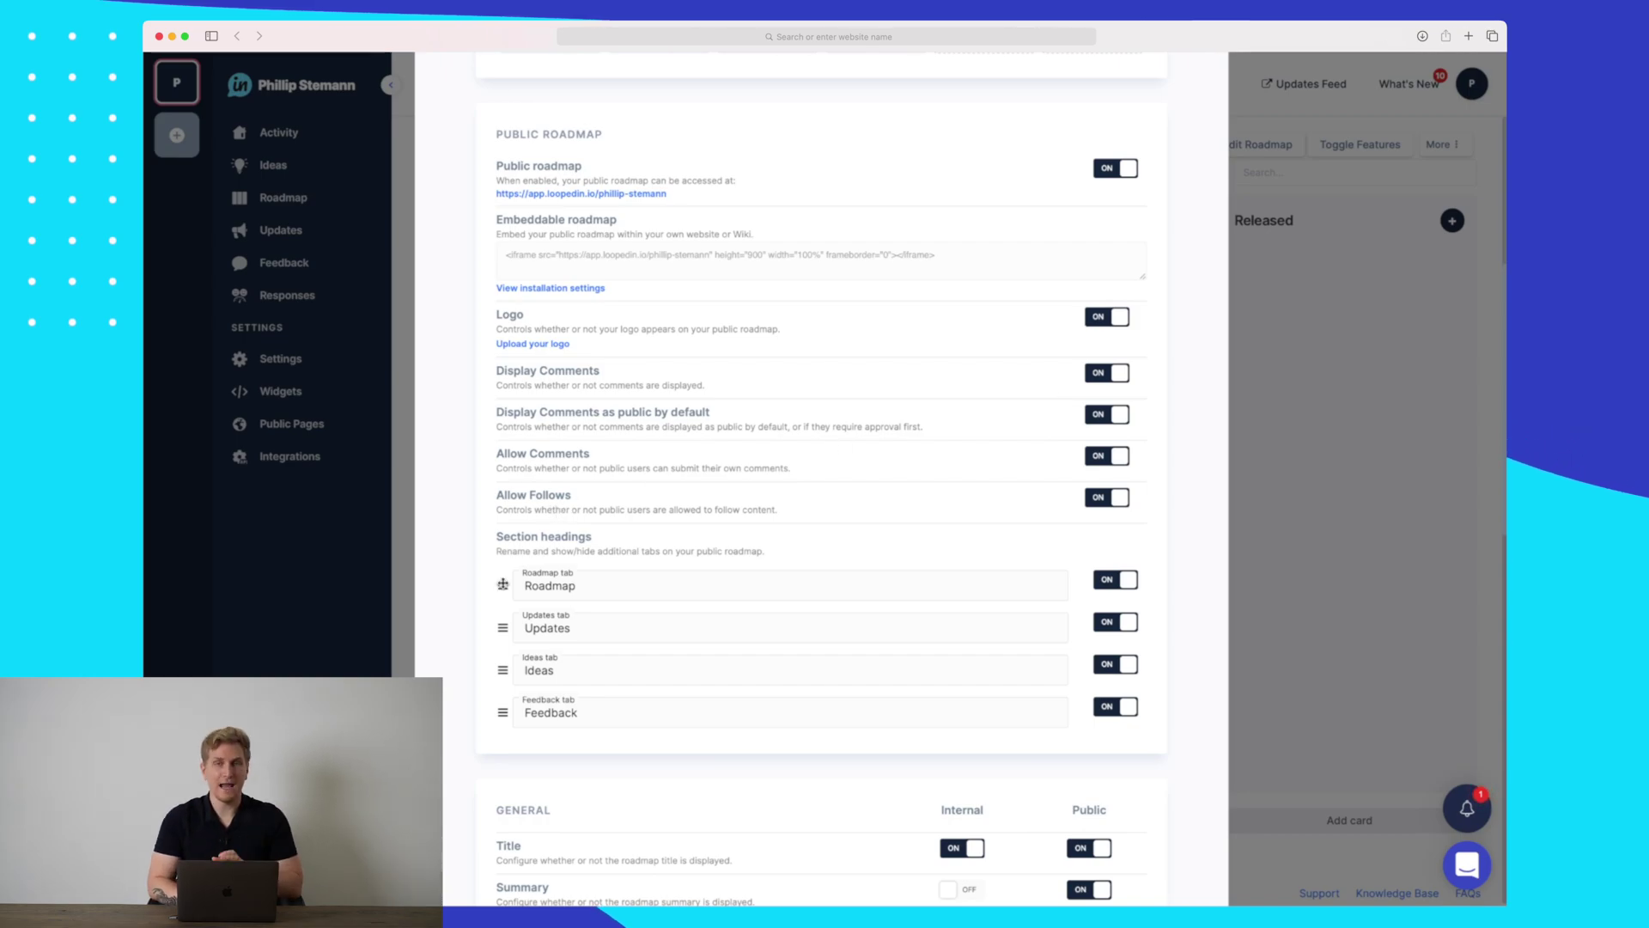
Step: Review the remaining settings, compare public and internal roadmap titles, and save the changes
left_click_drag(503, 584, 505, 592)
scroll(442, 526, "down", 5)
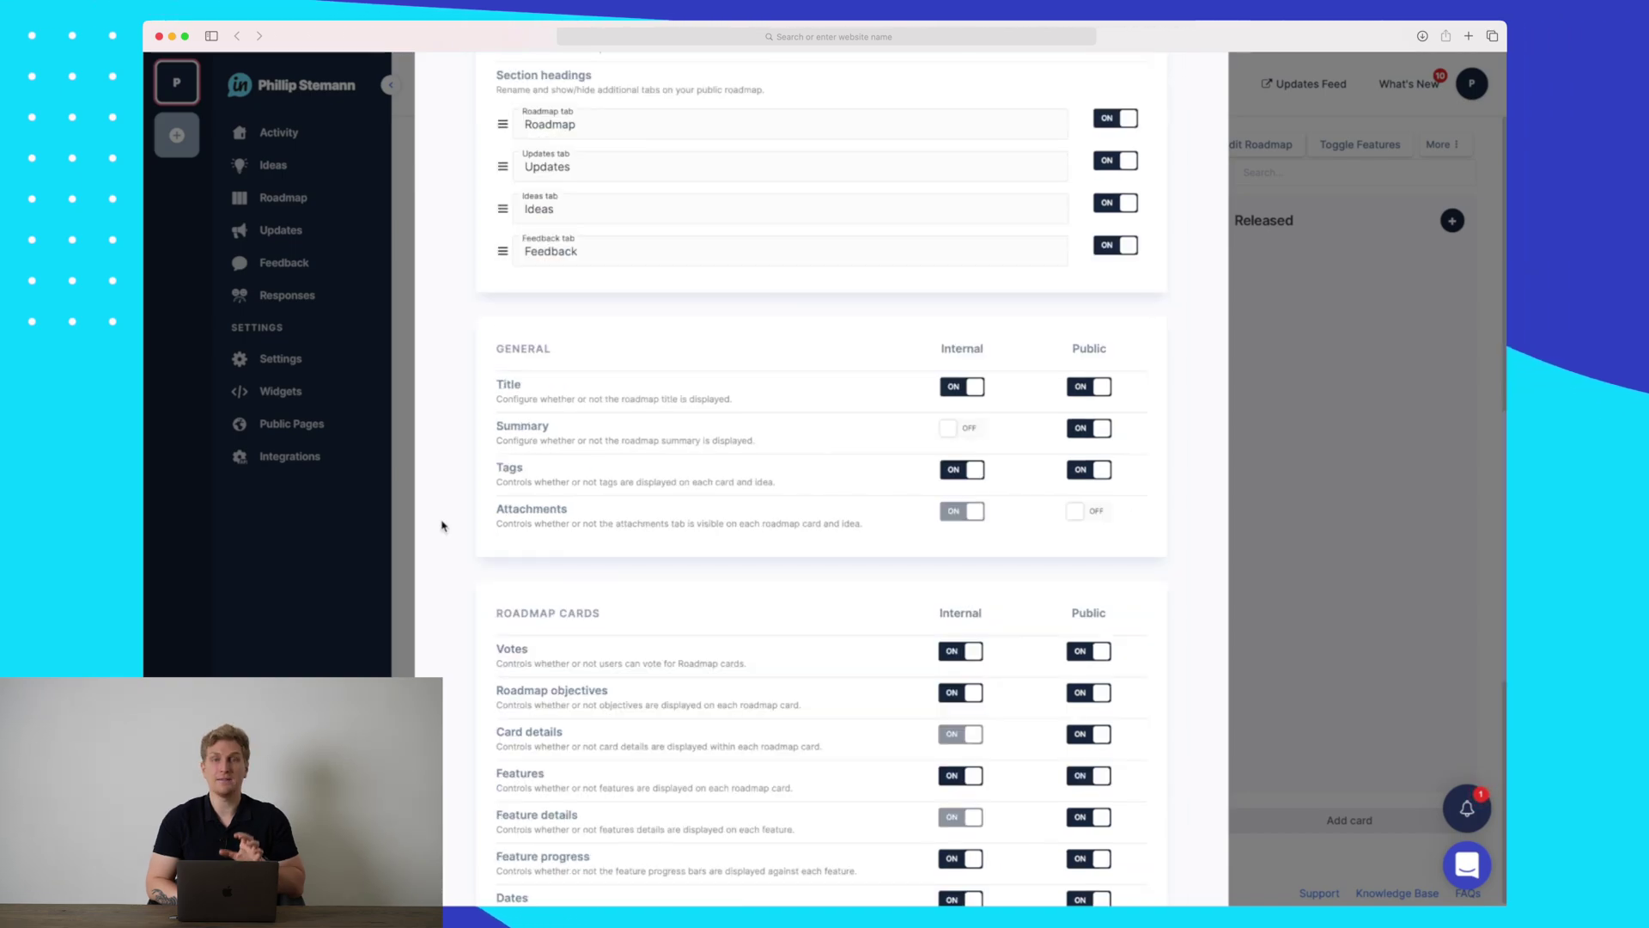
scroll(443, 526, "down", 3)
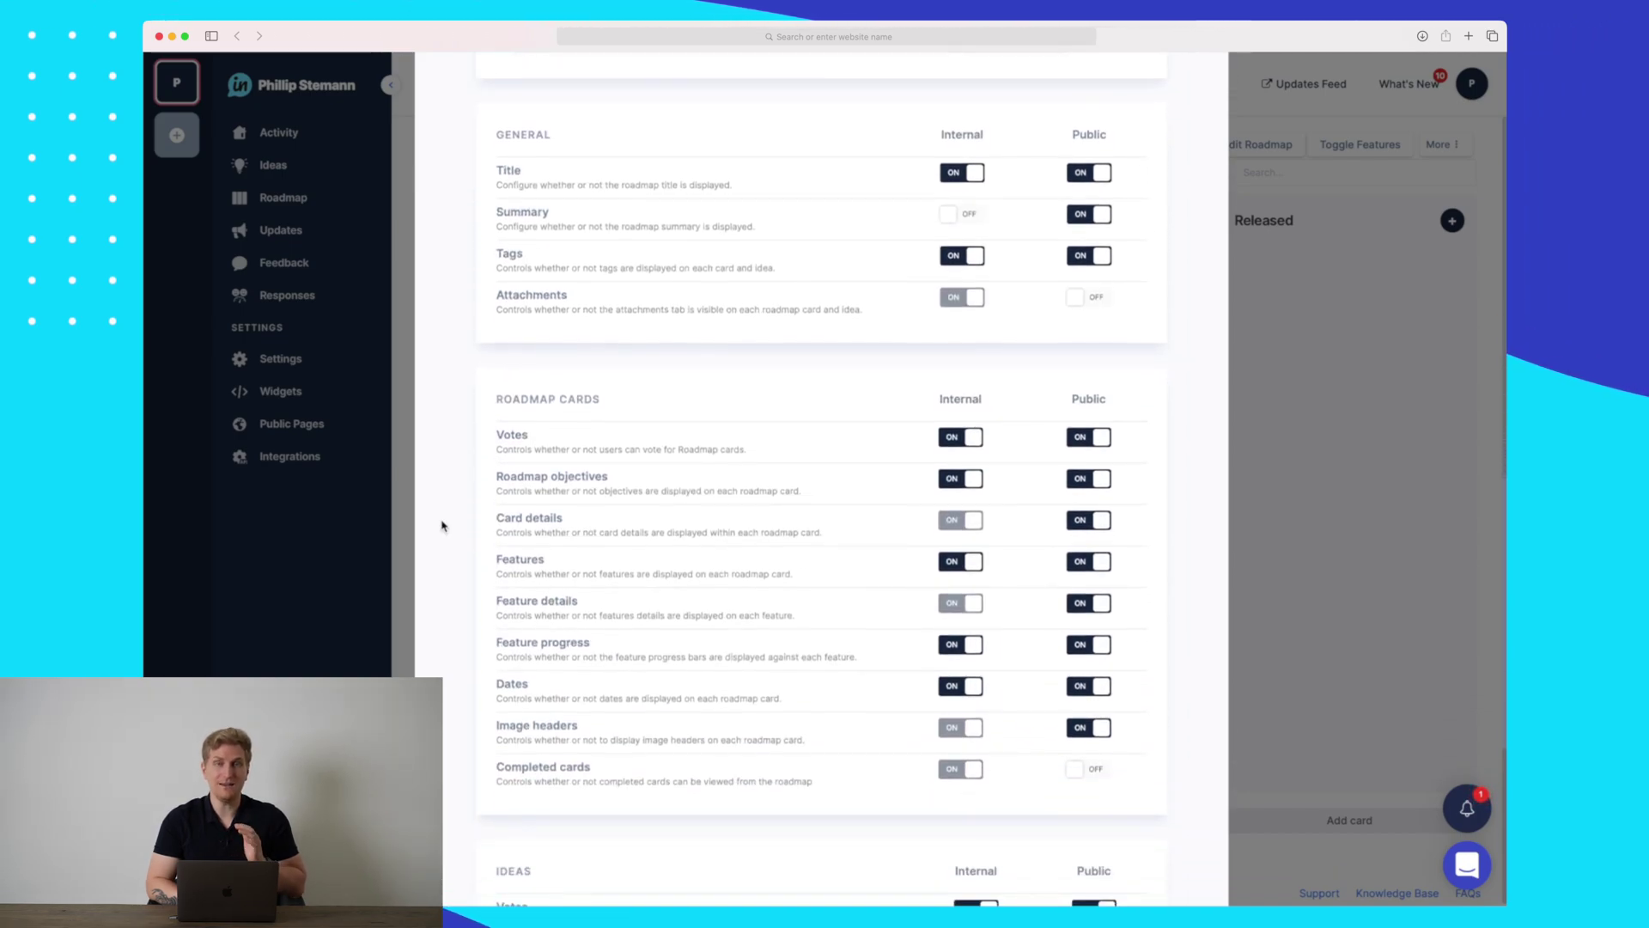
scroll(442, 526, "down", 1)
scroll(443, 525, "down", 2)
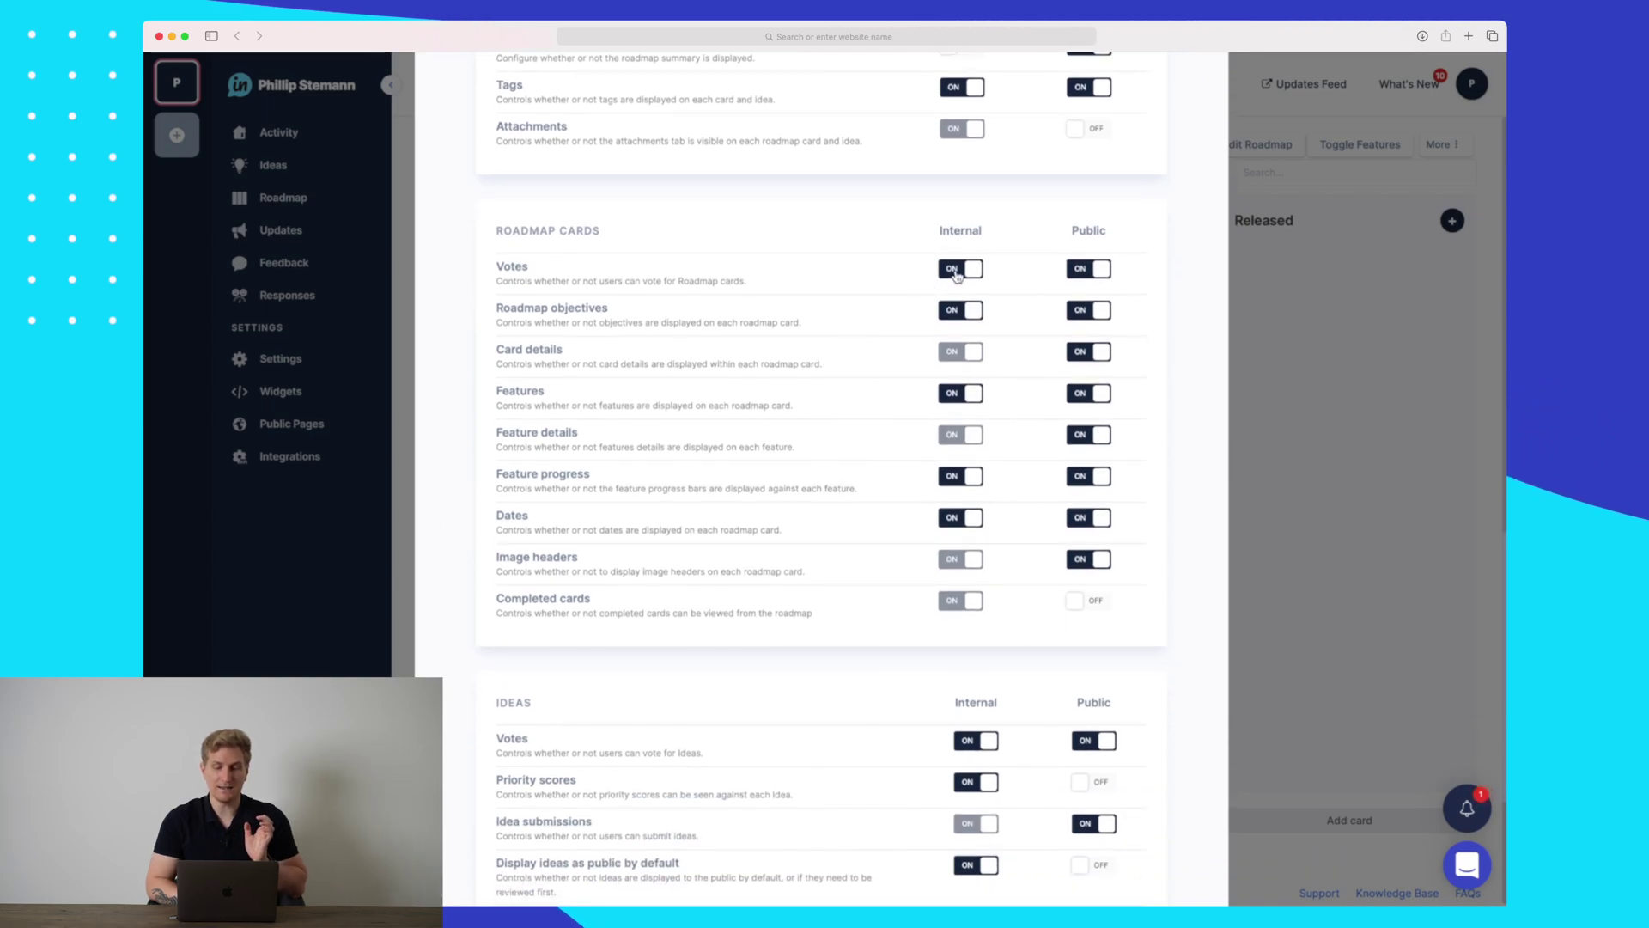
scroll(953, 282, "down", 1)
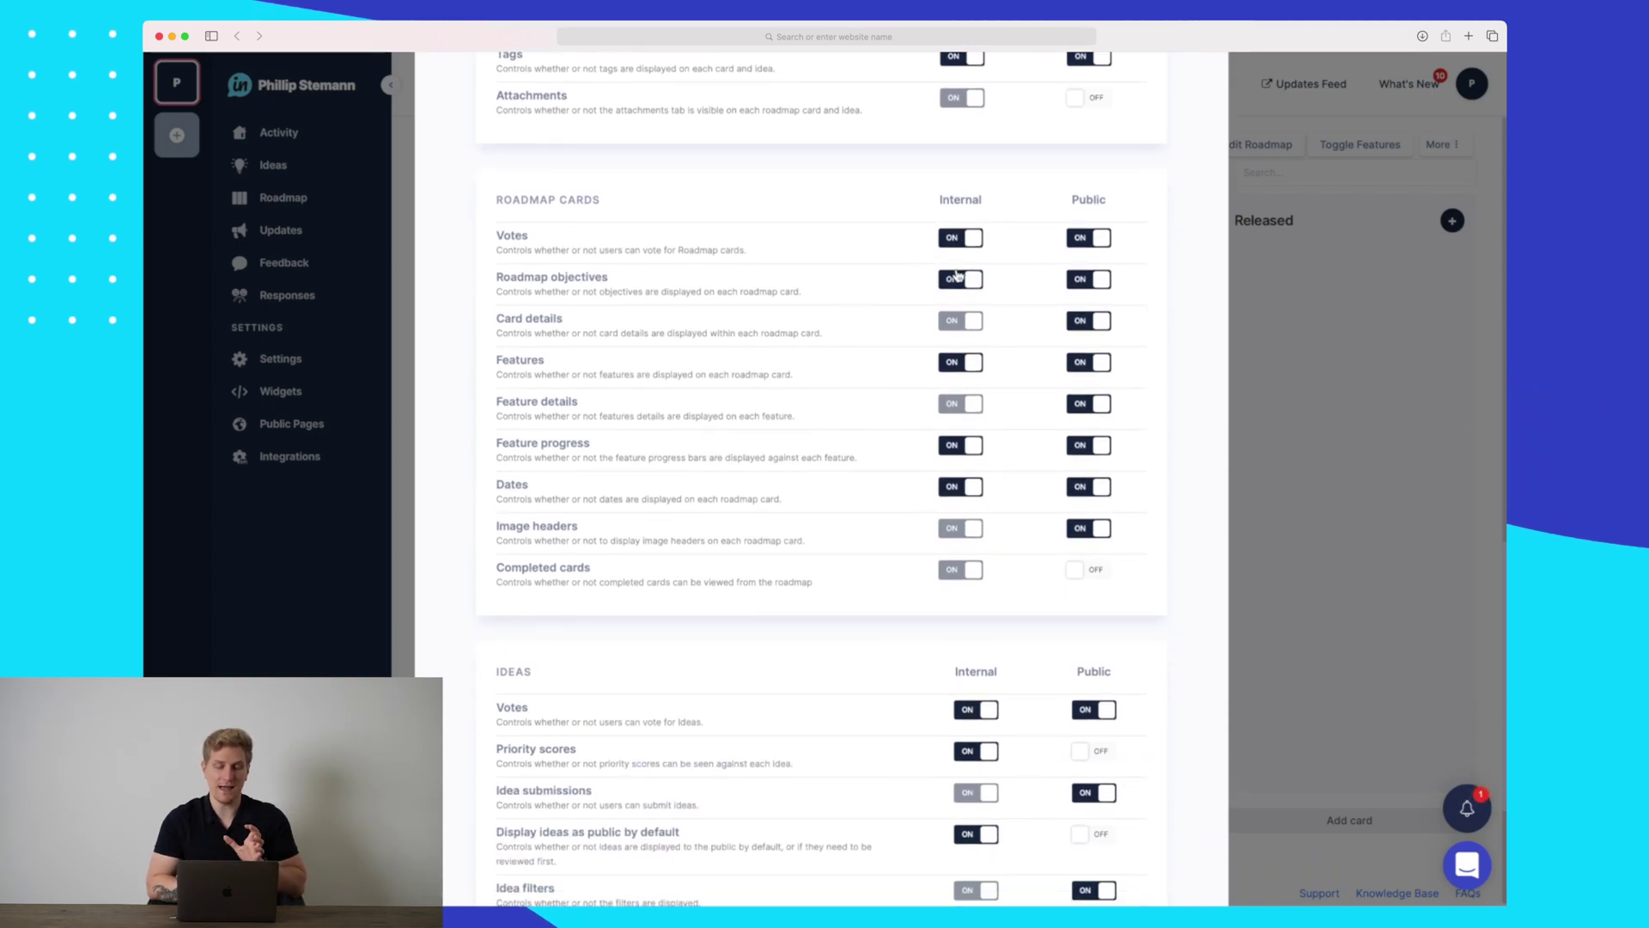
scroll(956, 275, "down", 1)
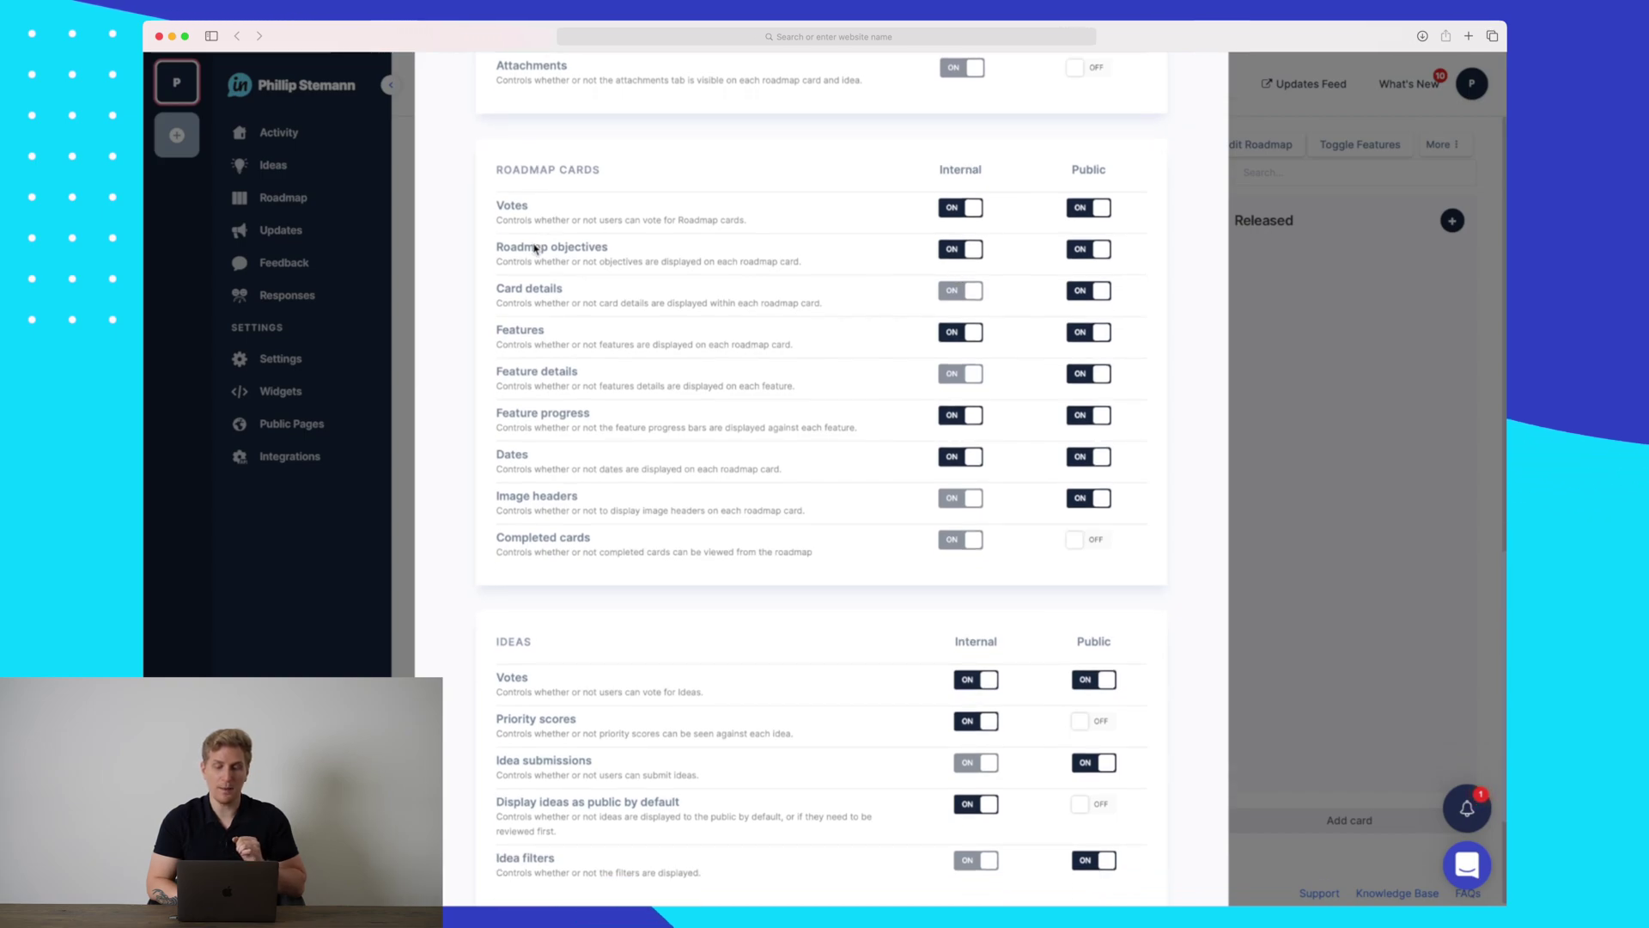
scroll(533, 254, "down", 2)
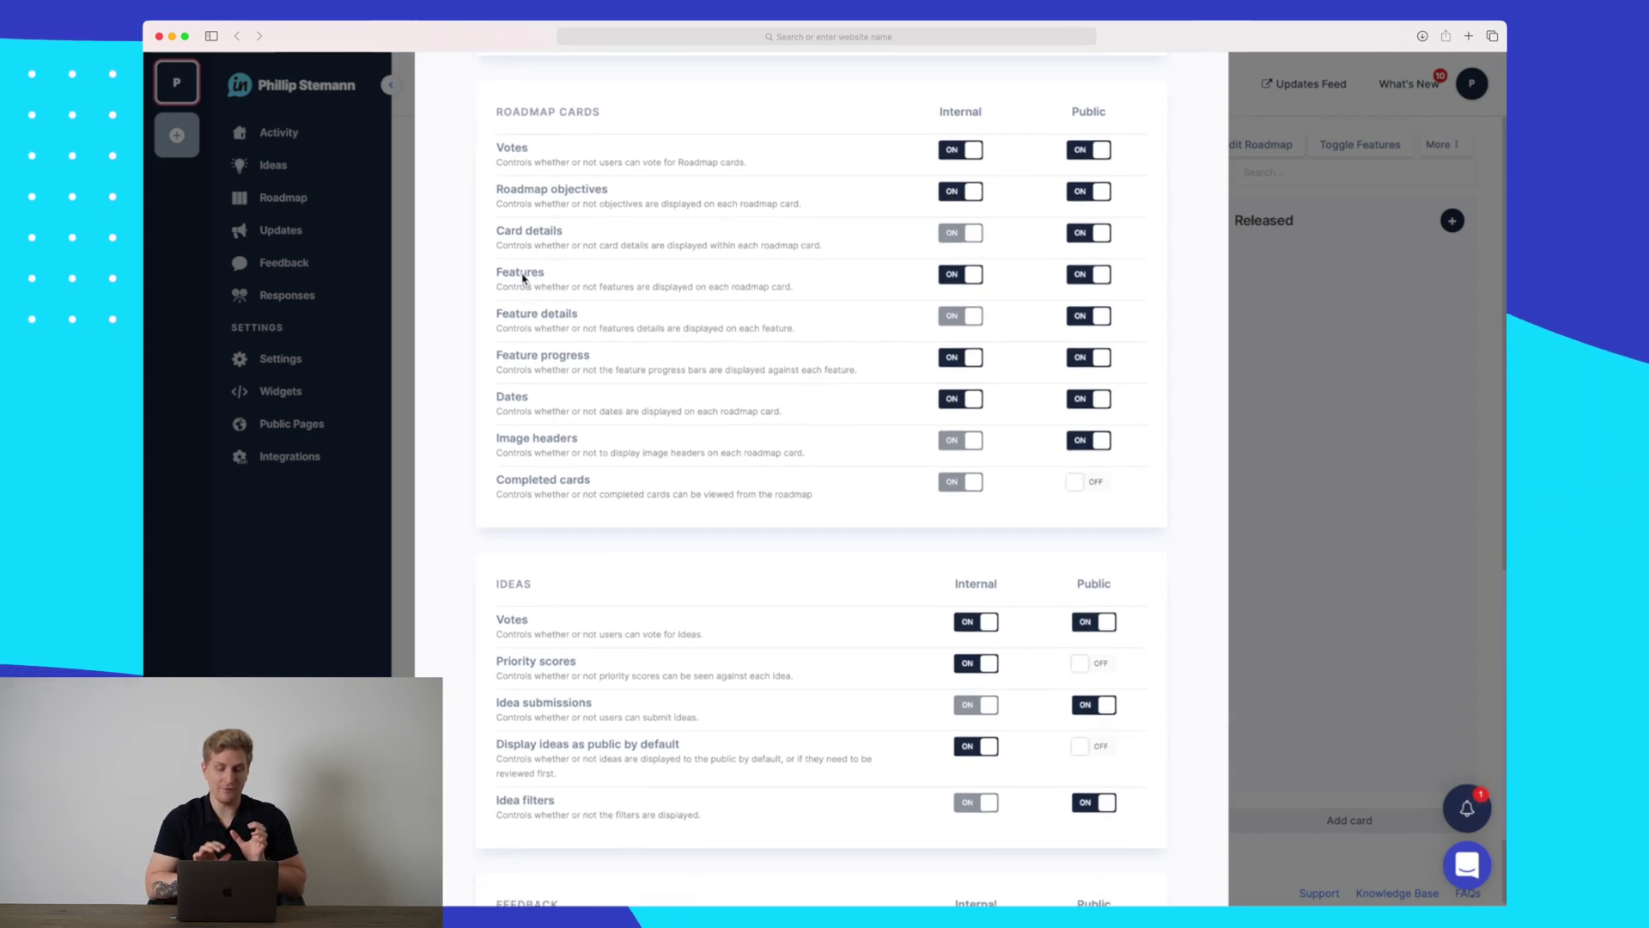
scroll(522, 278, "down", 7)
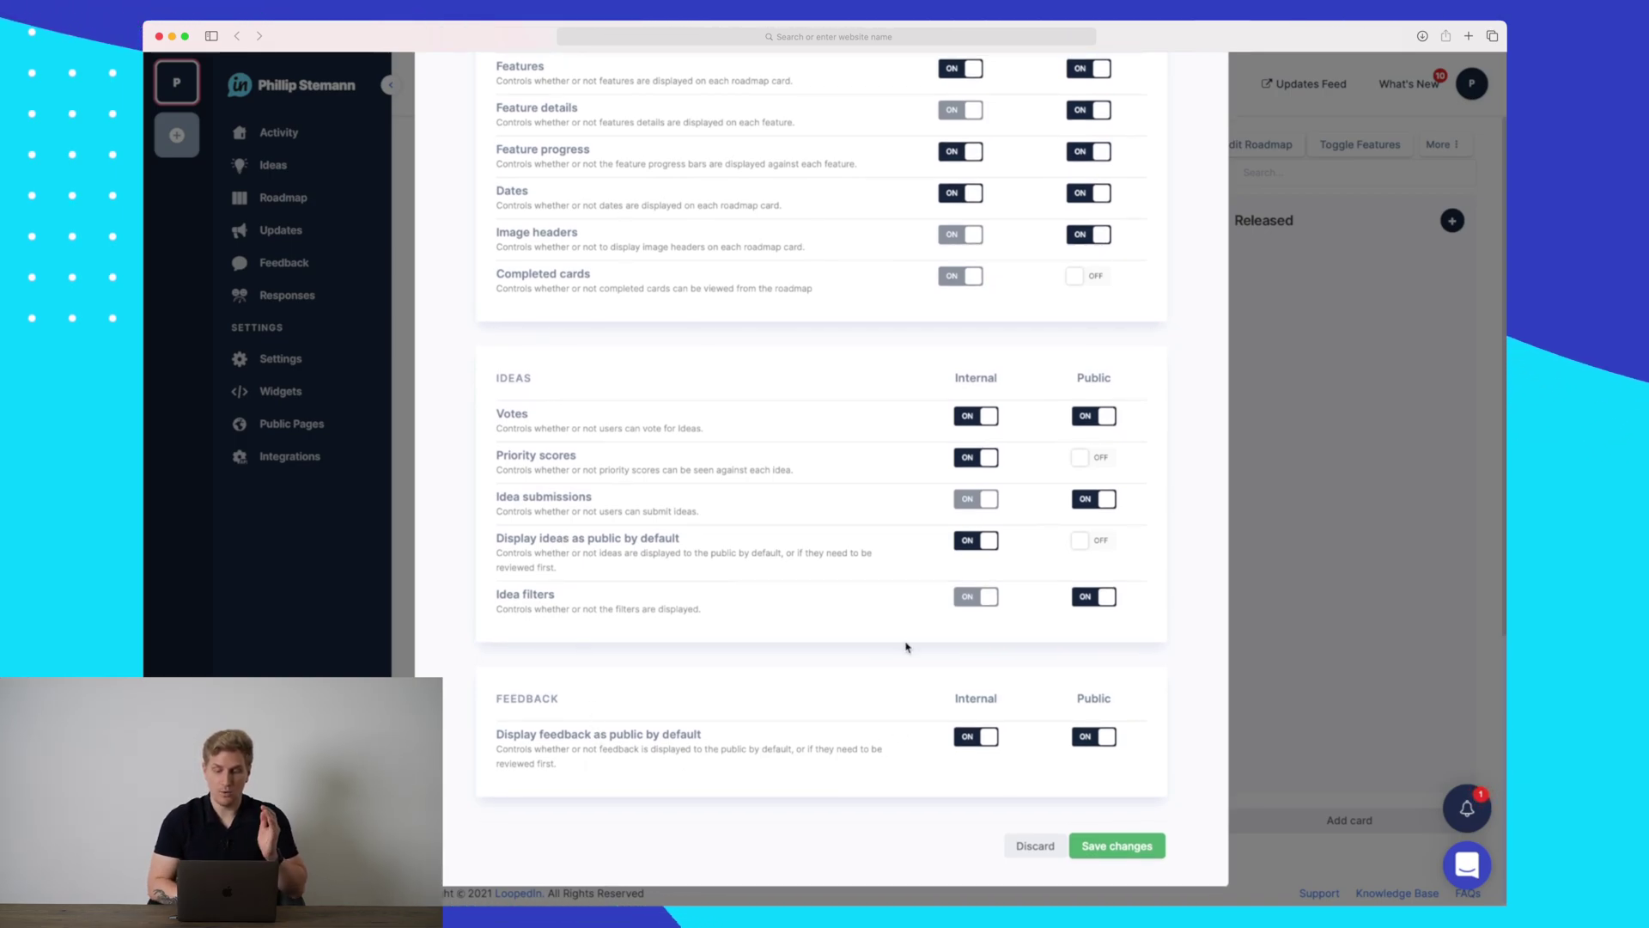
scroll(906, 647, "up", 20)
scroll(905, 648, "up", 20)
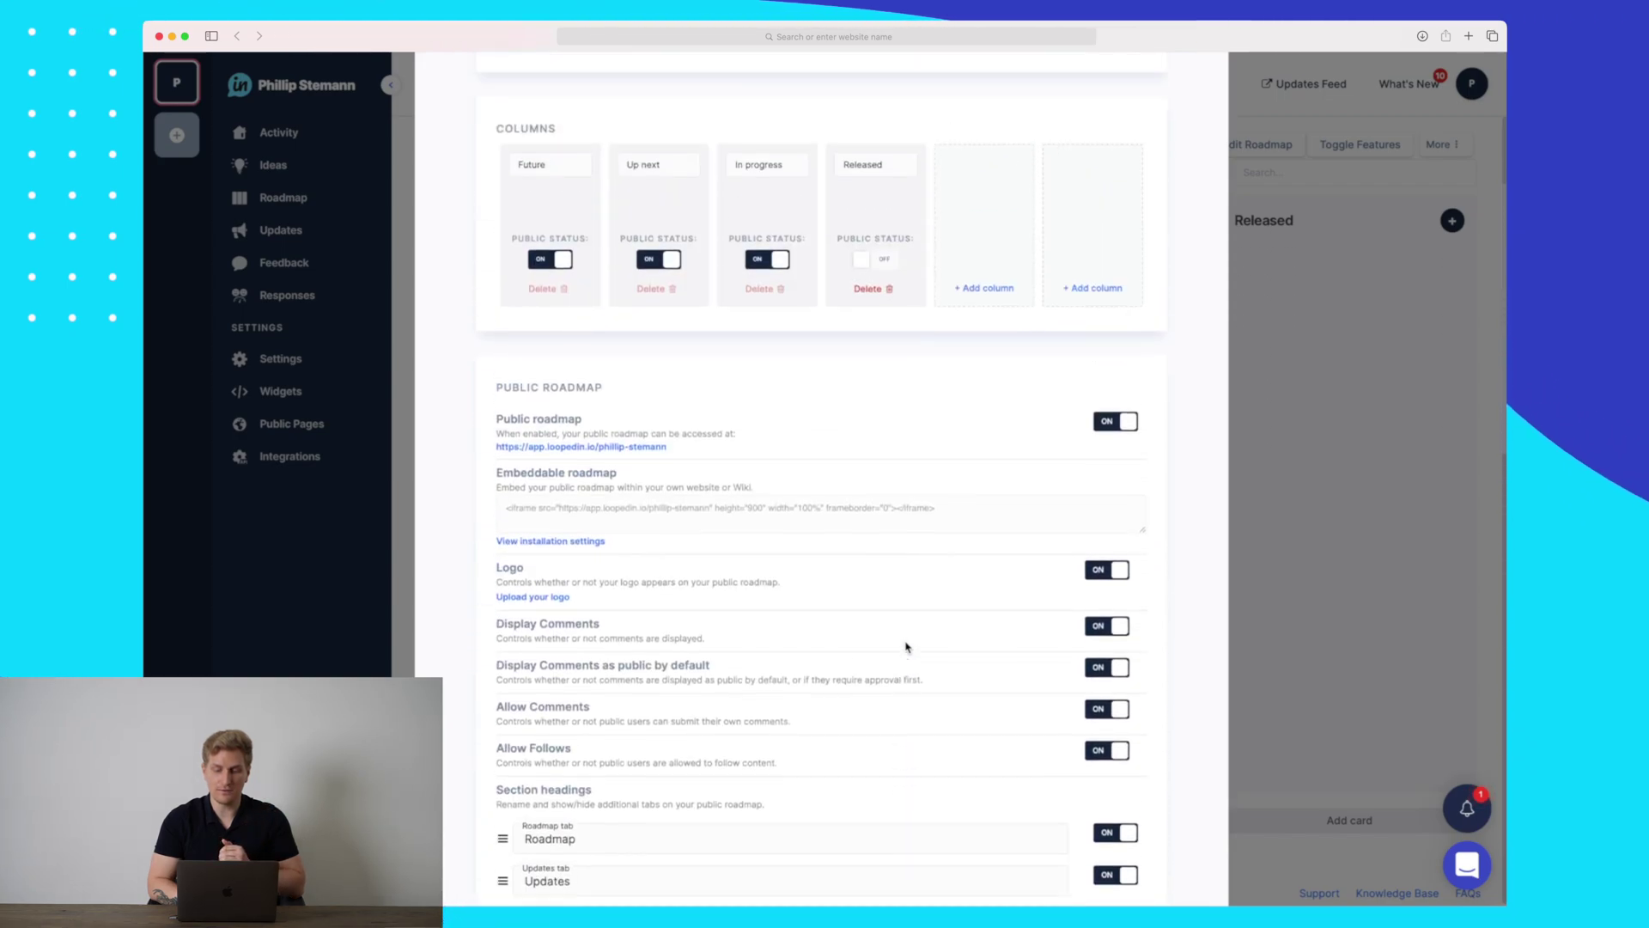
scroll(905, 647, "up", 1)
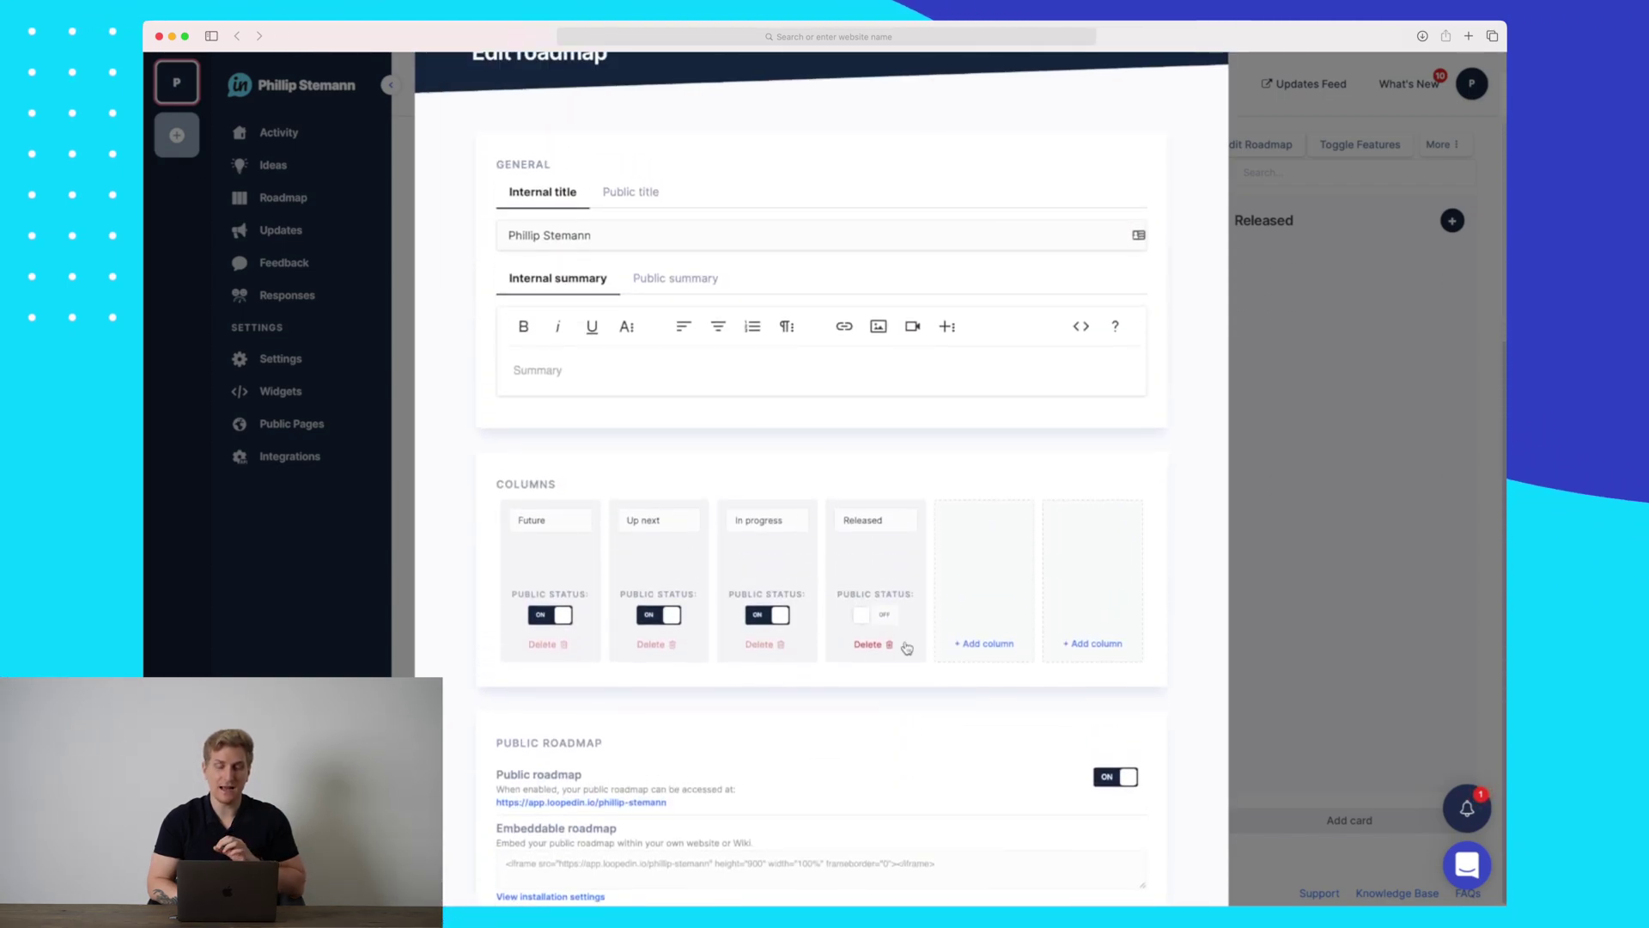
left_click(628, 192)
left_click(545, 197)
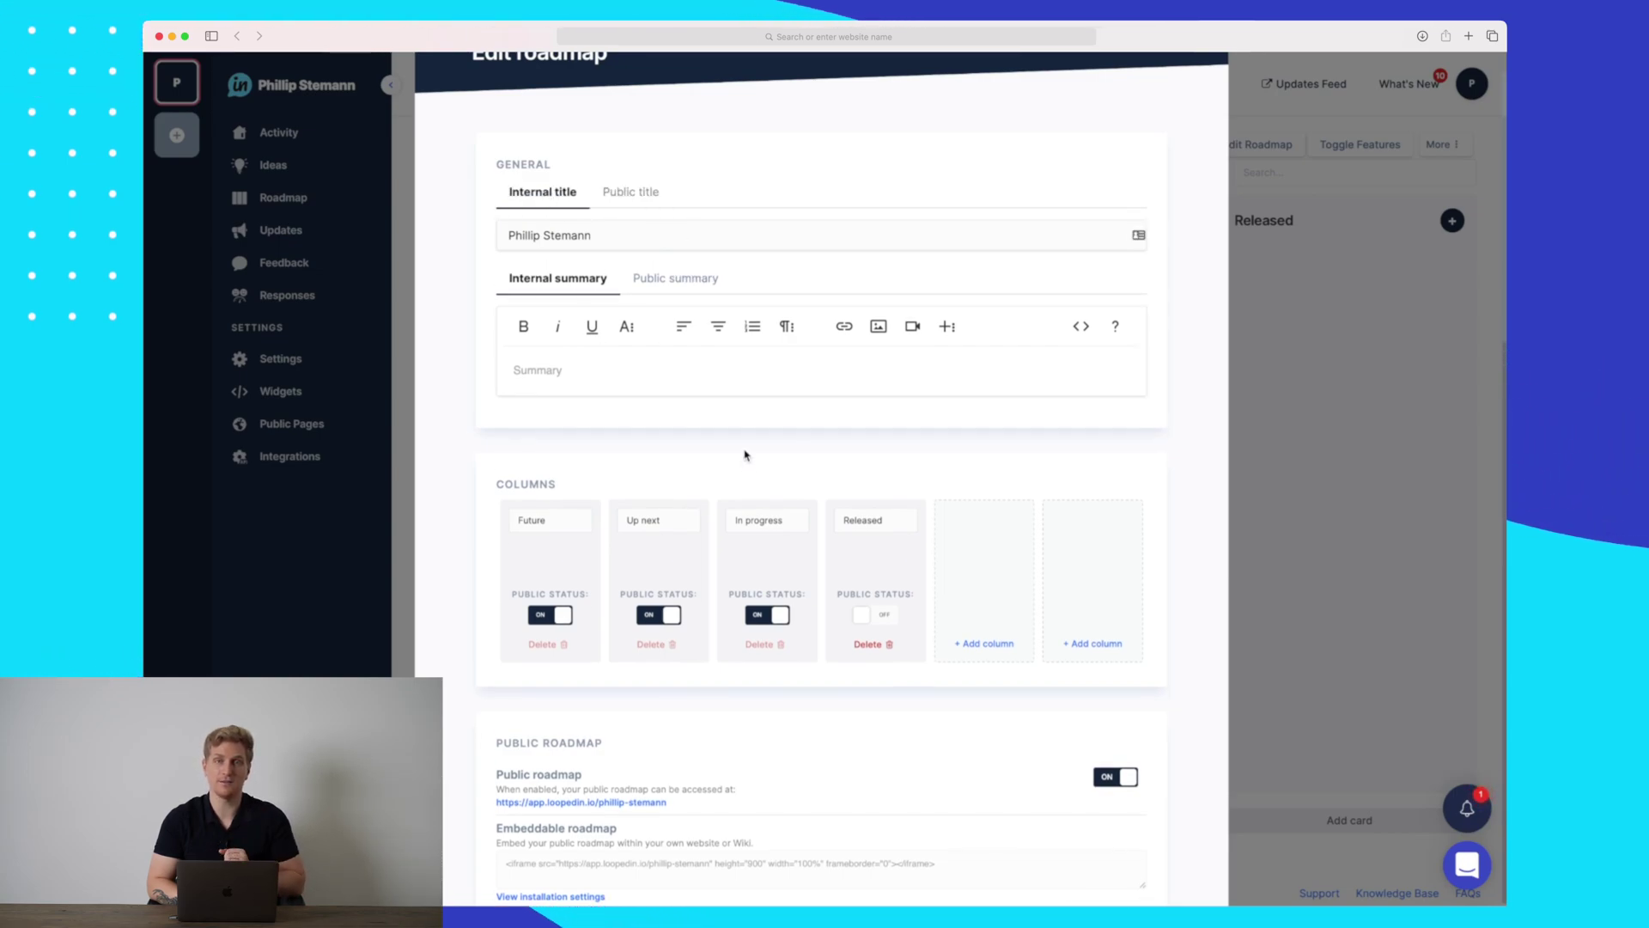
scroll(744, 455, "down", 20)
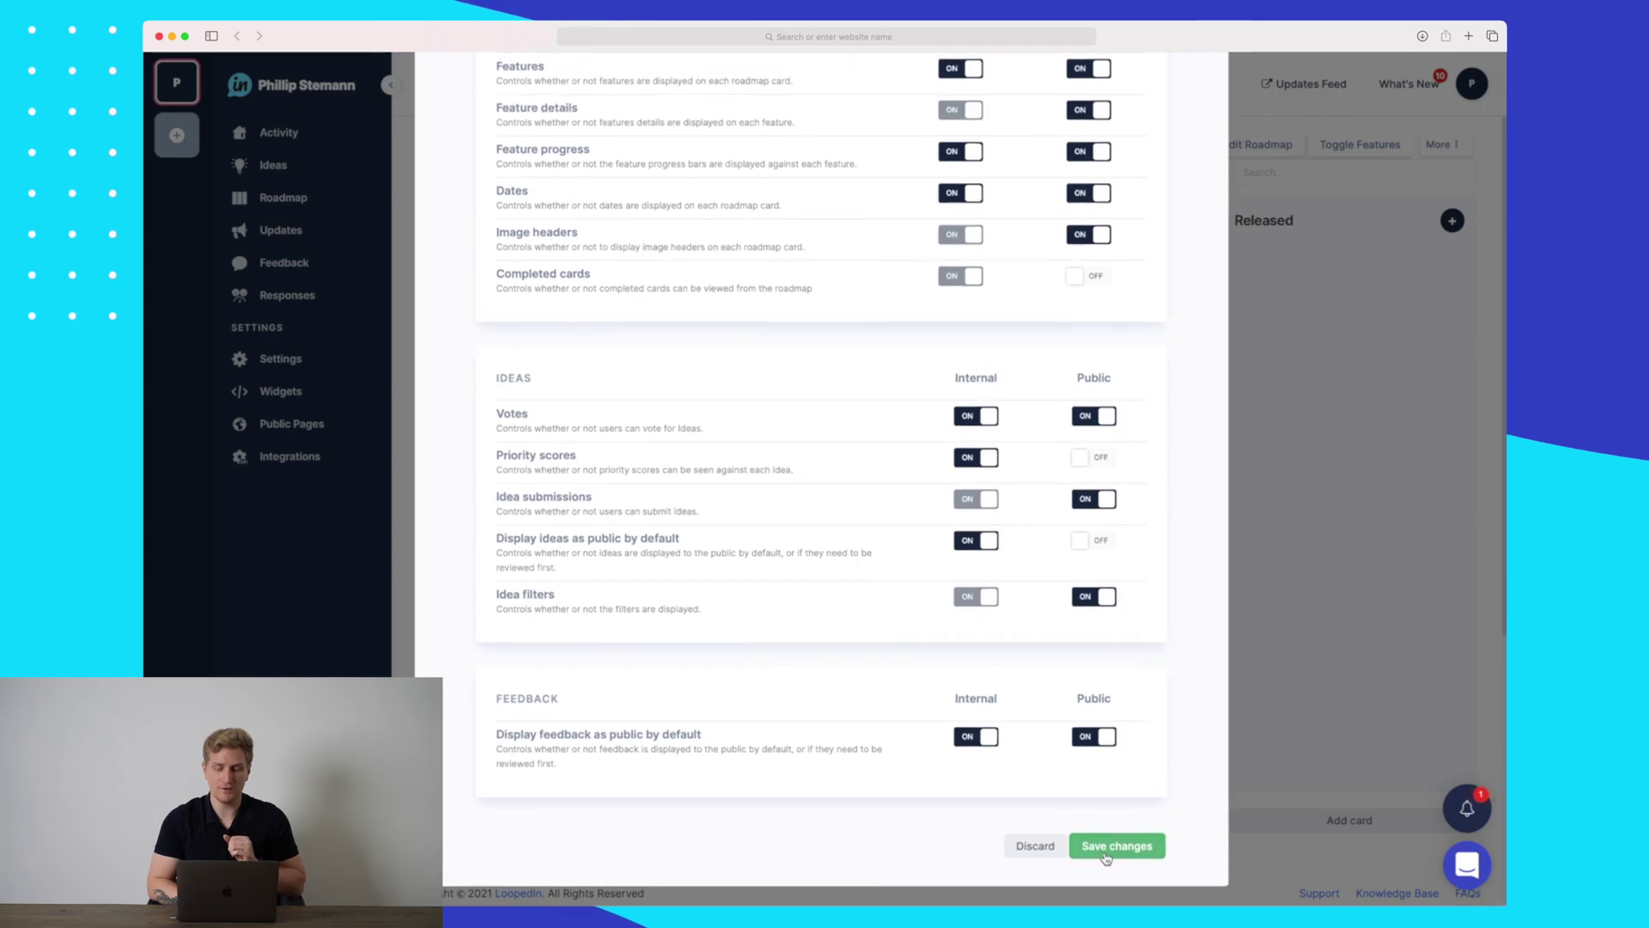
left_click(1111, 849)
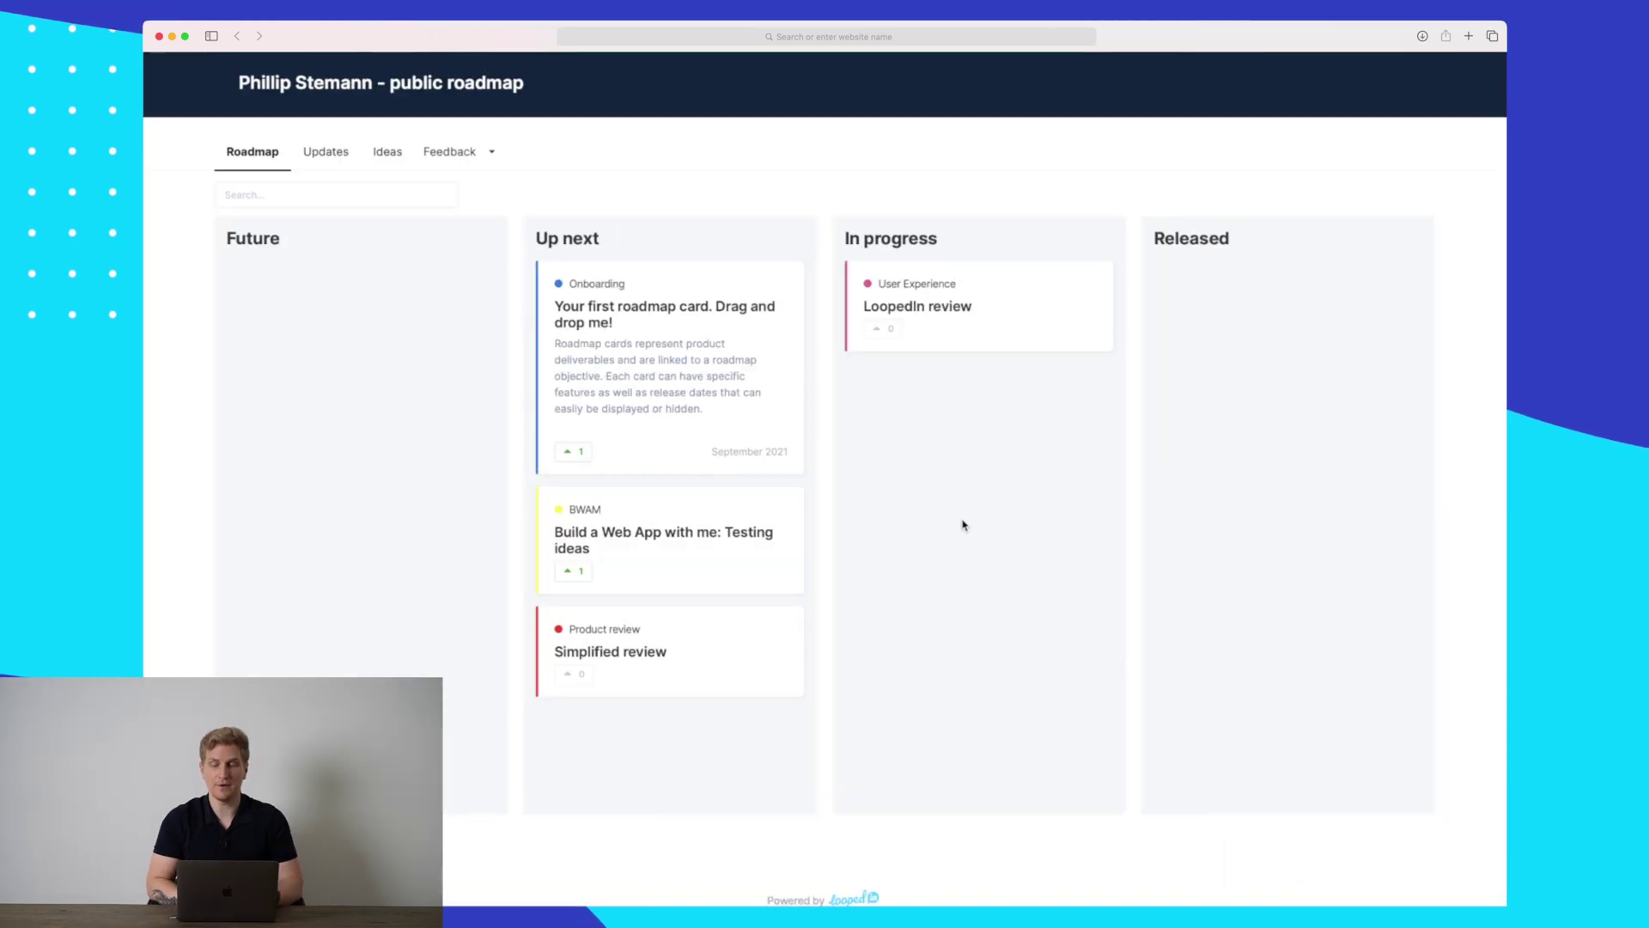
Step: Add a 'Canny' card tagged Product review under Up next, then move it to Future
key("super+r")
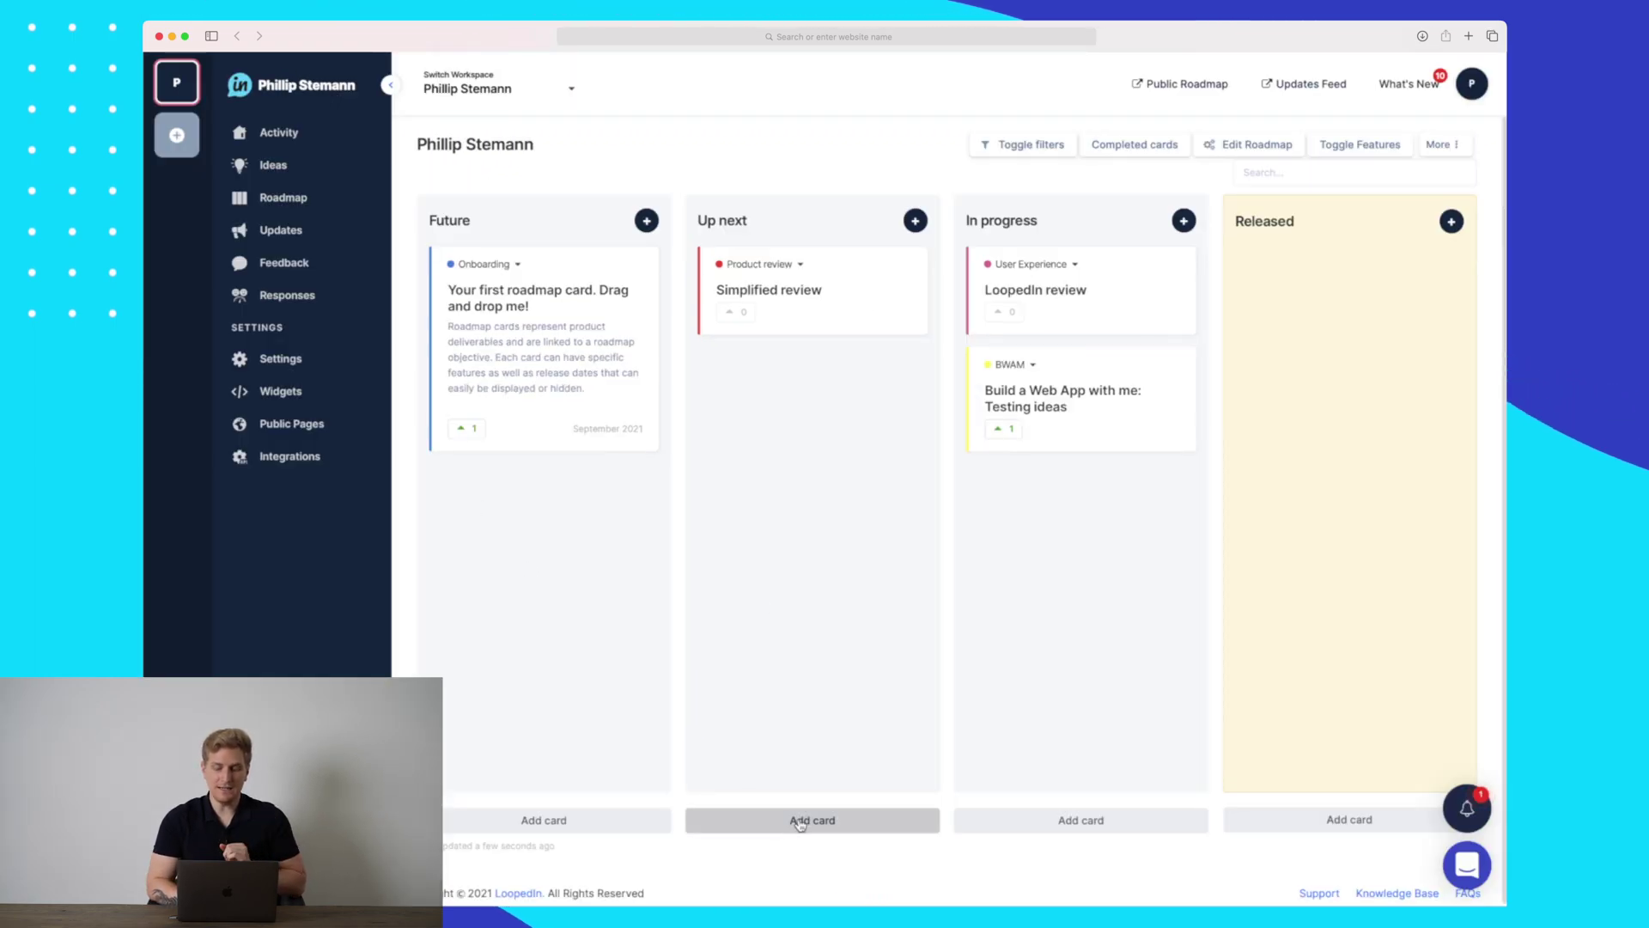
left_click(813, 816)
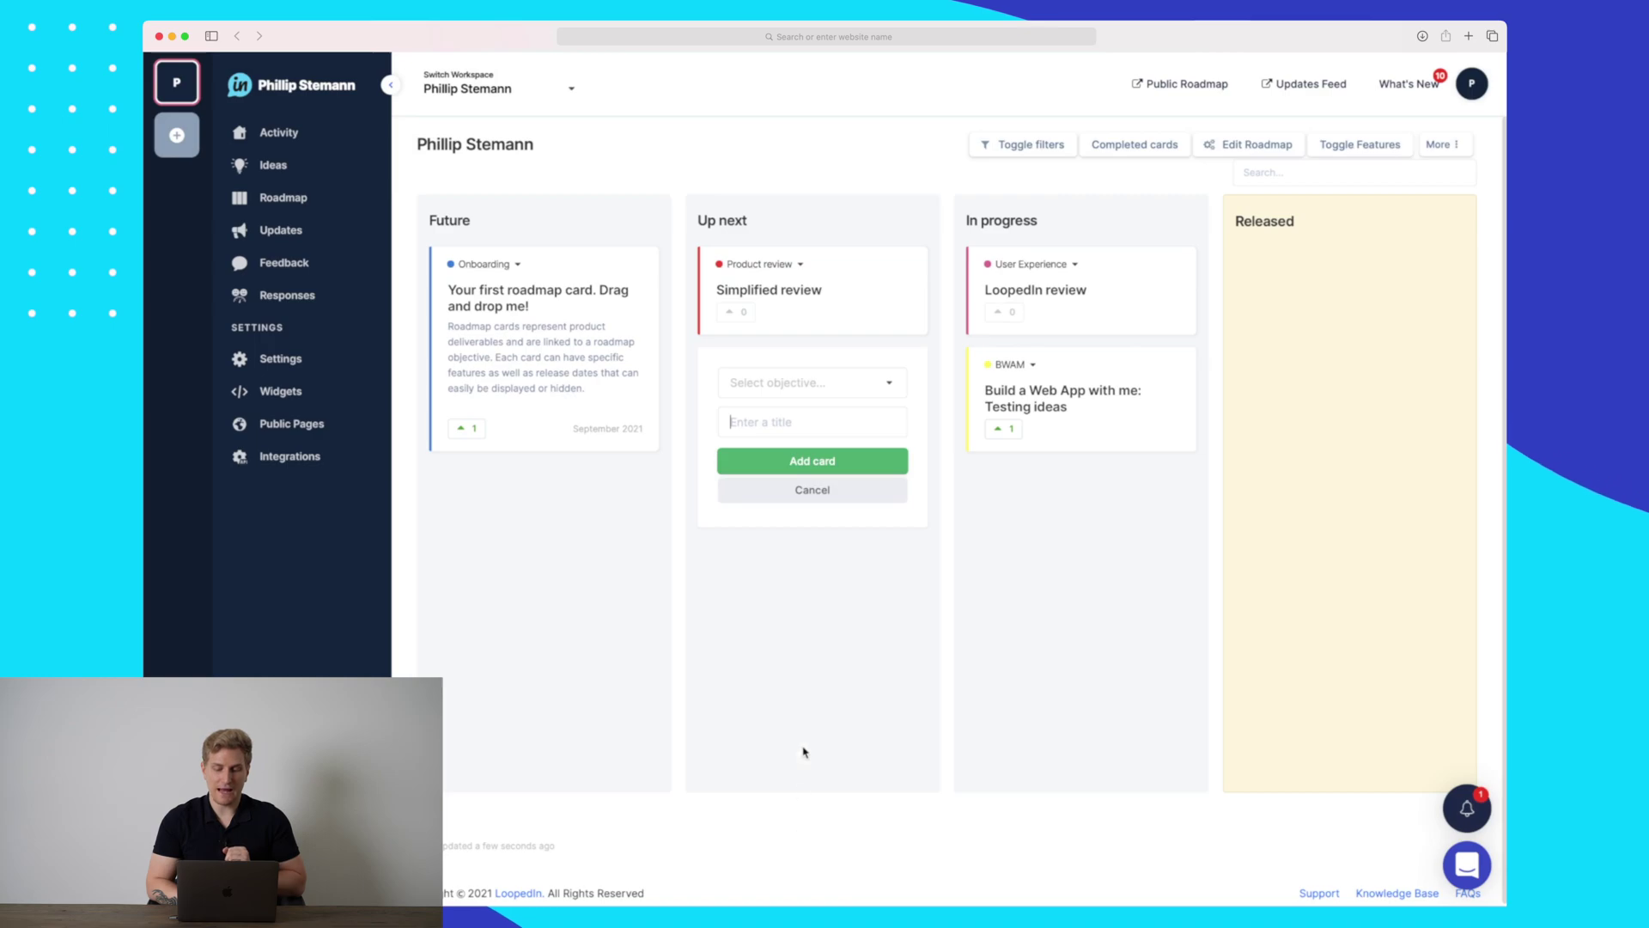
left_click(792, 383)
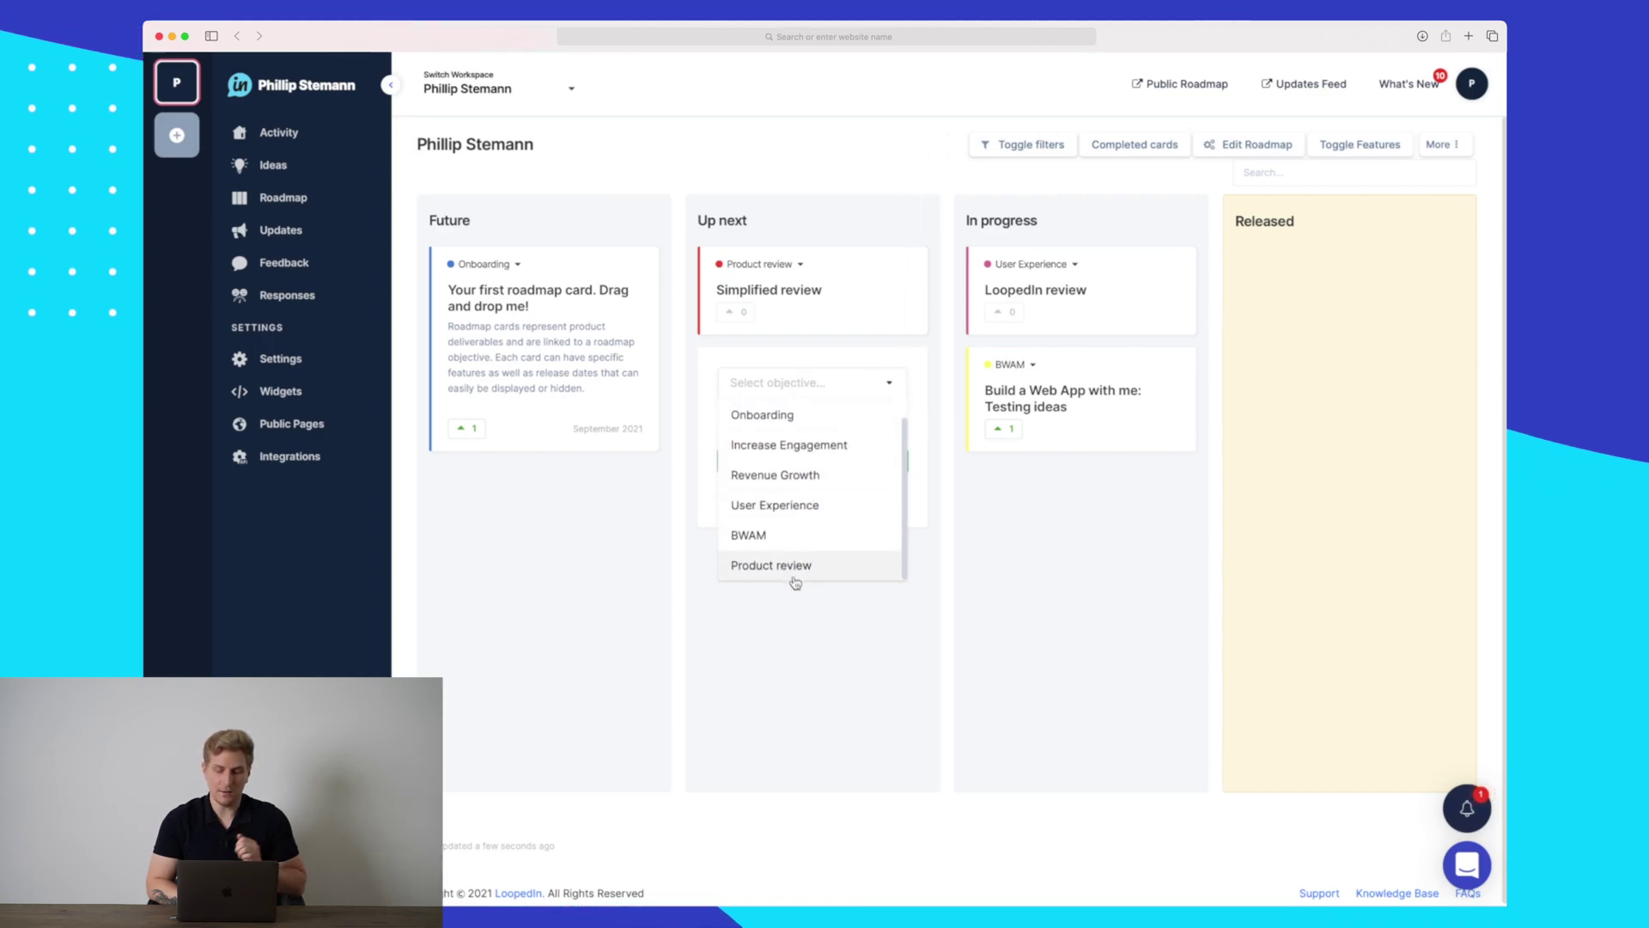
left_click(788, 564)
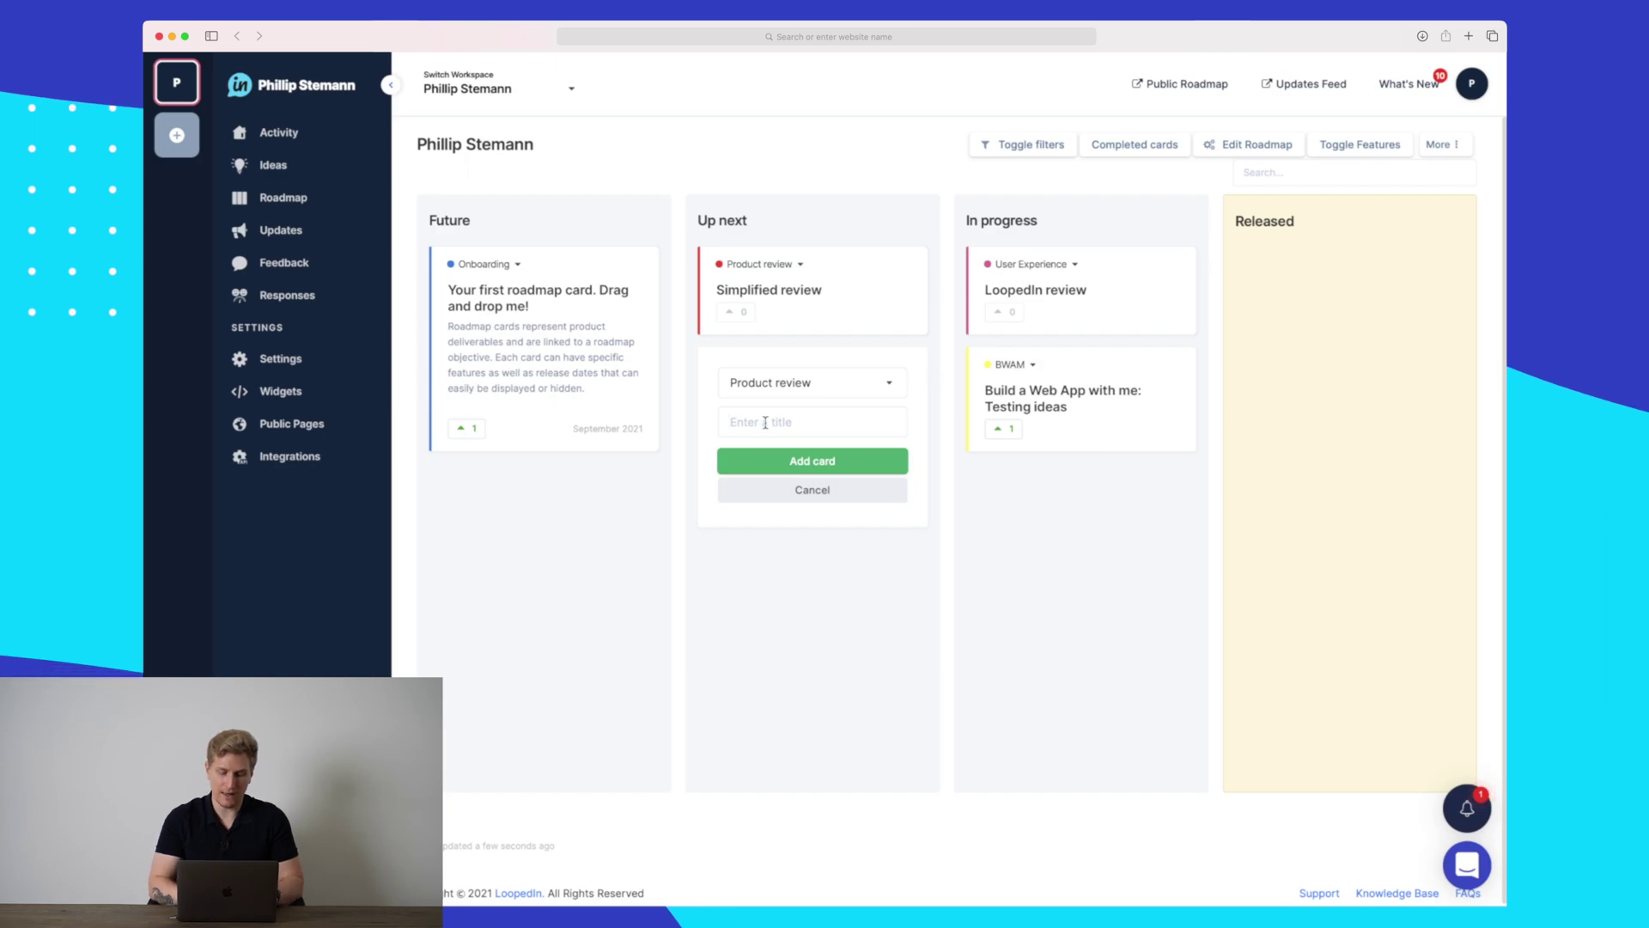
type("Canny")
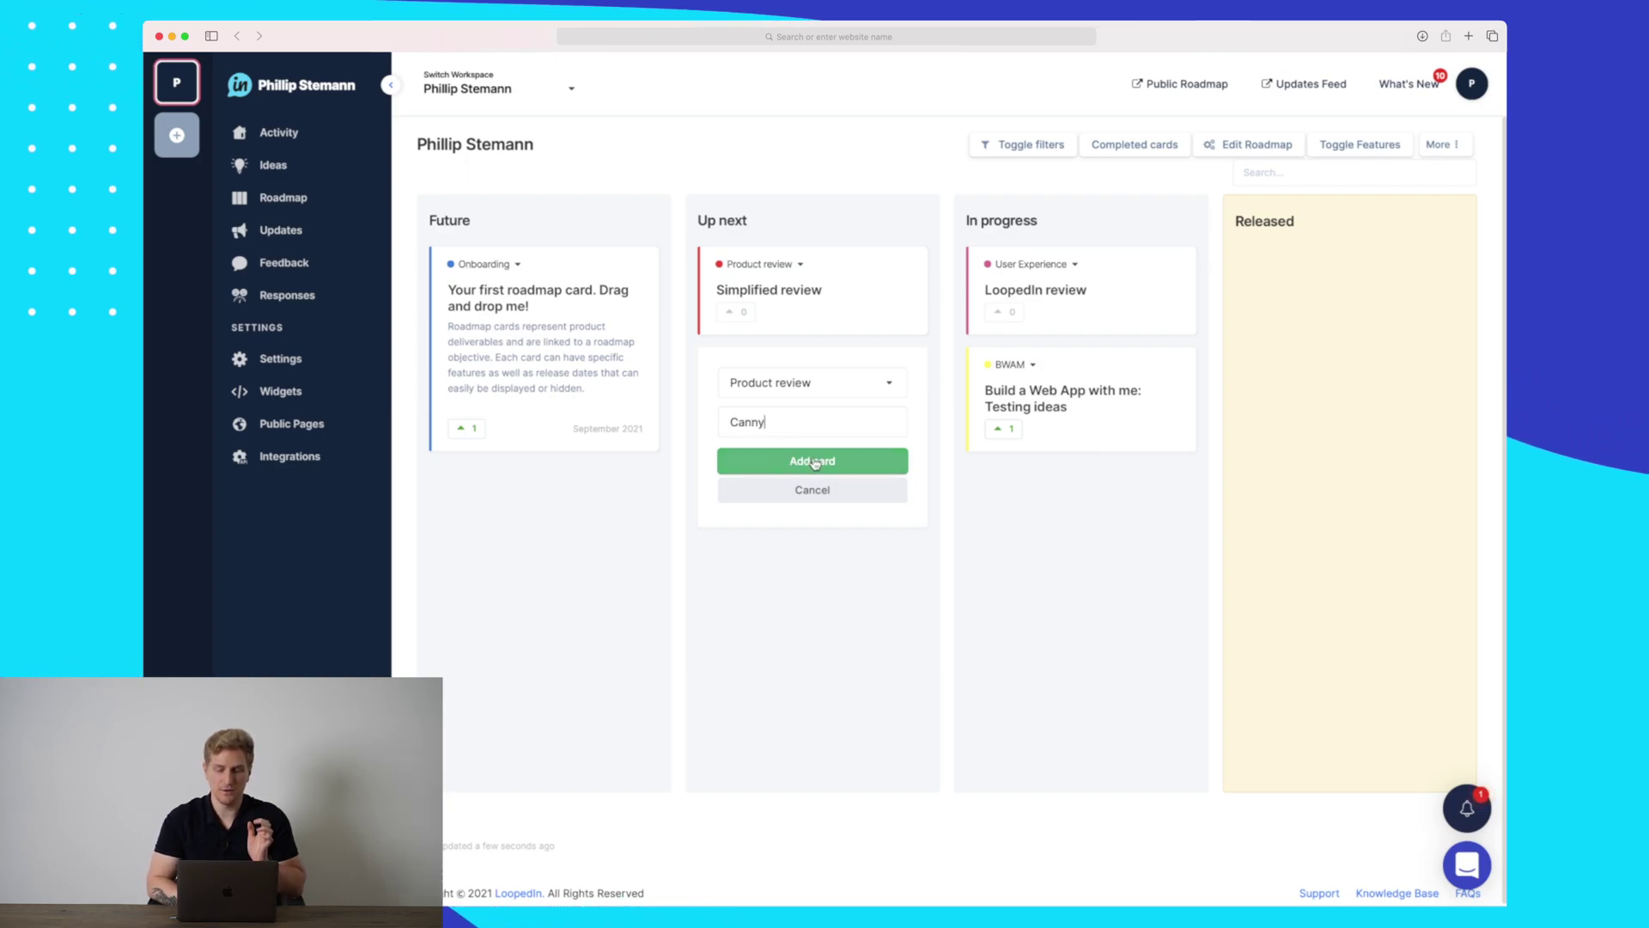
left_click(809, 462)
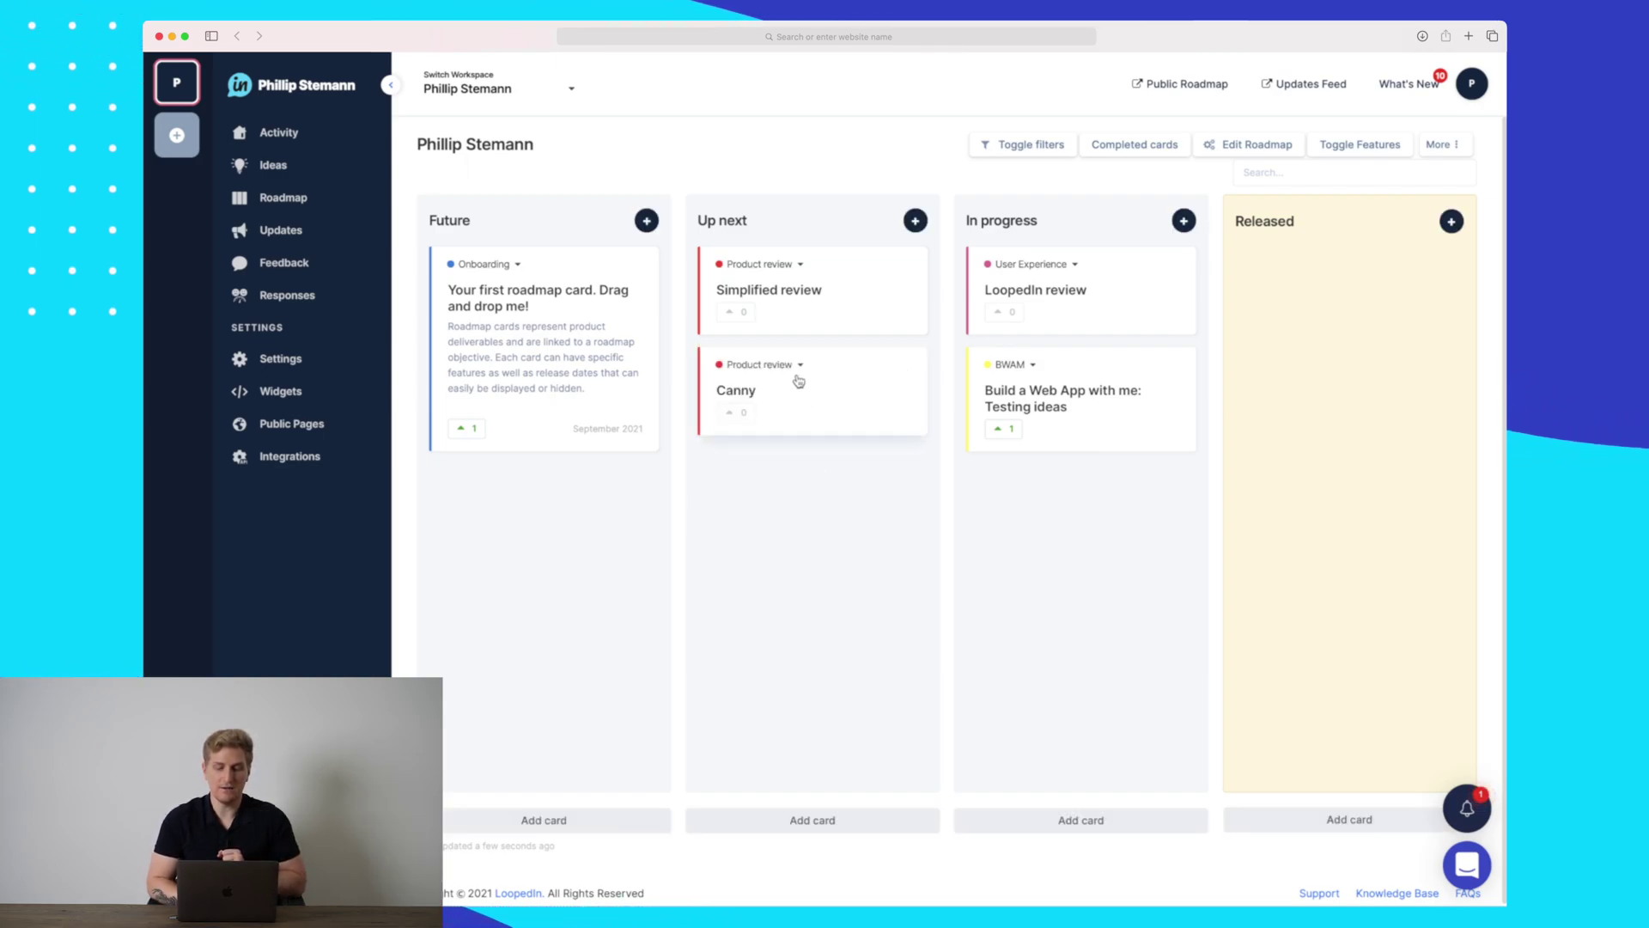
left_click_drag(792, 387, 564, 569)
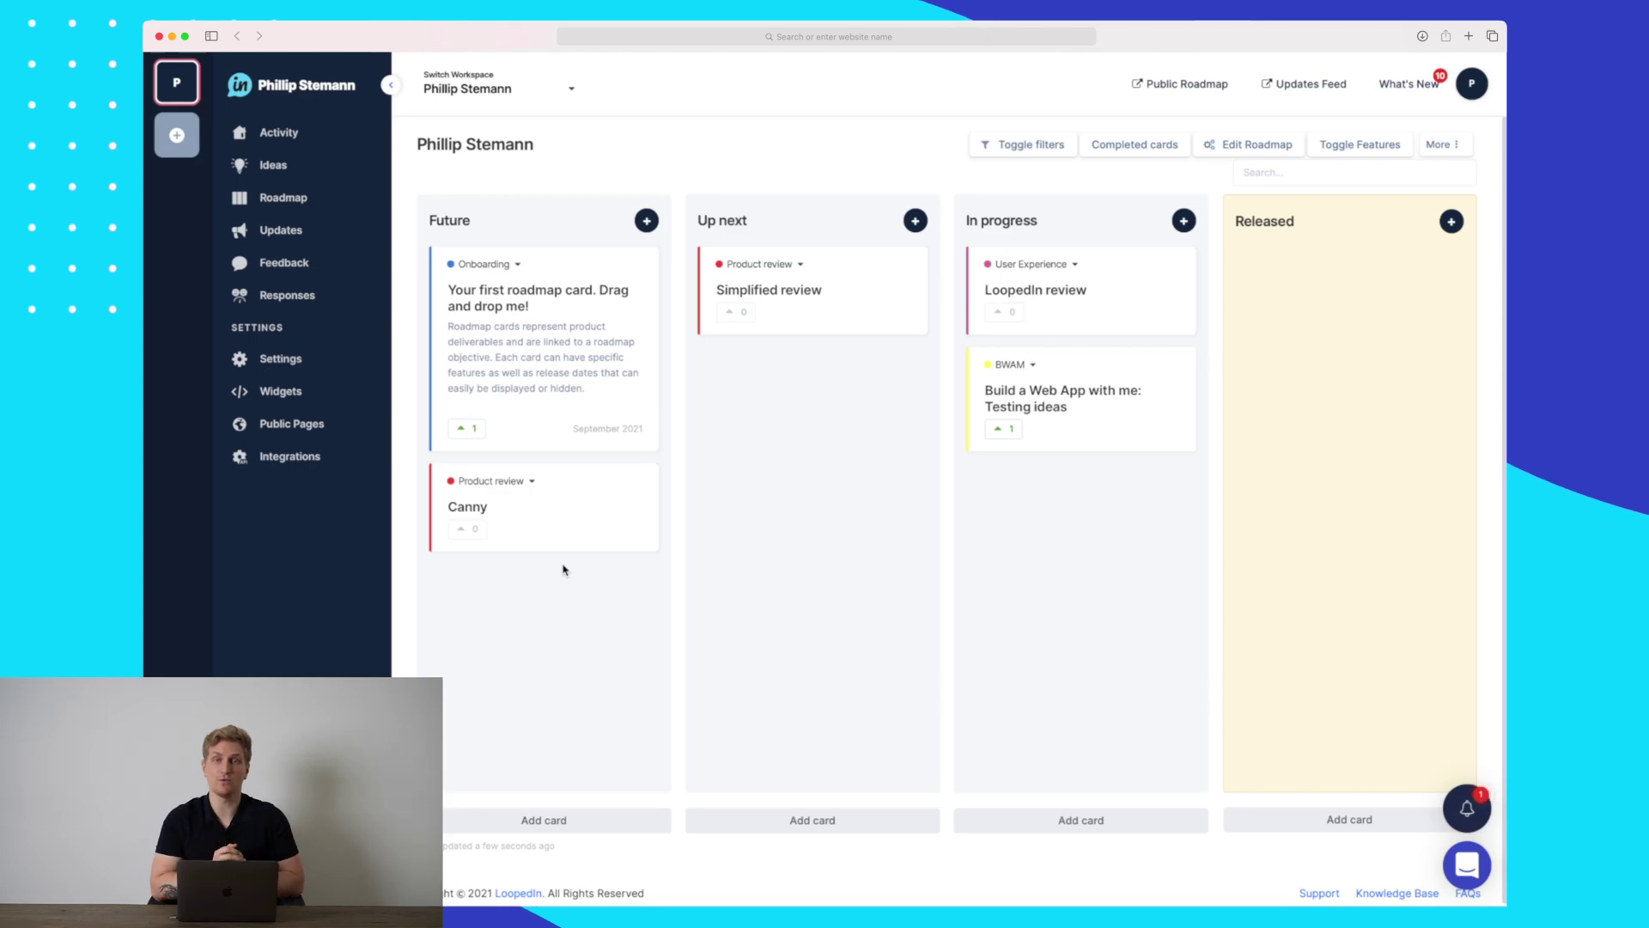
left_click(1153, 145)
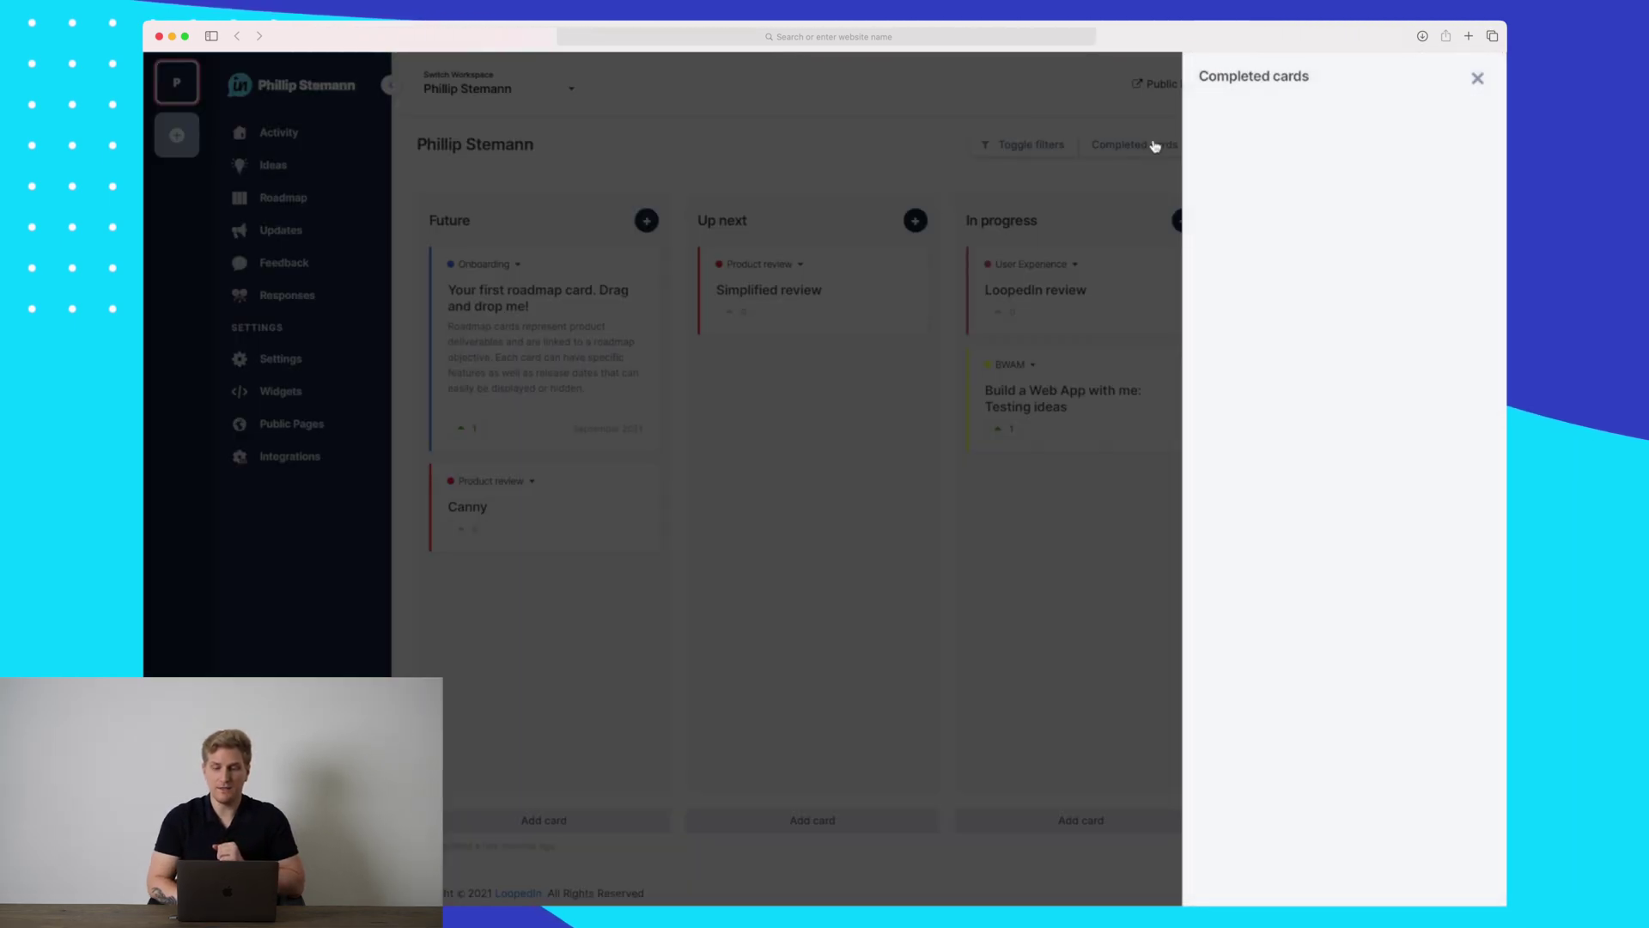
left_click(1113, 190)
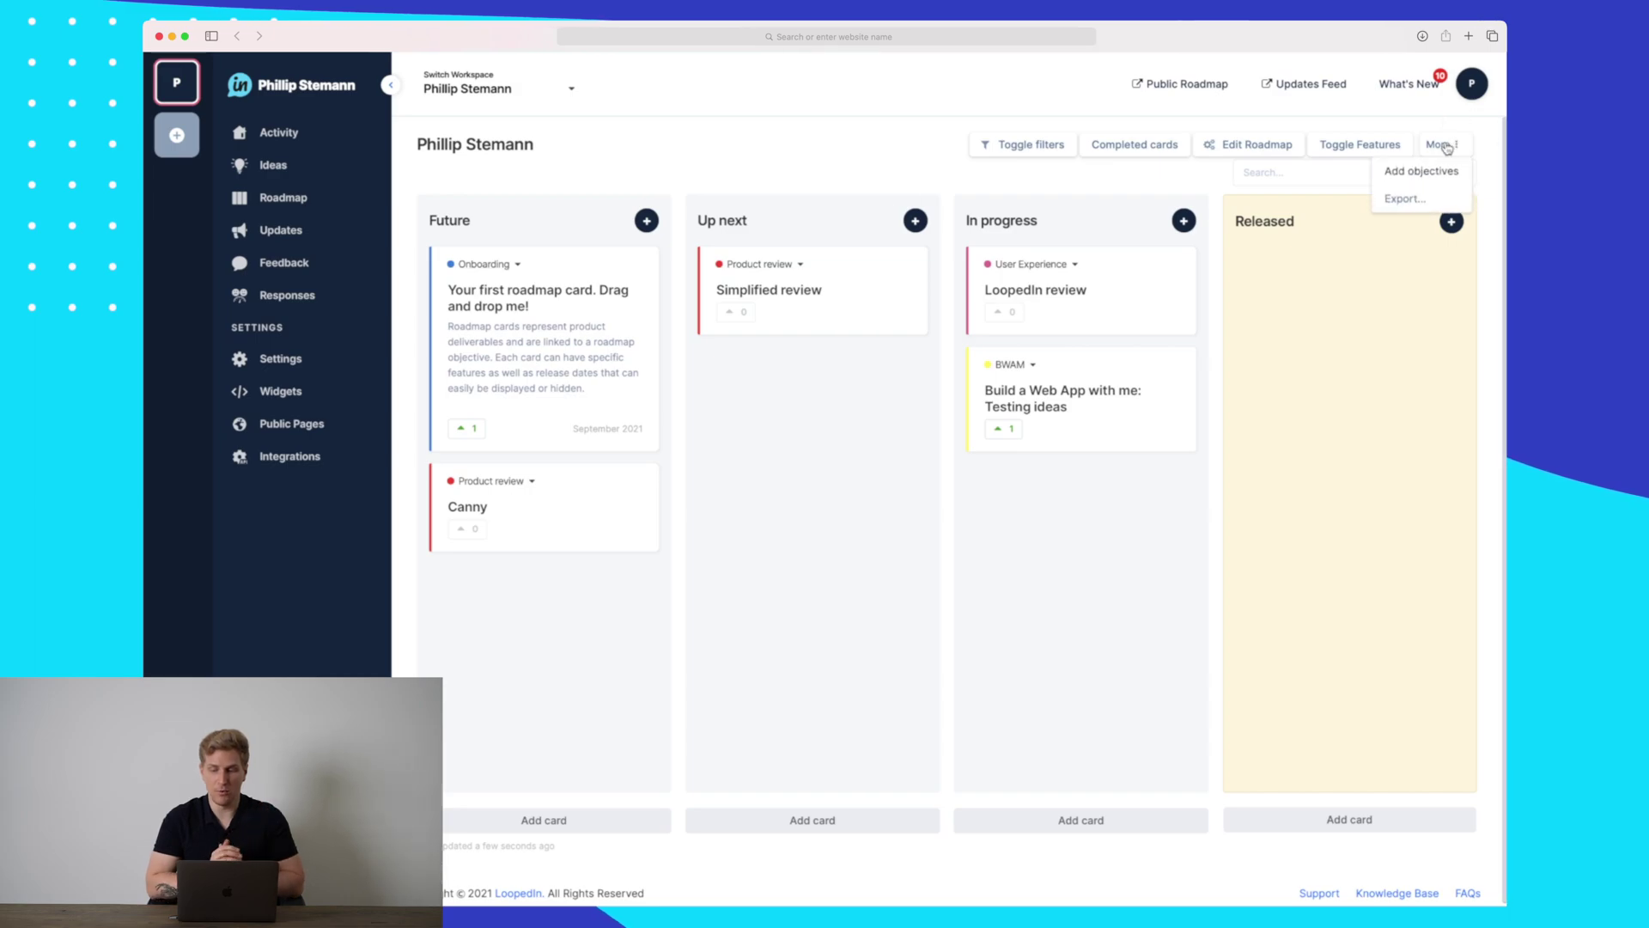
Step: On the public Updates page, react with a happy face to 'Version 1.0 released' and preview the subscribe form
left_click(299, 233)
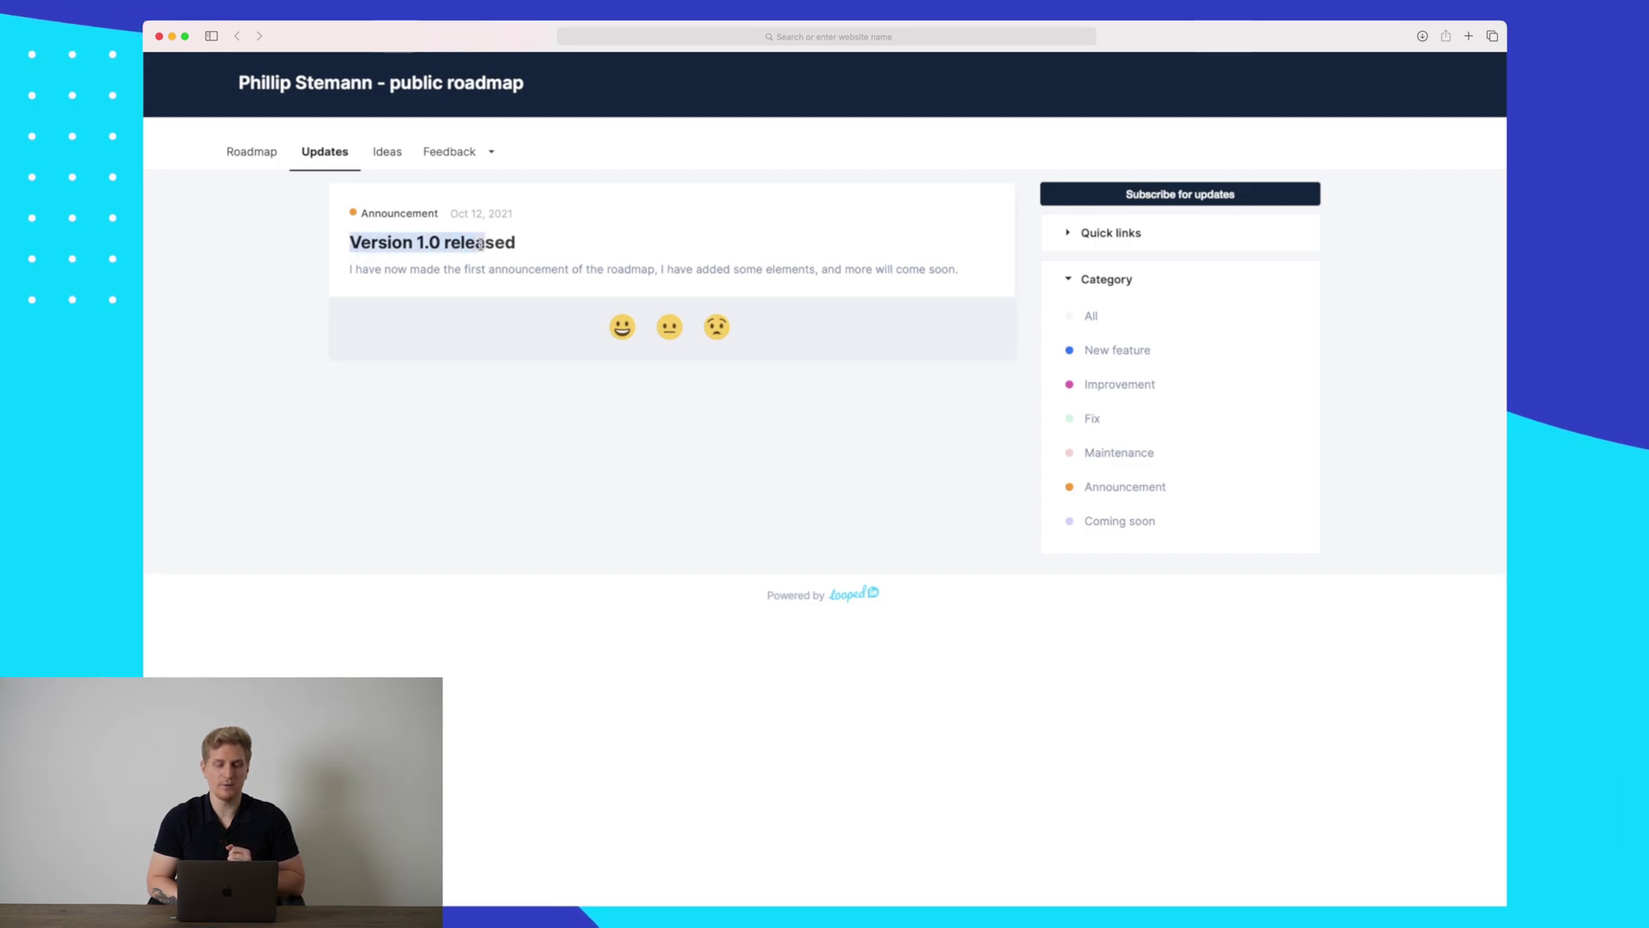
double_click(627, 269)
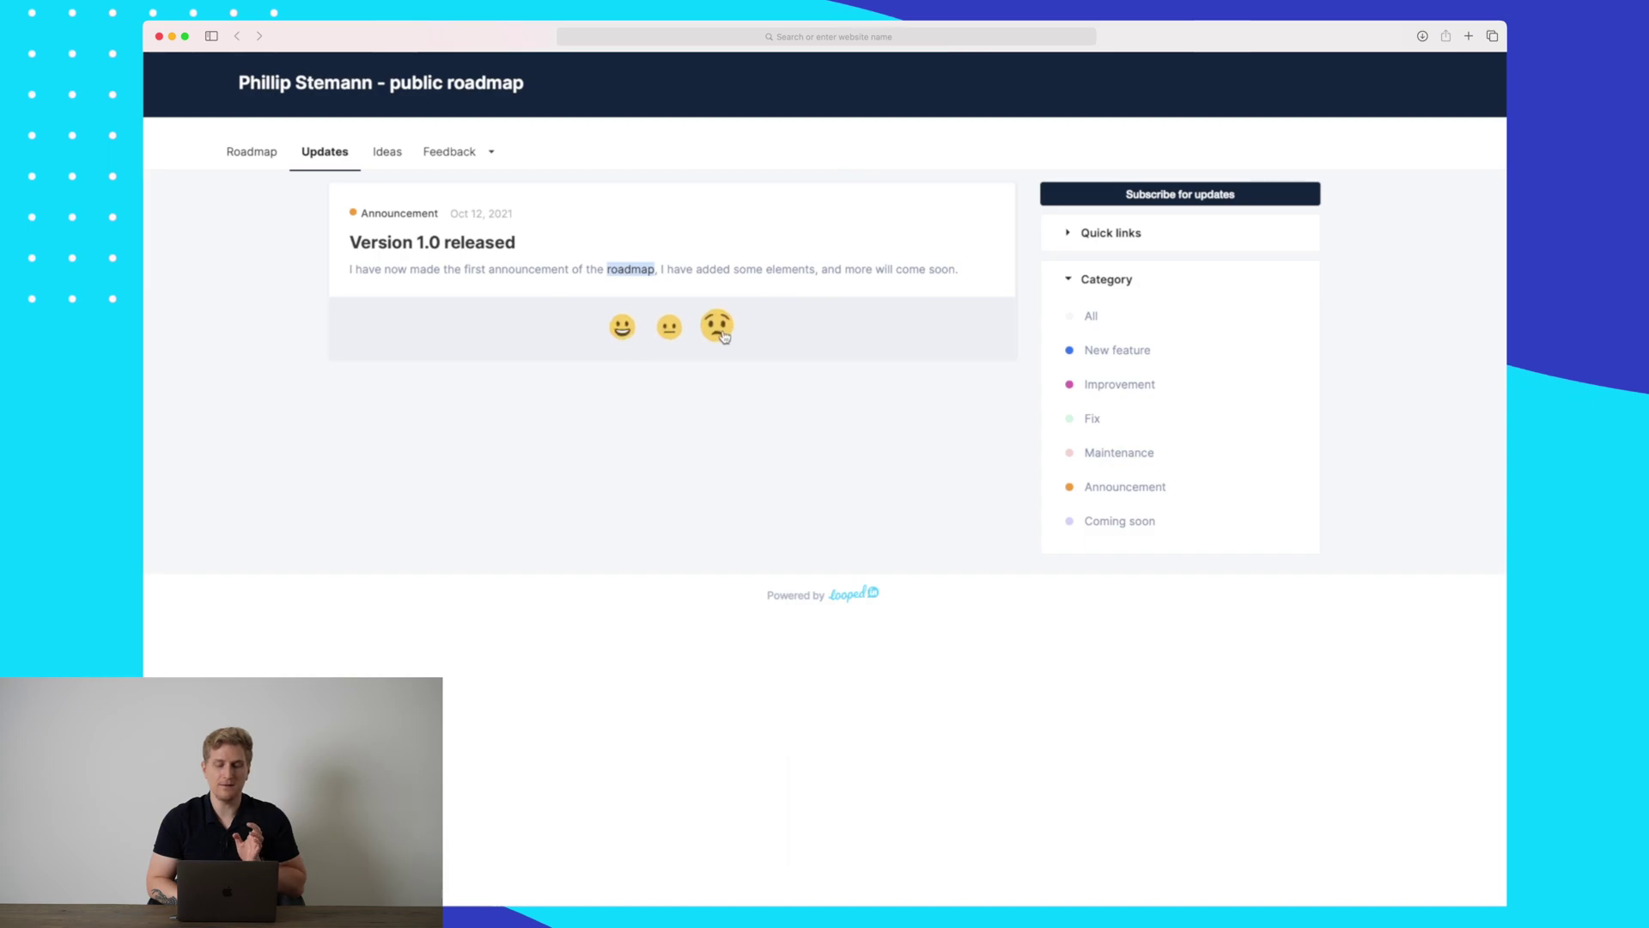
left_click(1201, 196)
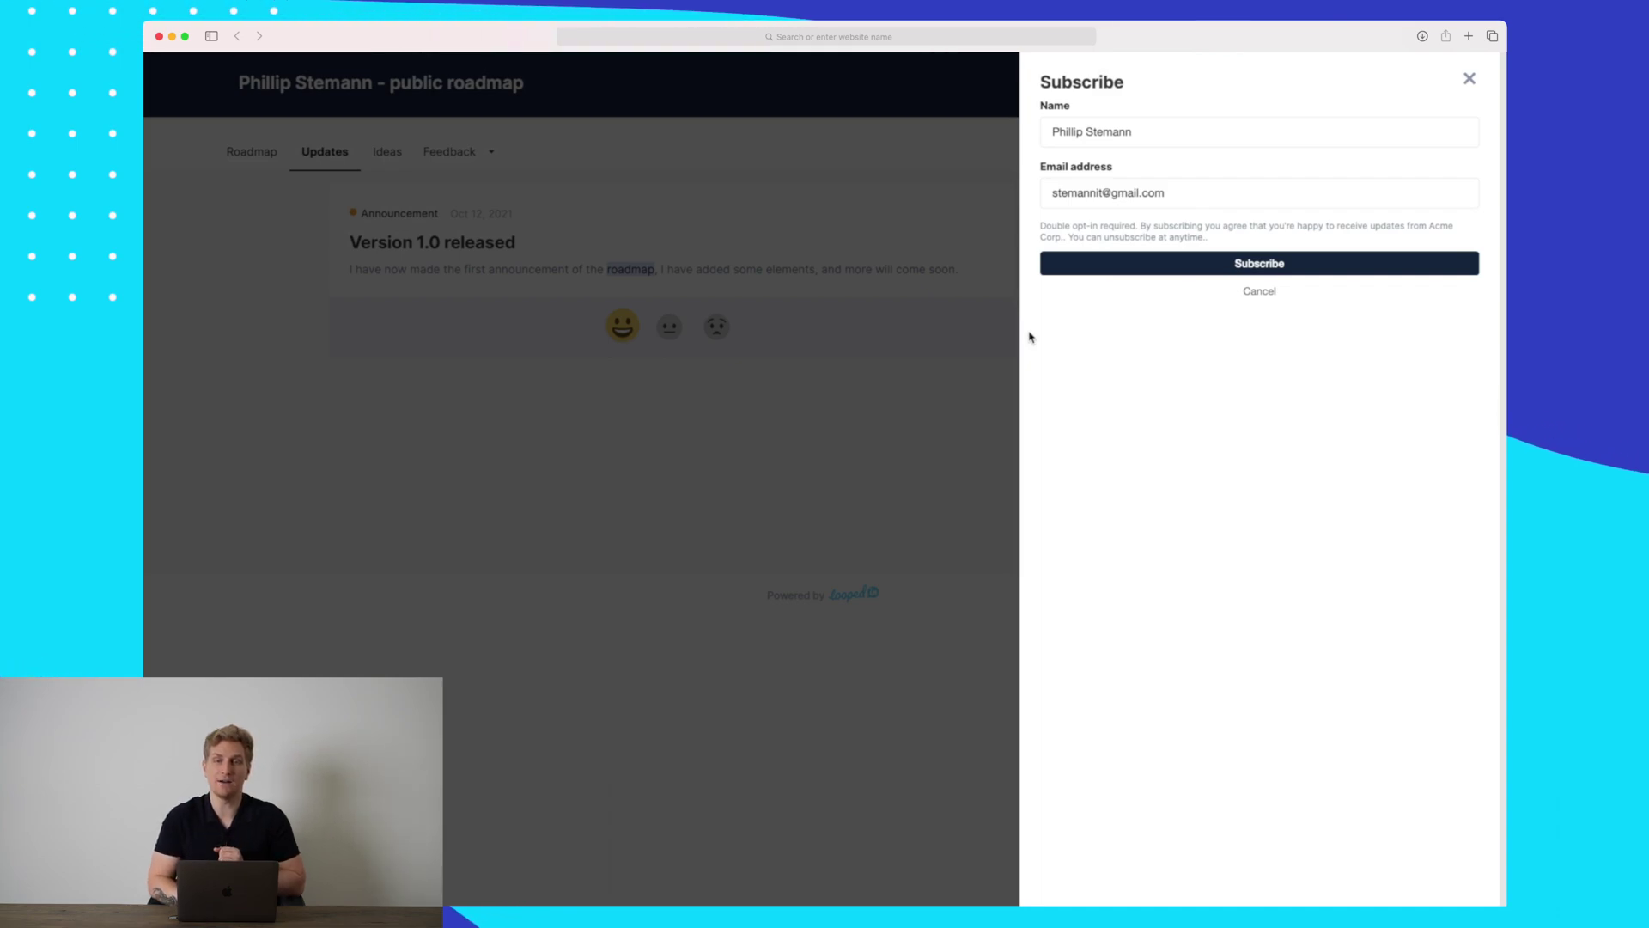
left_click(800, 419)
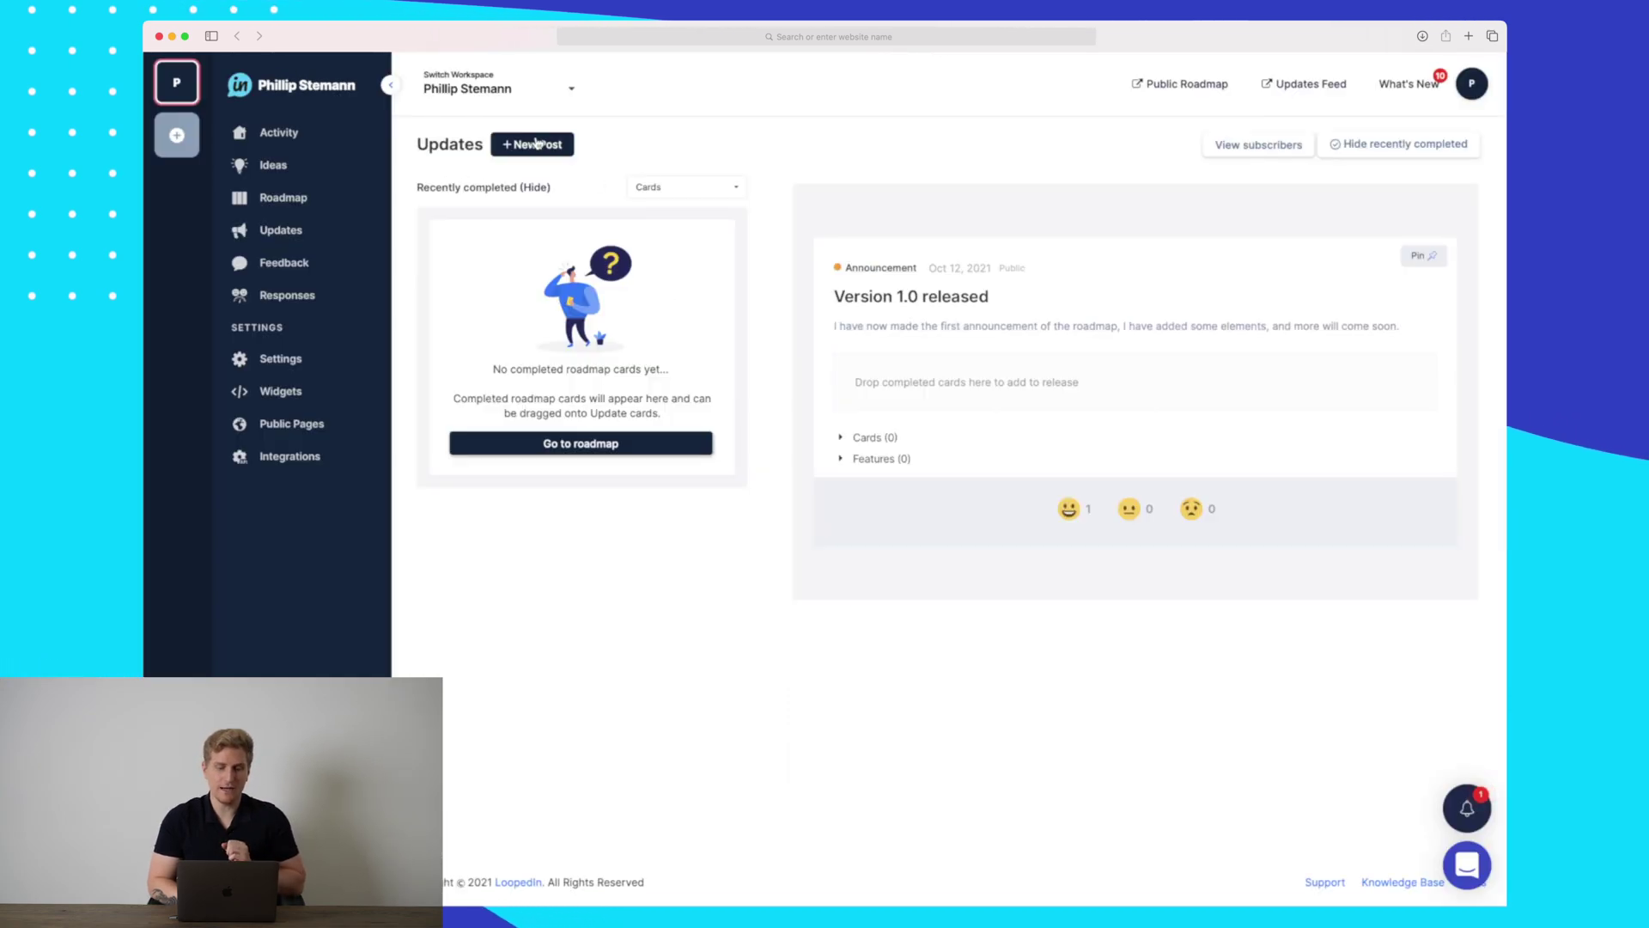
Step: Write a new 'Product review' post with a description, category Coming soon, and save it as a draft
left_click(537, 144)
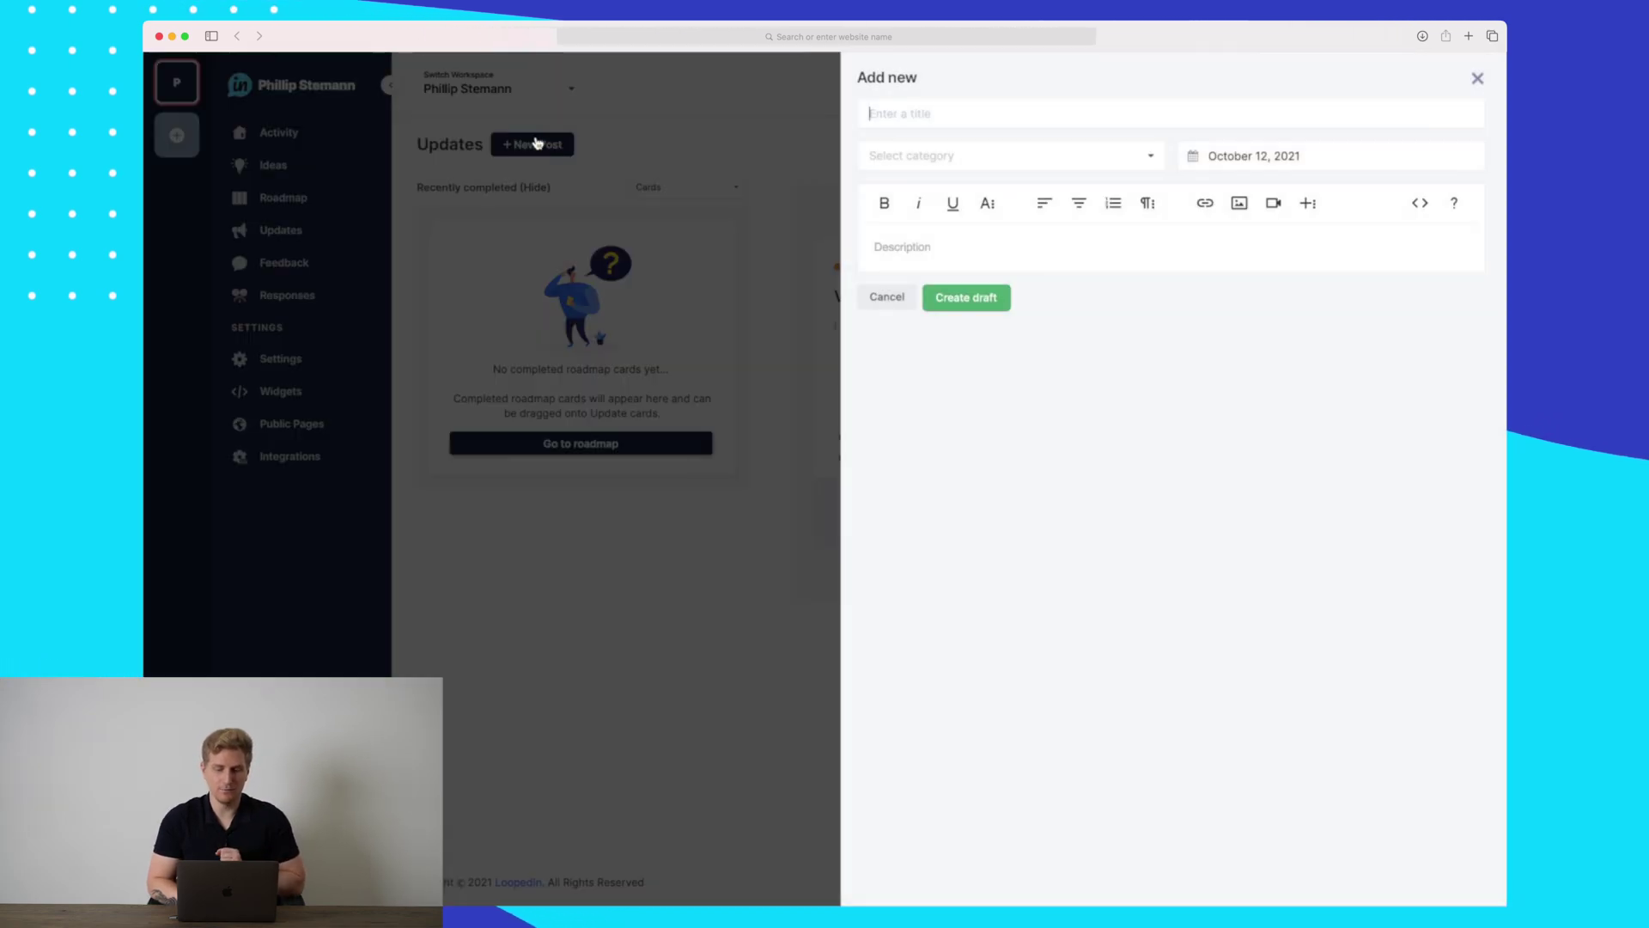
left_click(959, 164)
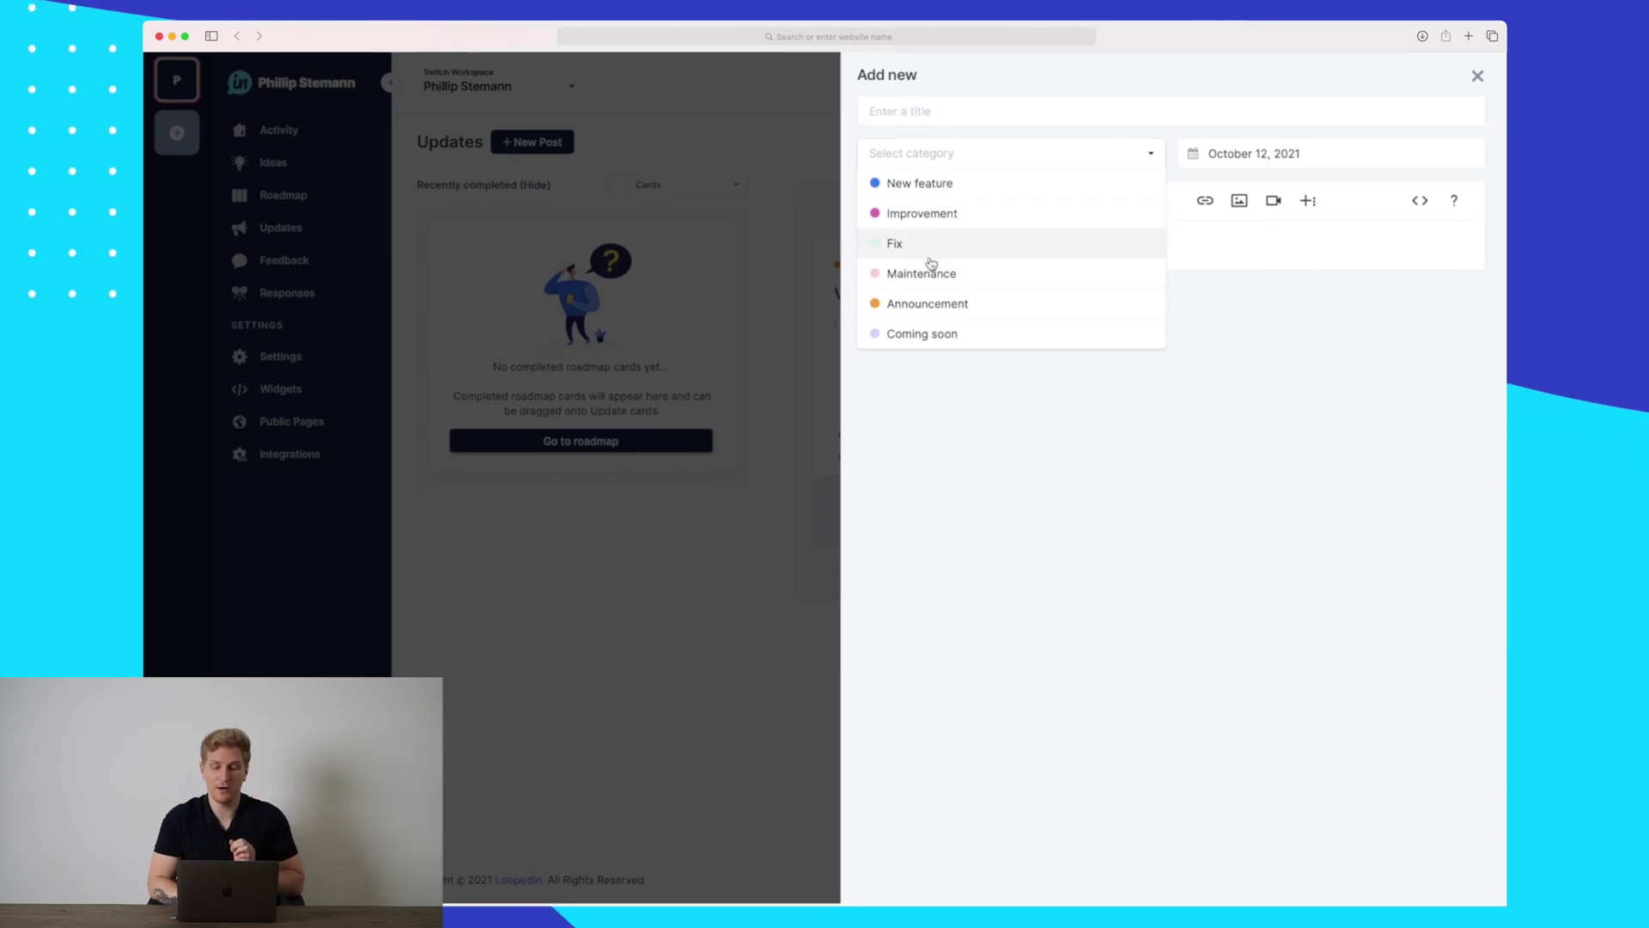
left_click(919, 338)
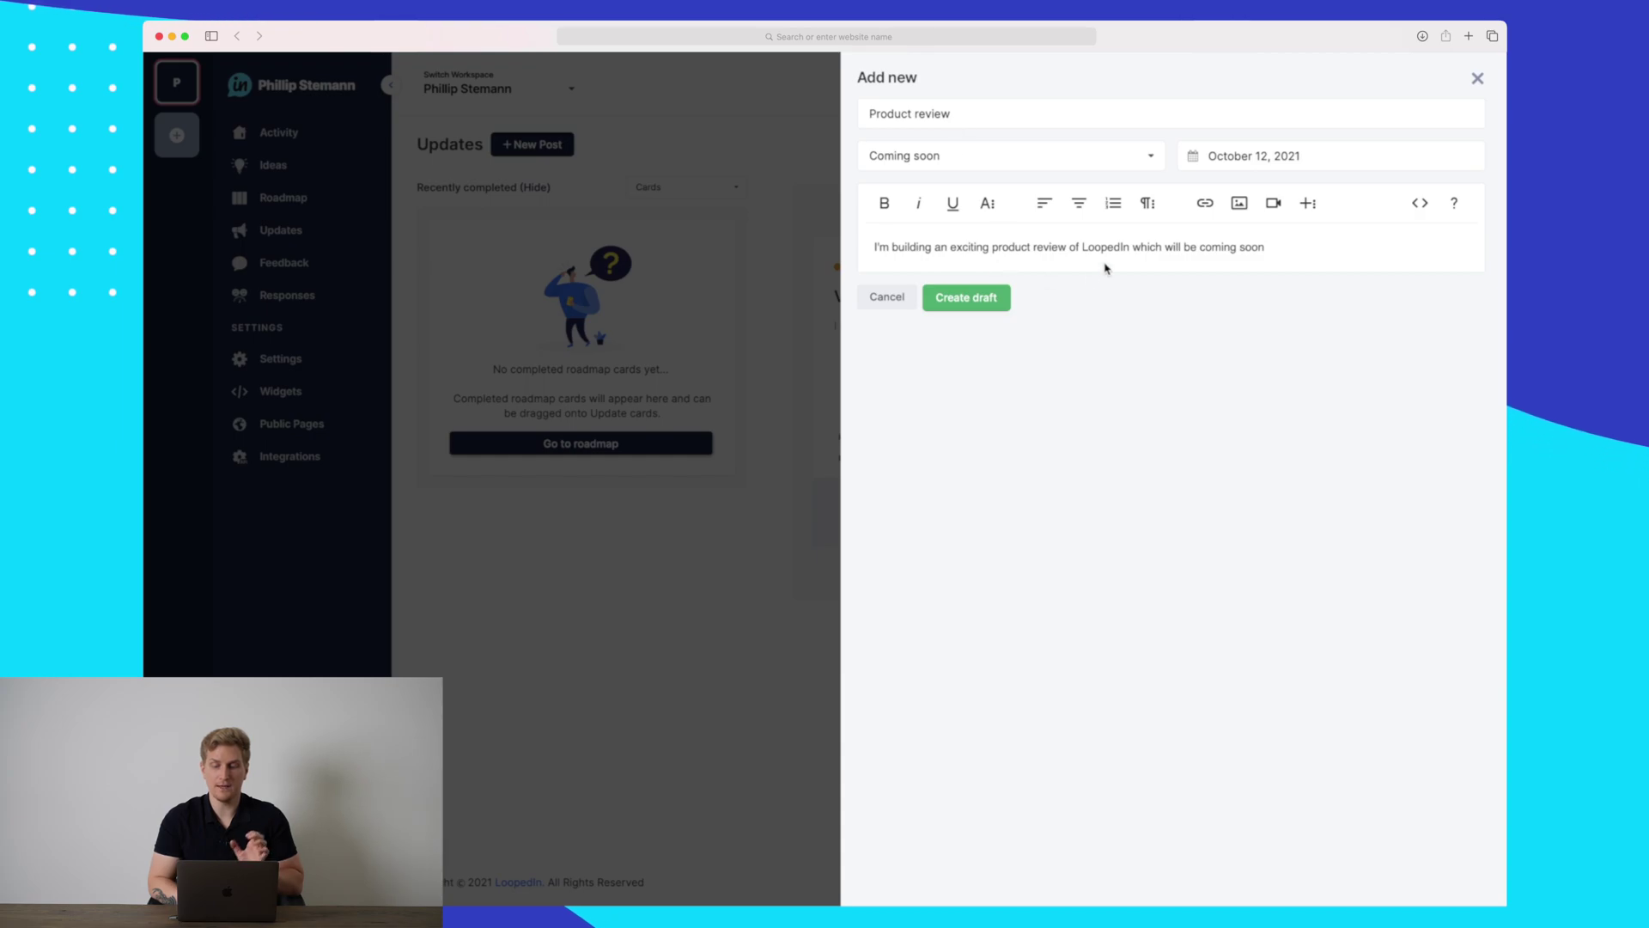
left_click(994, 299)
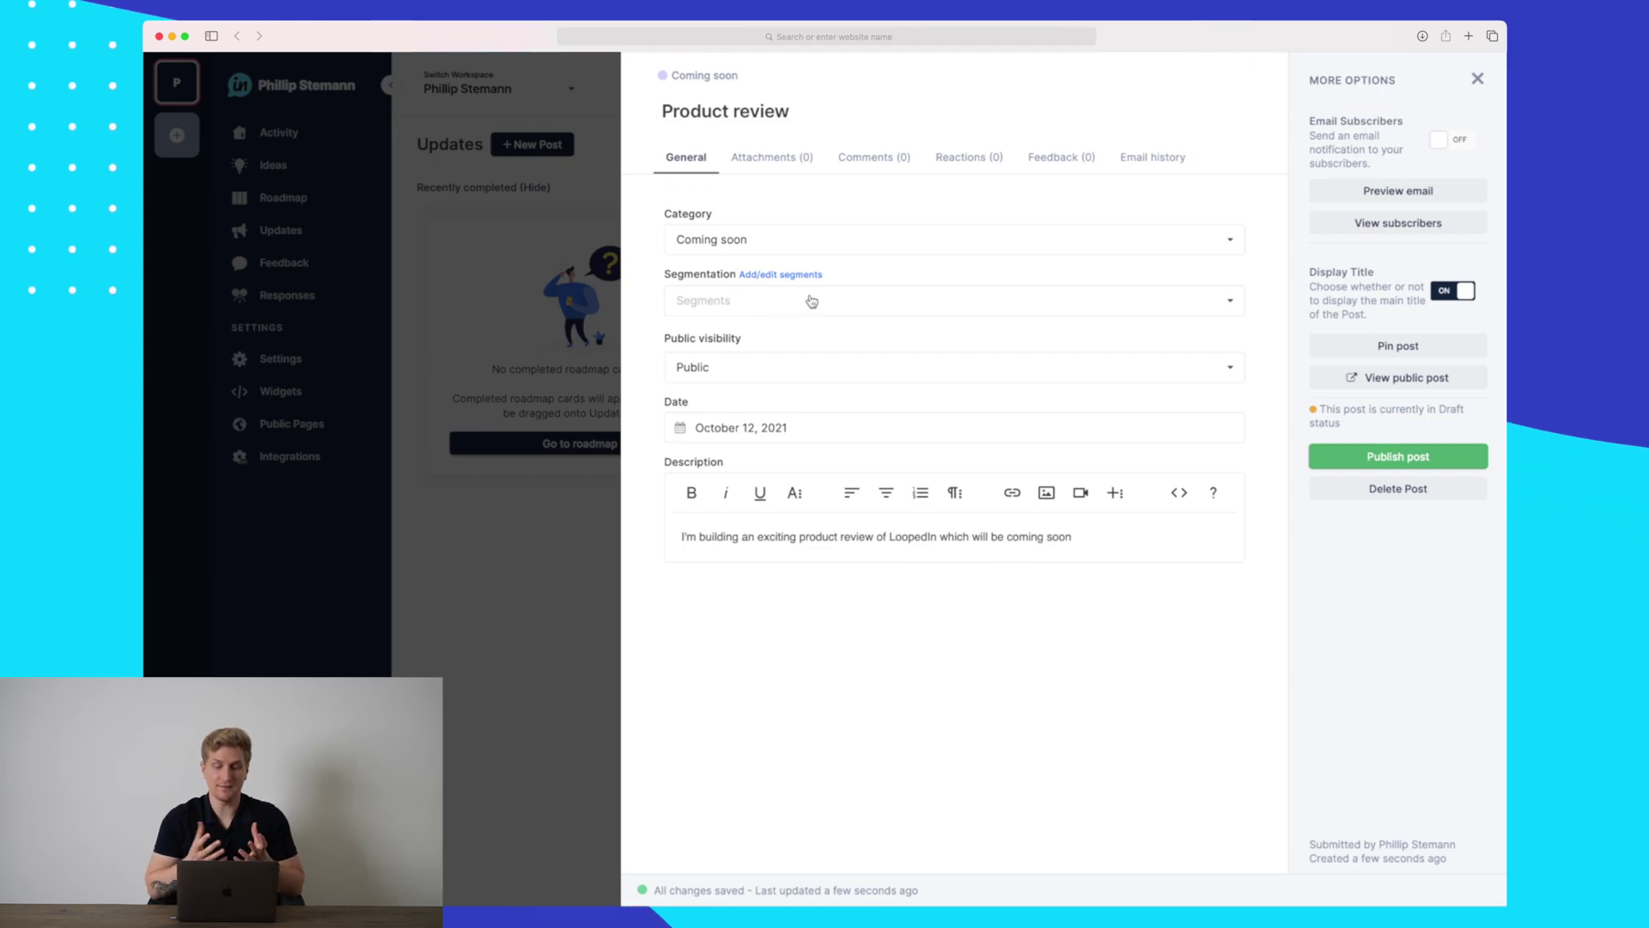
Step: Keep the Product review post Public and switch on the Email Subscribers notification
left_click(755, 370)
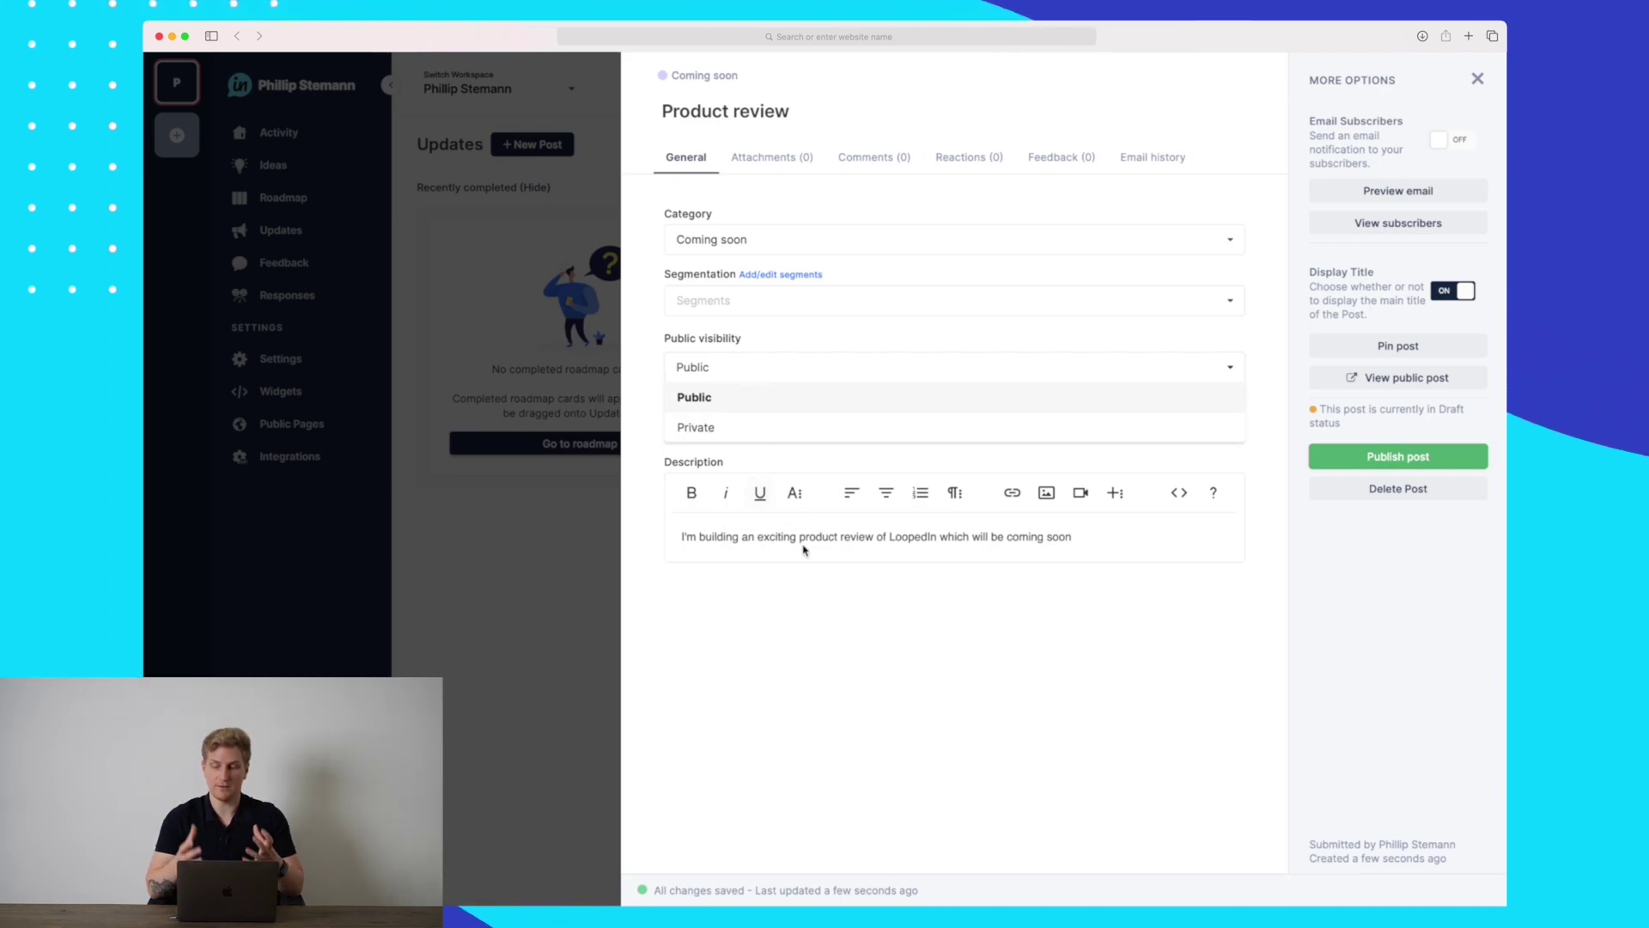
left_click(871, 603)
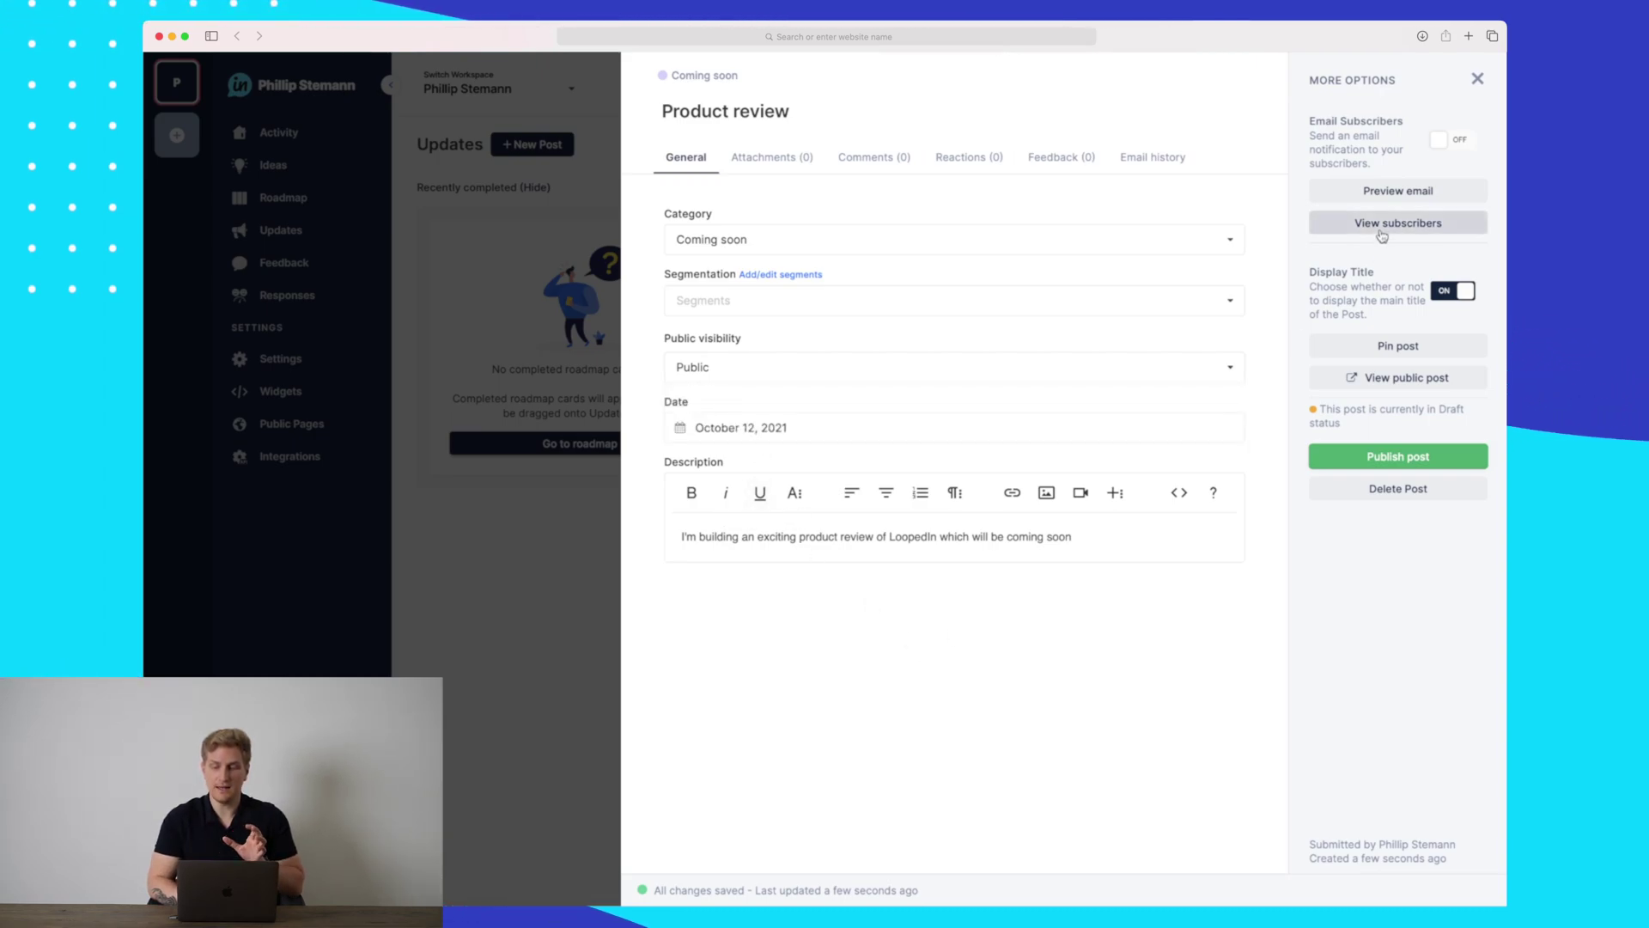
left_click(1450, 142)
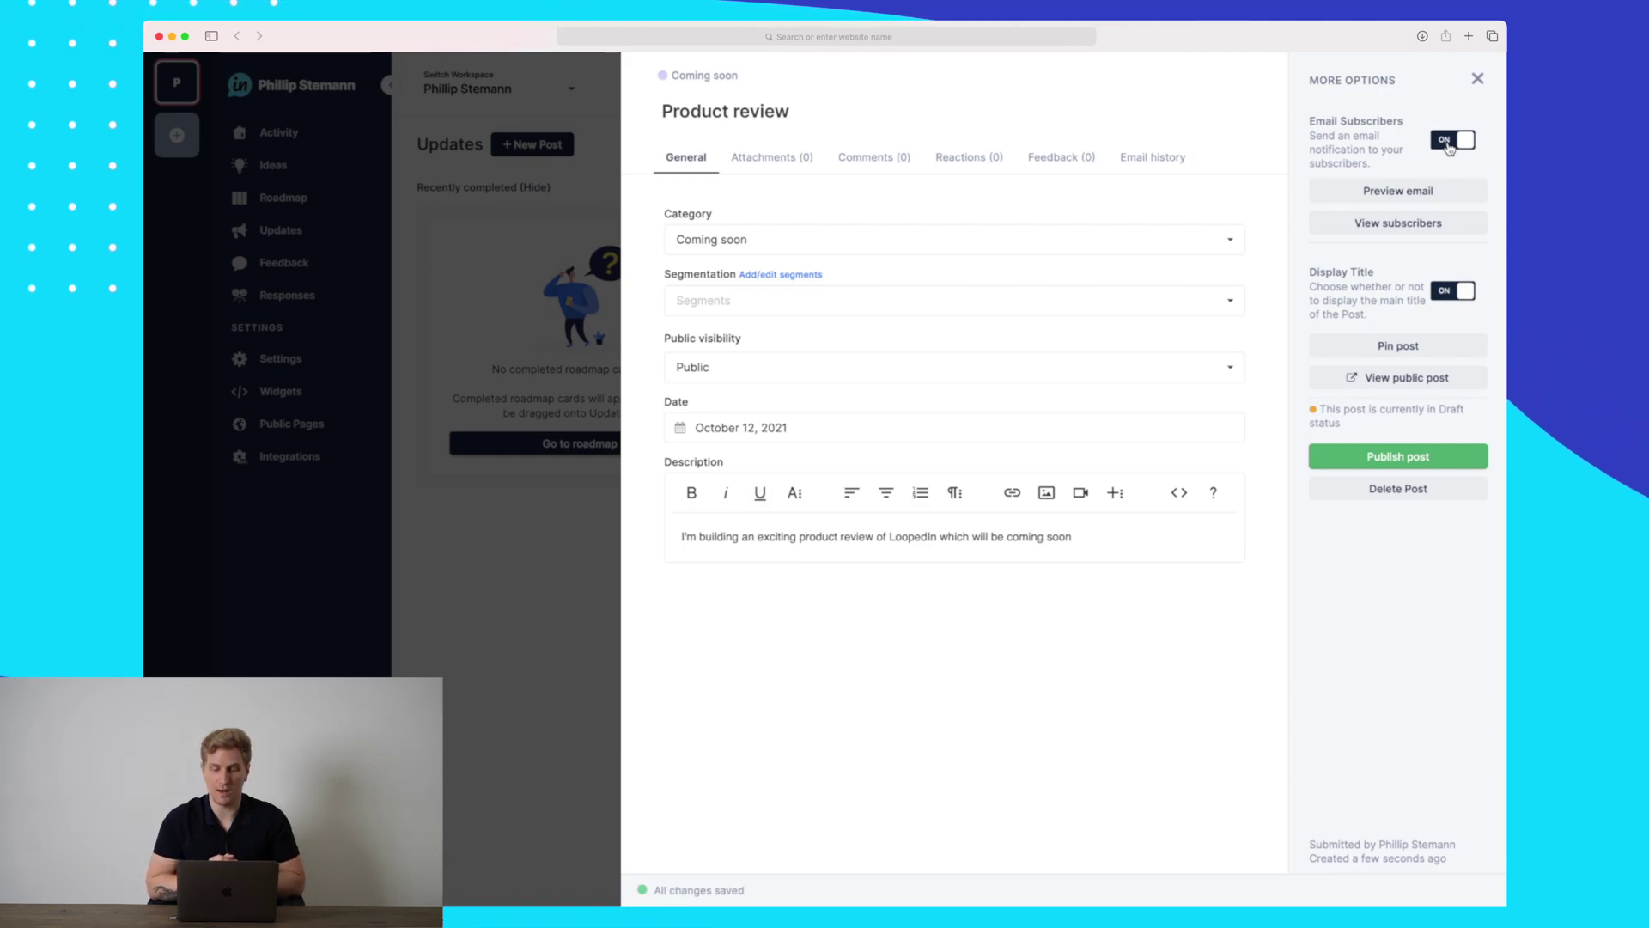
Step: Look through the post's Attachments, Comments, Reactions, Feedback and Email history, returning to General
left_click(772, 157)
left_click(876, 158)
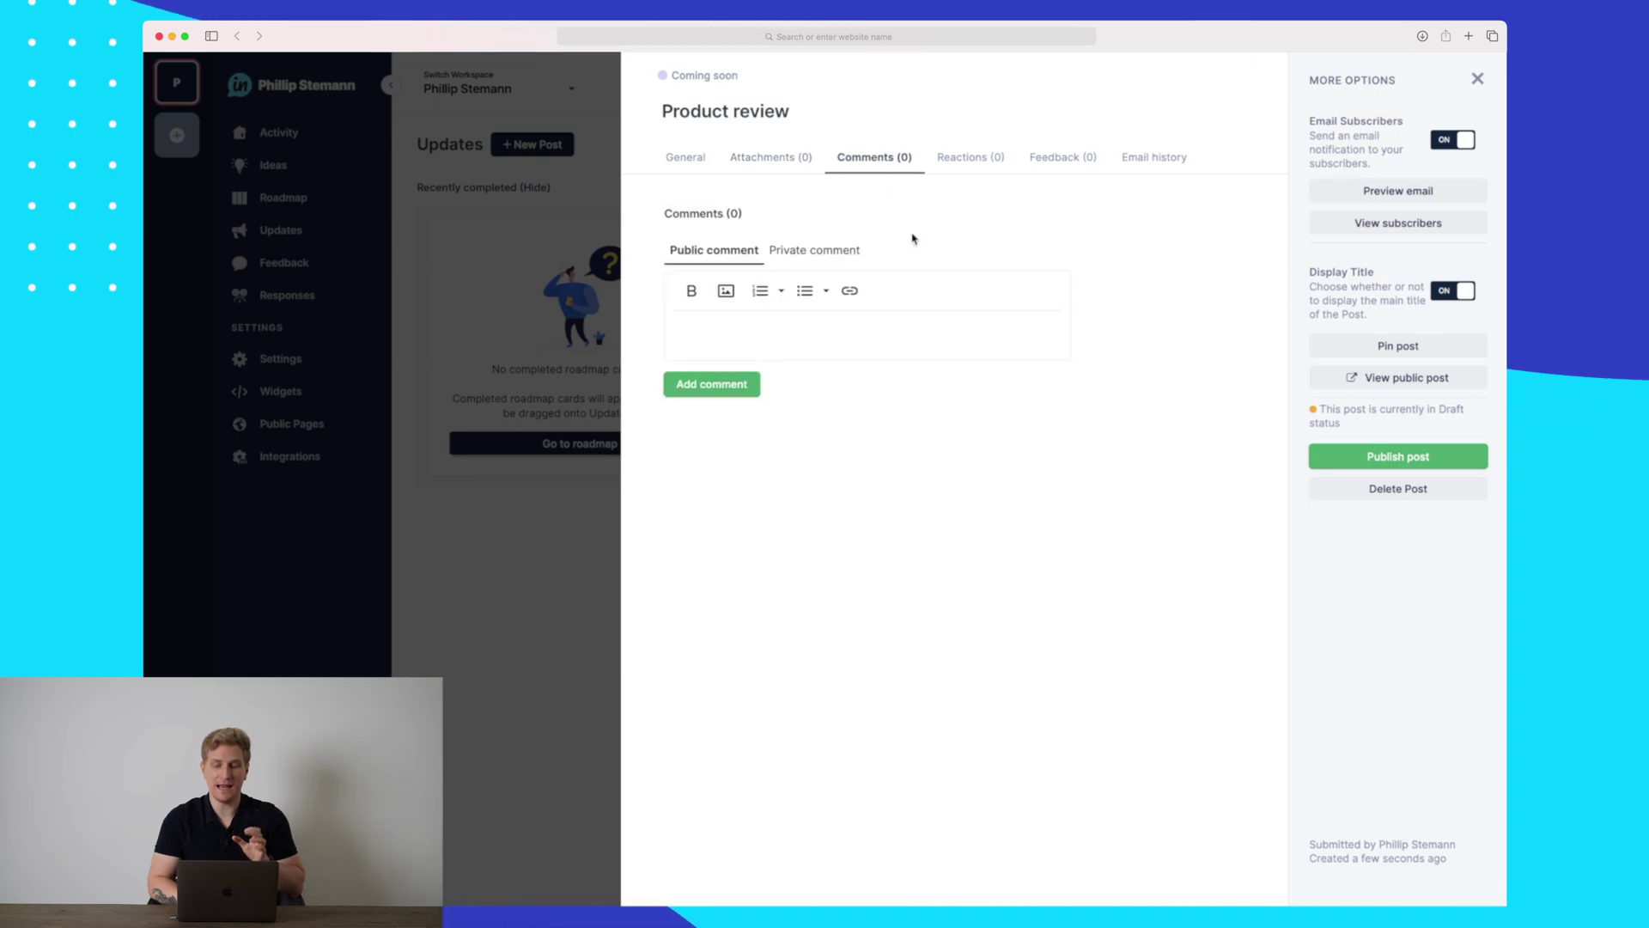
left_click(966, 160)
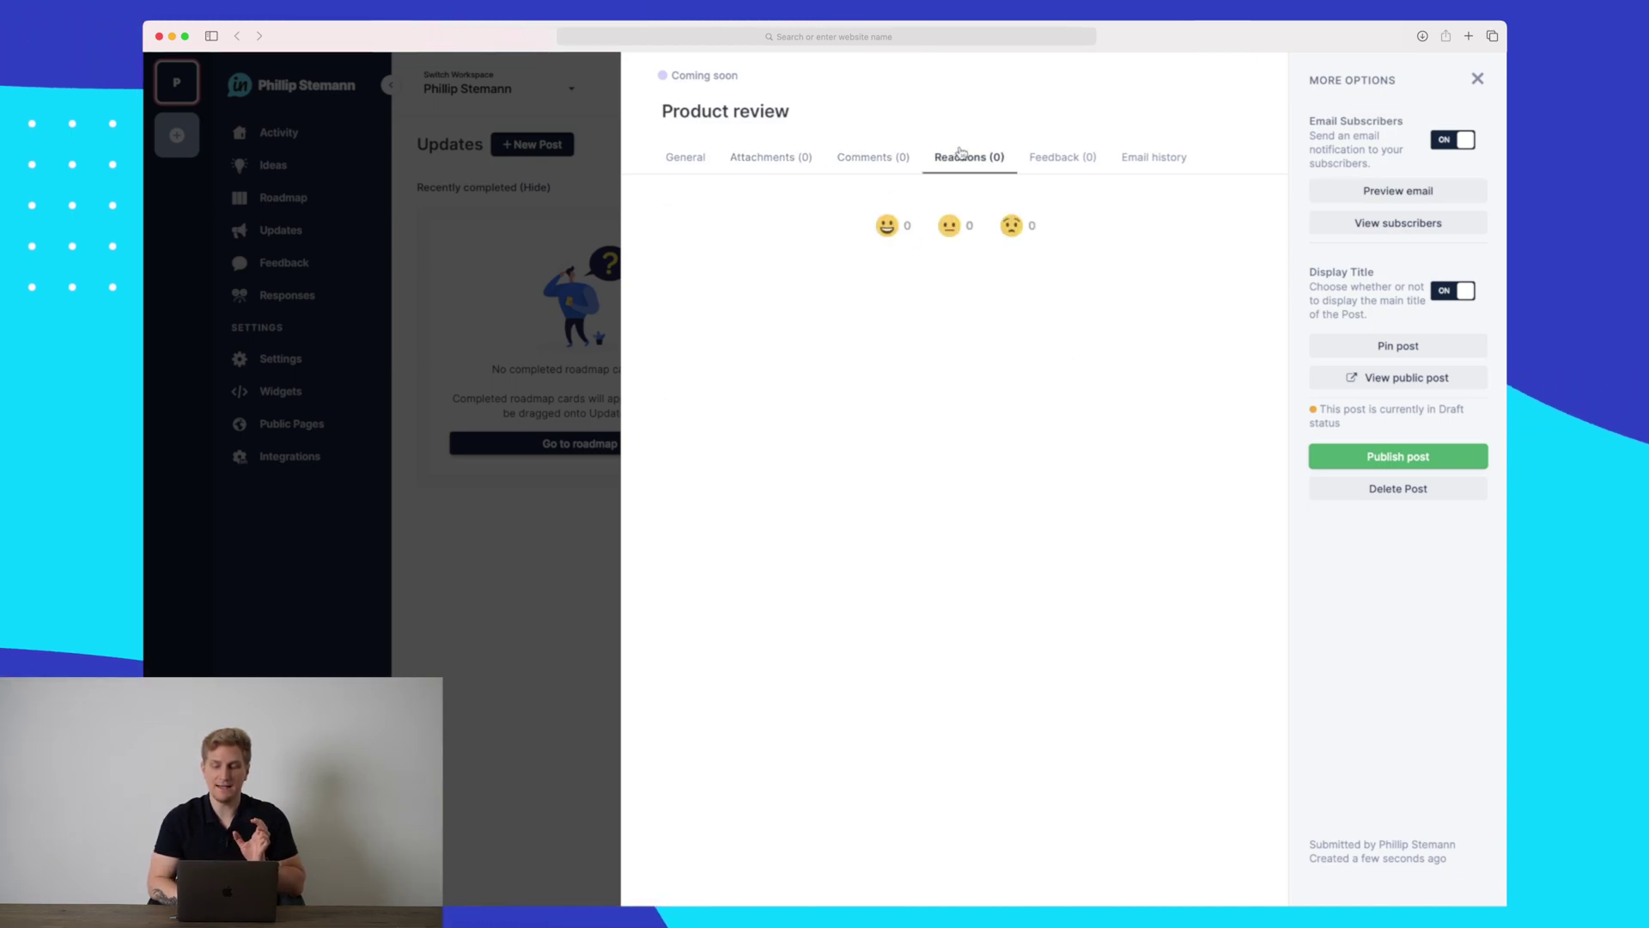
left_click(1065, 160)
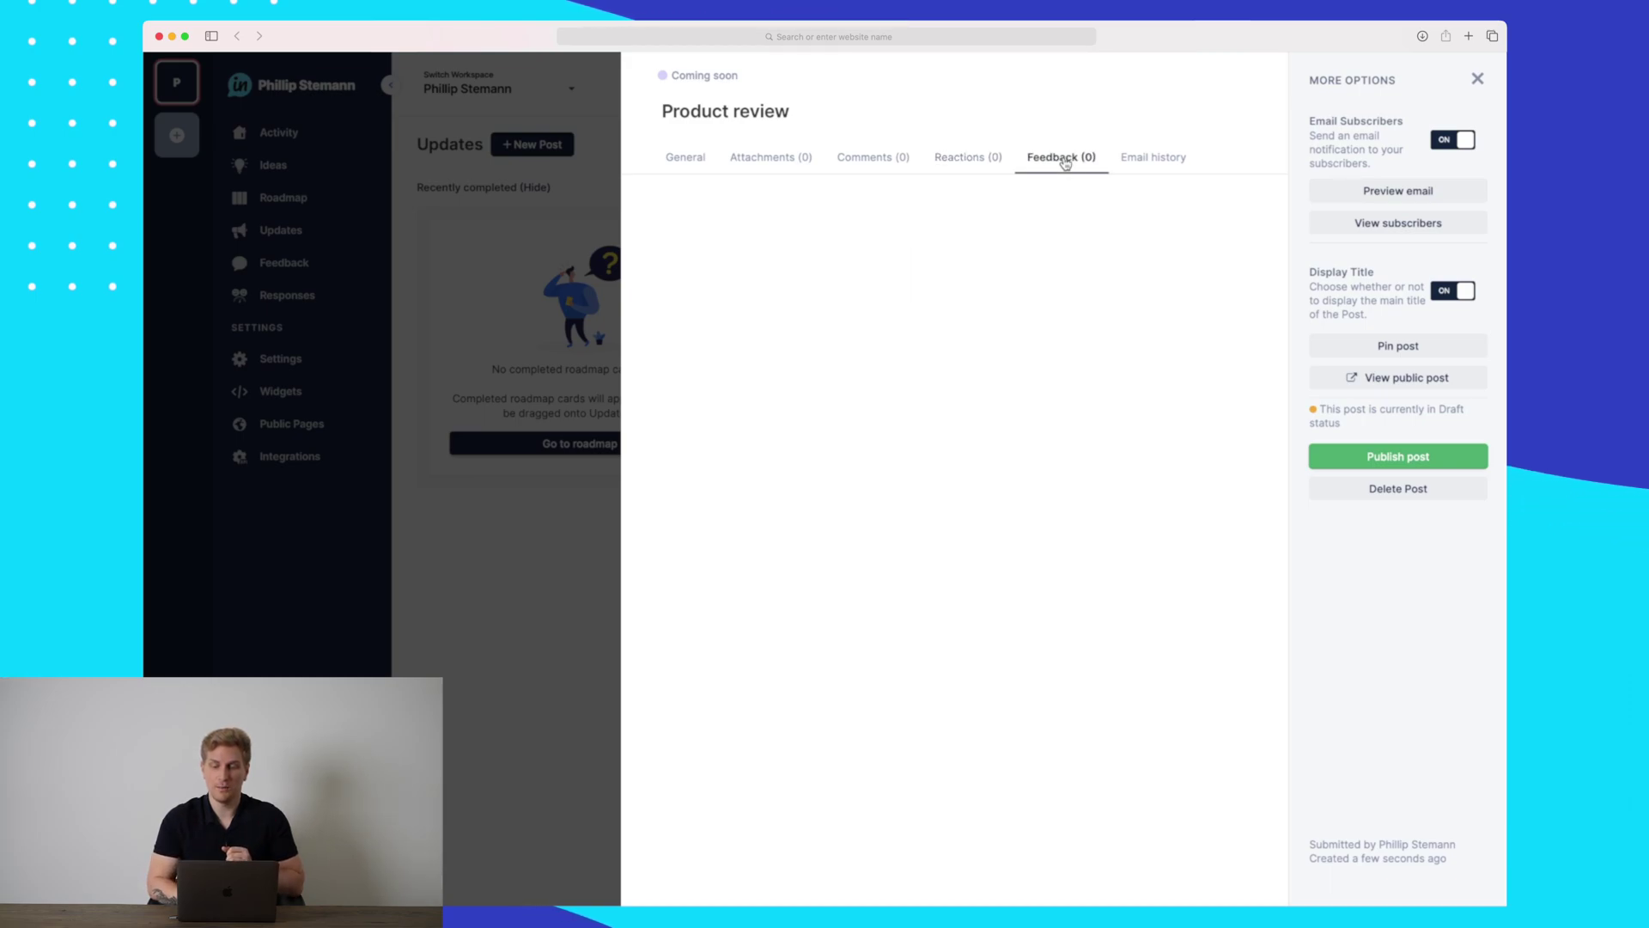
left_click(1132, 160)
left_click(685, 158)
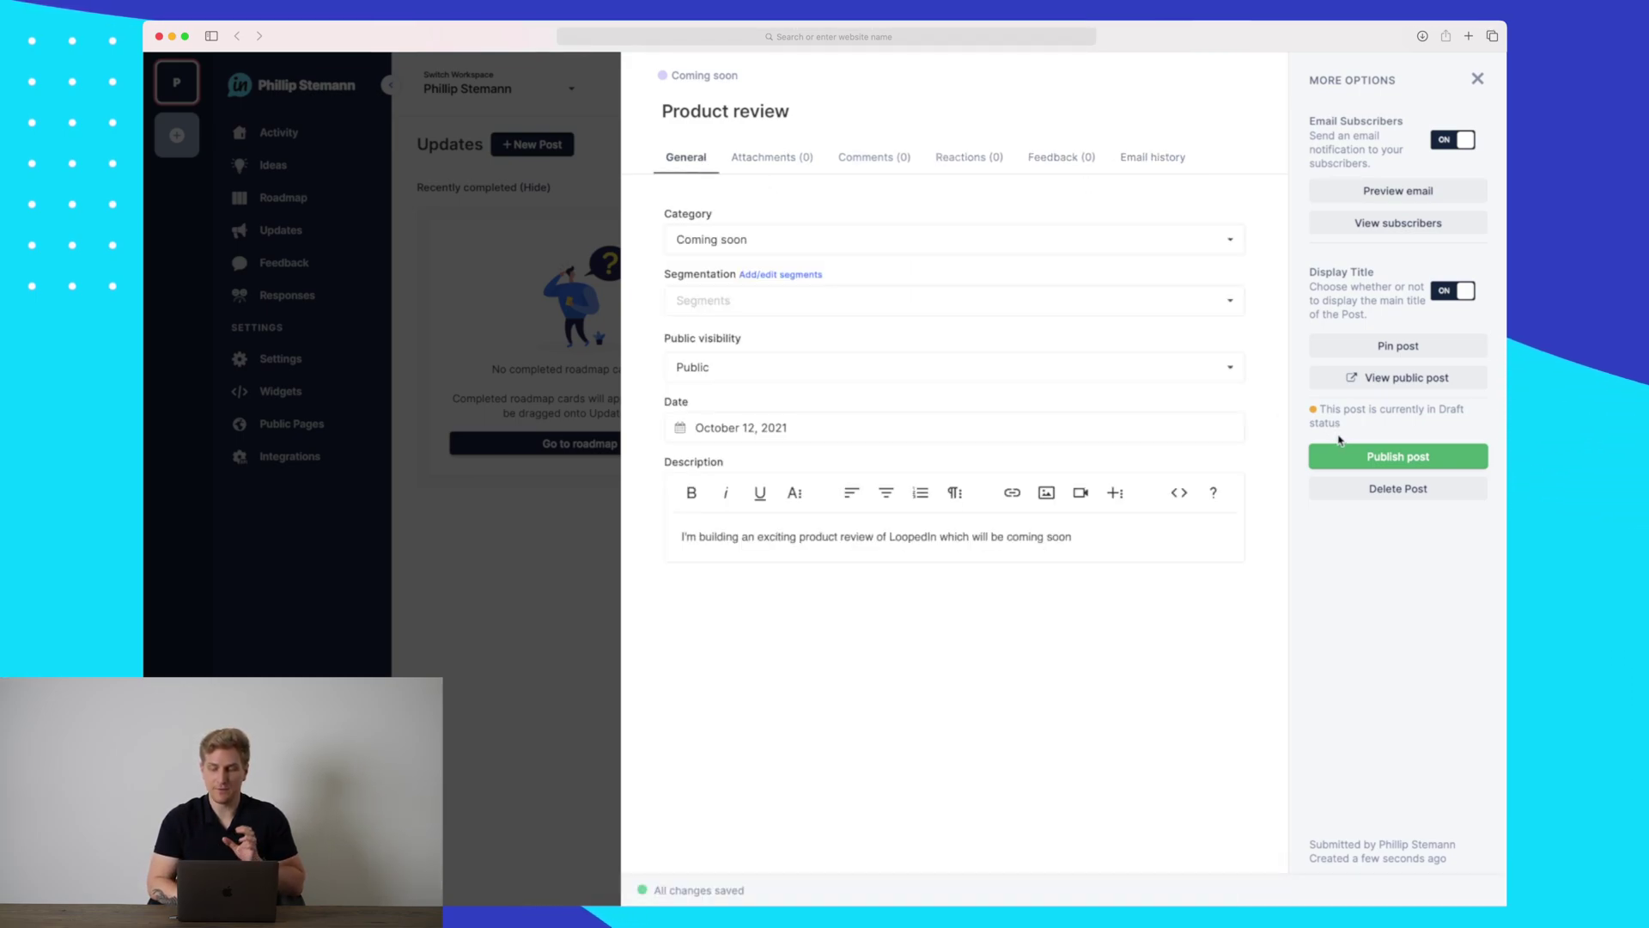
Step: Publish the 'Product review' post, confirming in the Publish post? dialog
left_click(1405, 462)
left_click(830, 548)
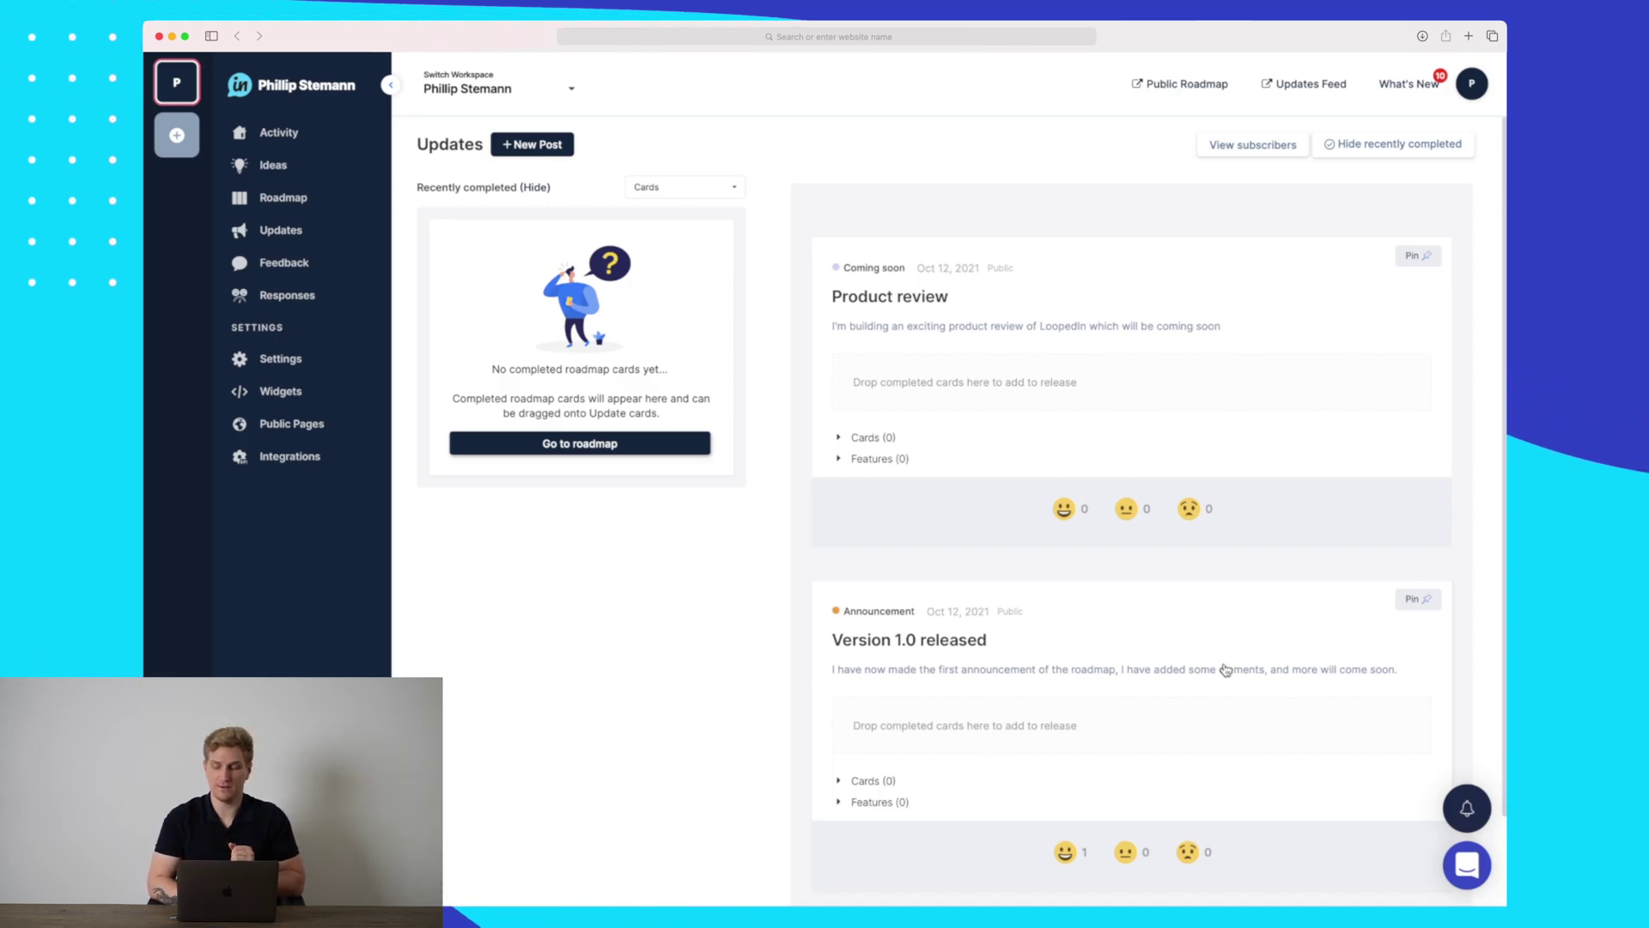
Step: Scroll through the Recent updates side feed, then close it to see the Product review and Version 1.0 posts
left_click(1467, 812)
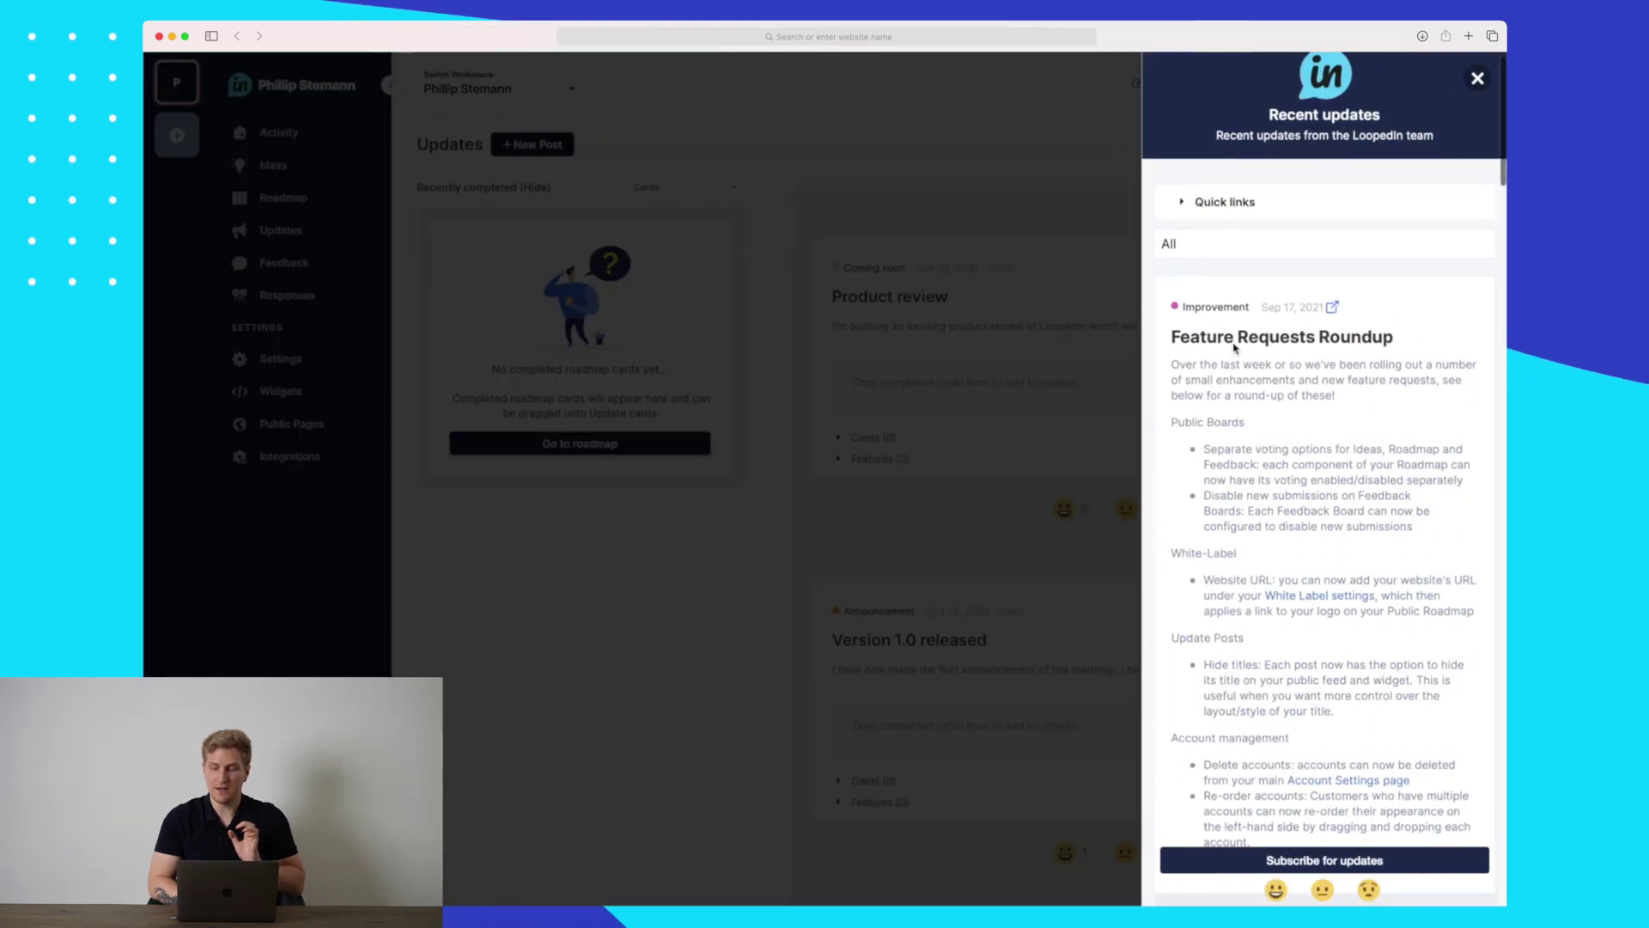
scroll(1240, 374, "down", 4)
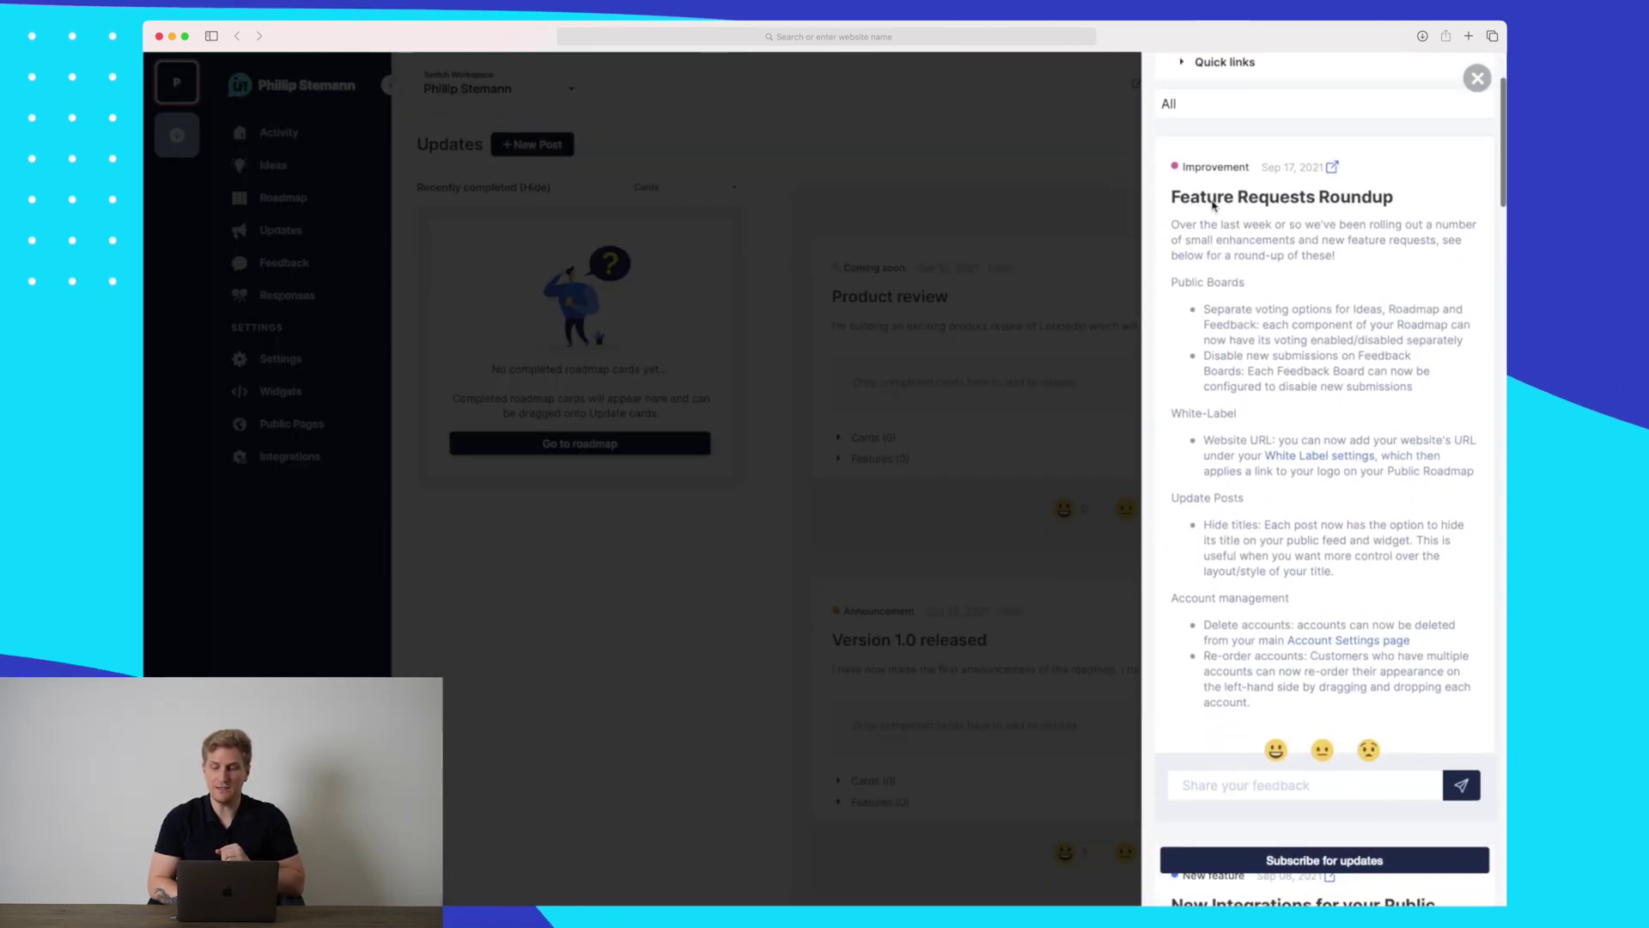
scroll(1350, 204, "down", 6)
scroll(1288, 292, "down", 1)
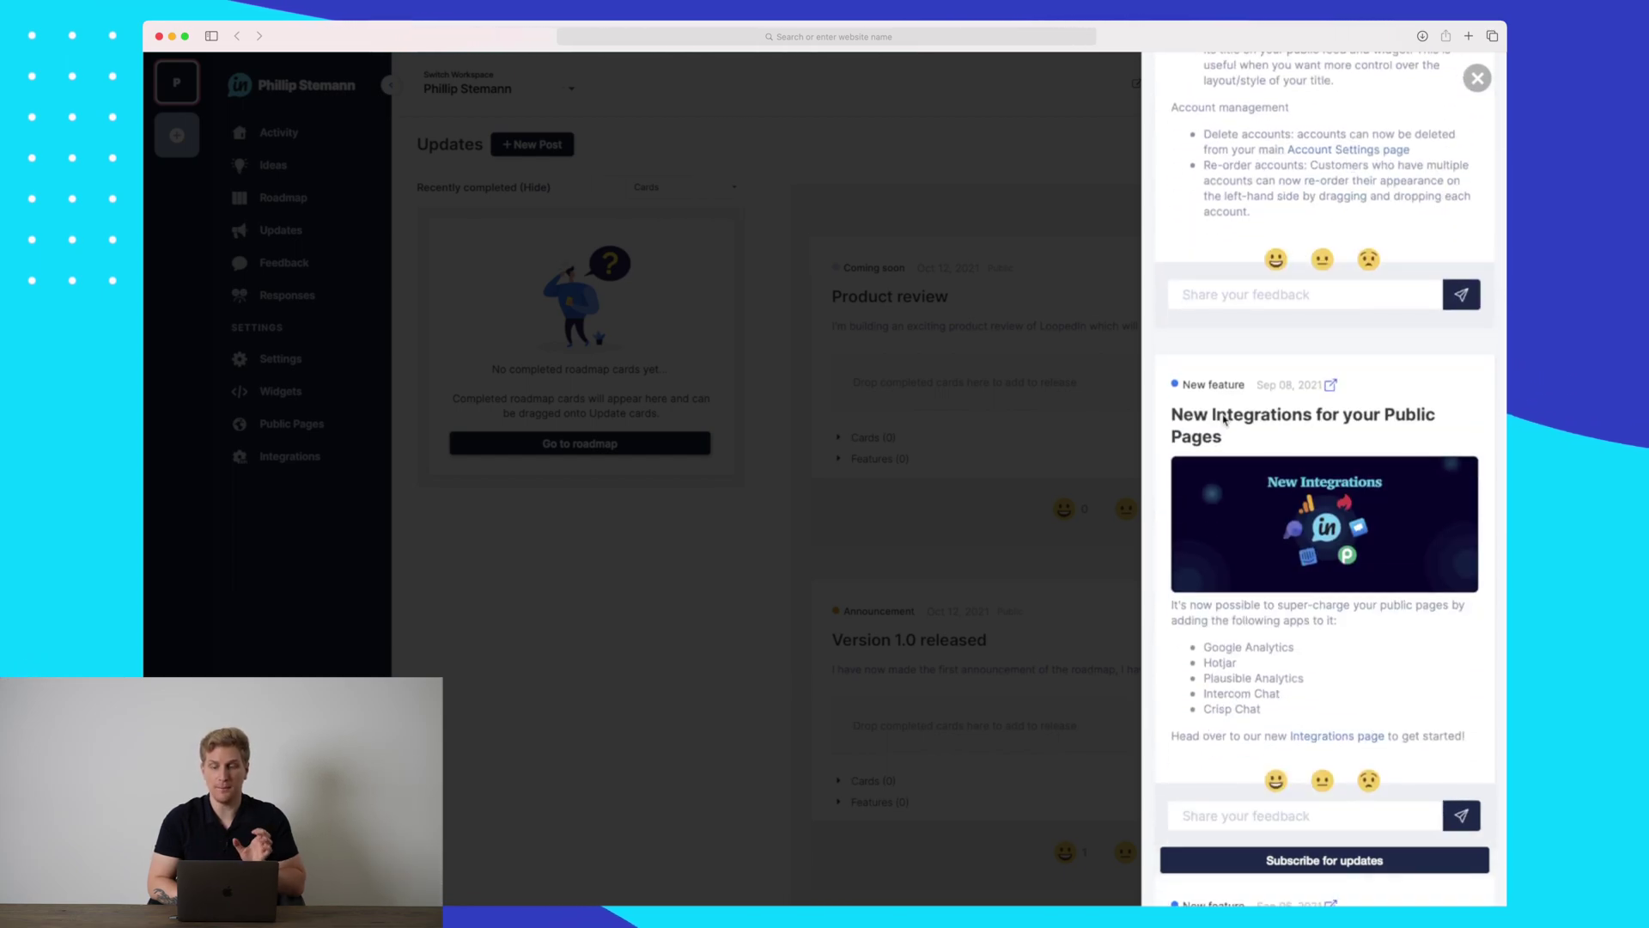
scroll(1223, 420, "down", 5)
scroll(1223, 420, "up", 3)
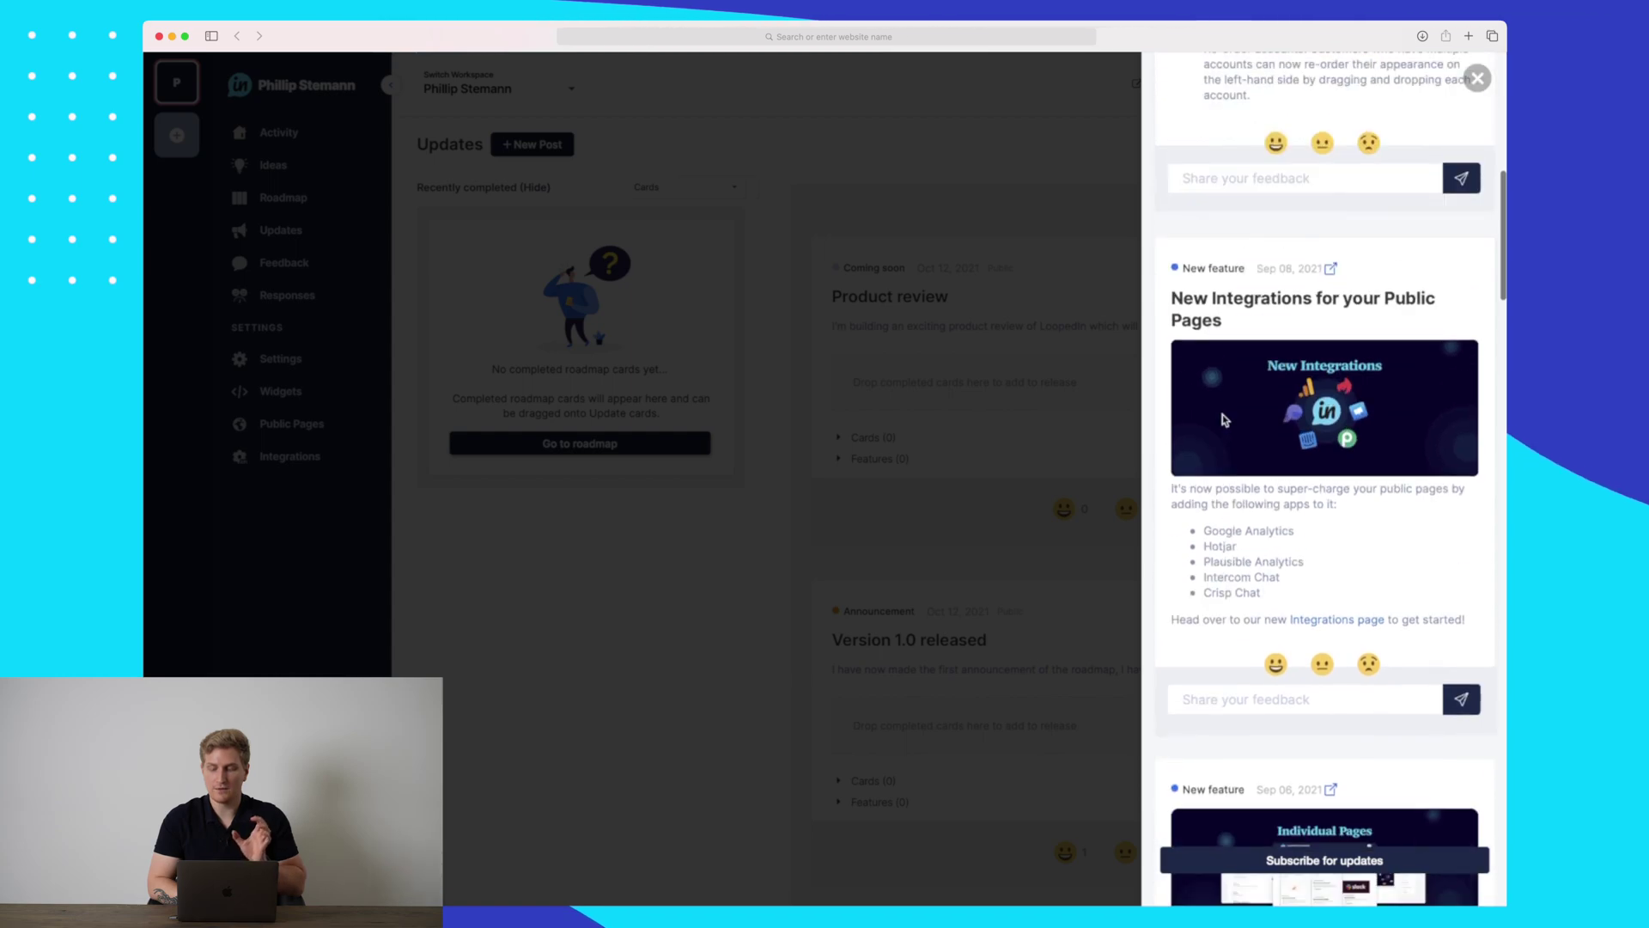
scroll(1223, 420, "up", 8)
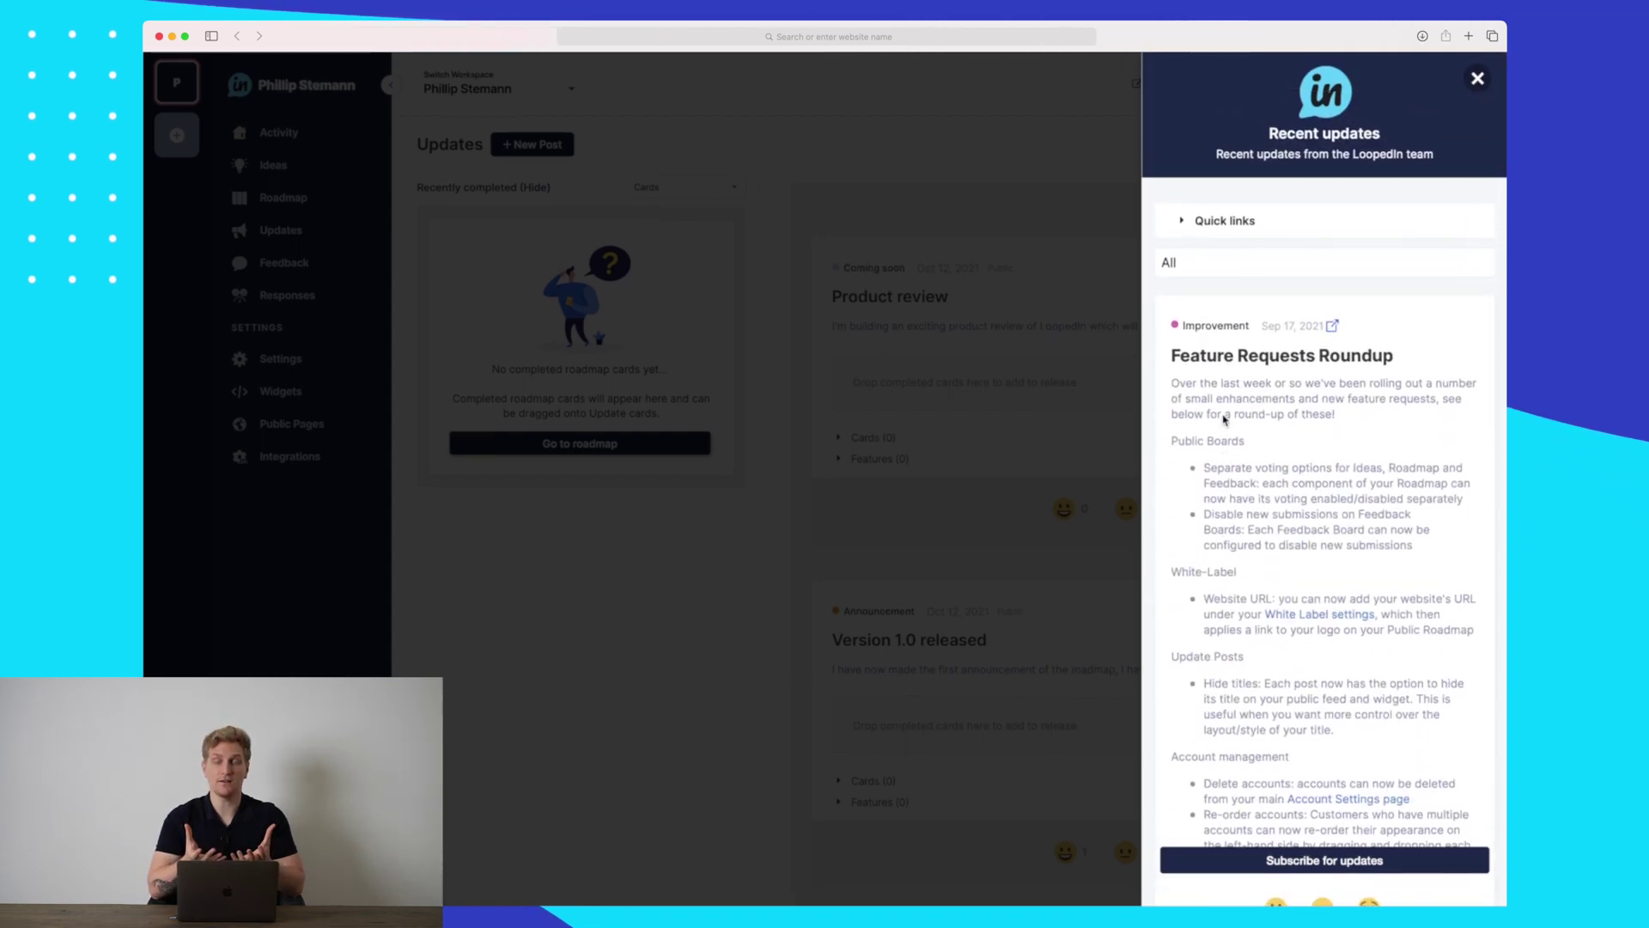
left_click(912, 429)
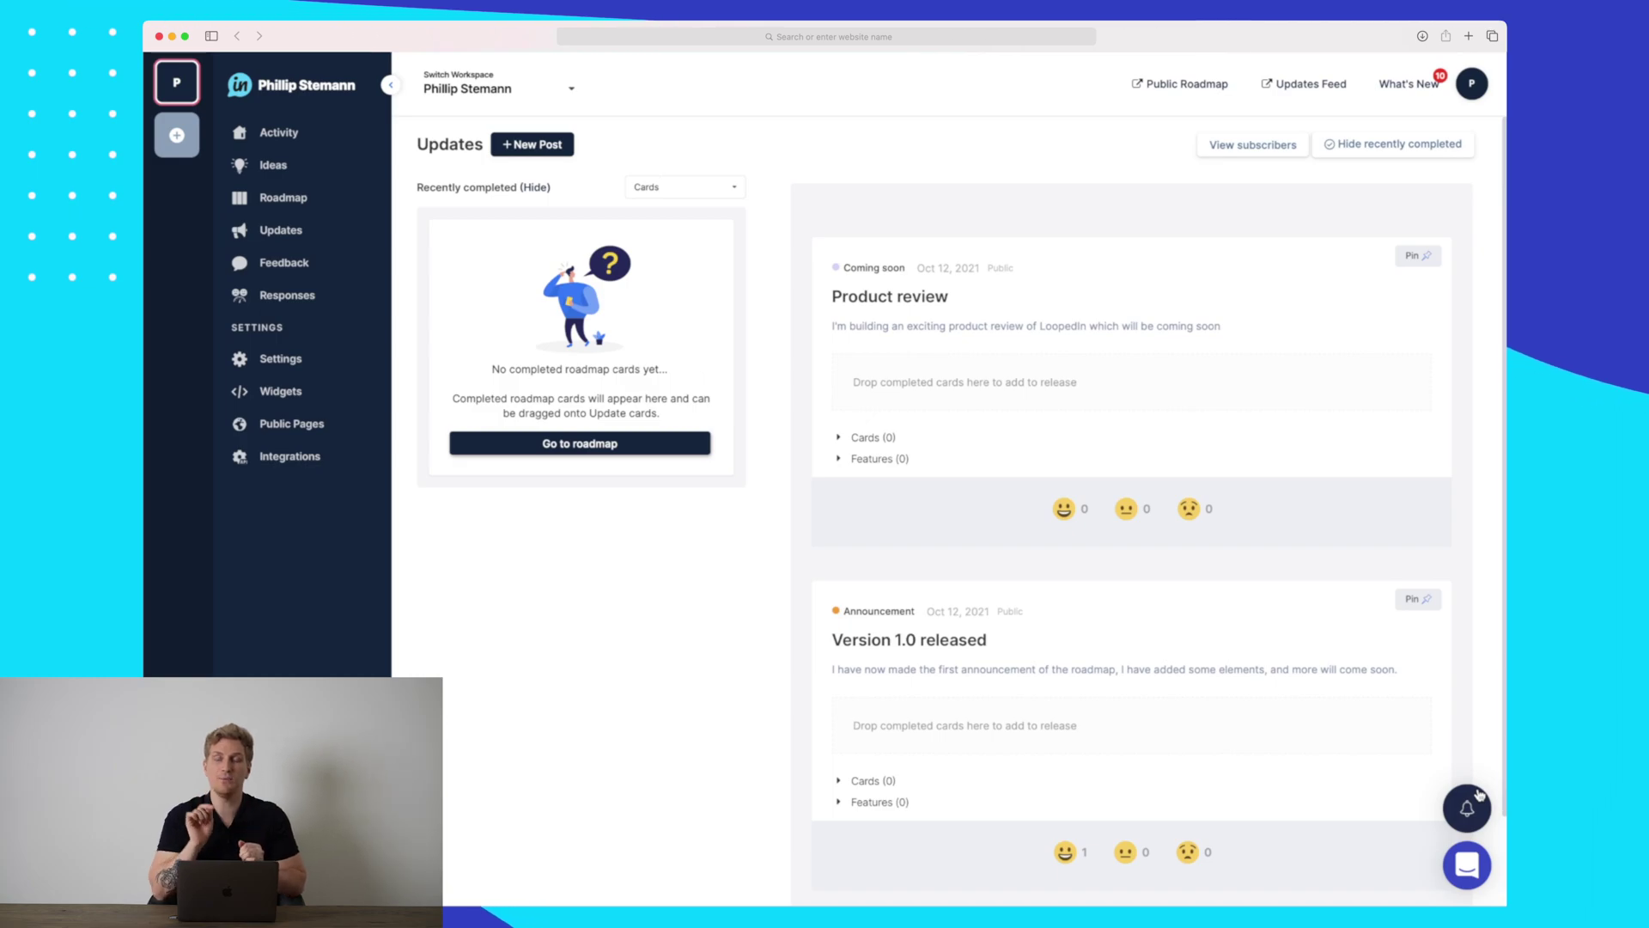
Step: Go to the Feedback board and open the Active Campaign request (category New, 1 vote)
left_click(276, 266)
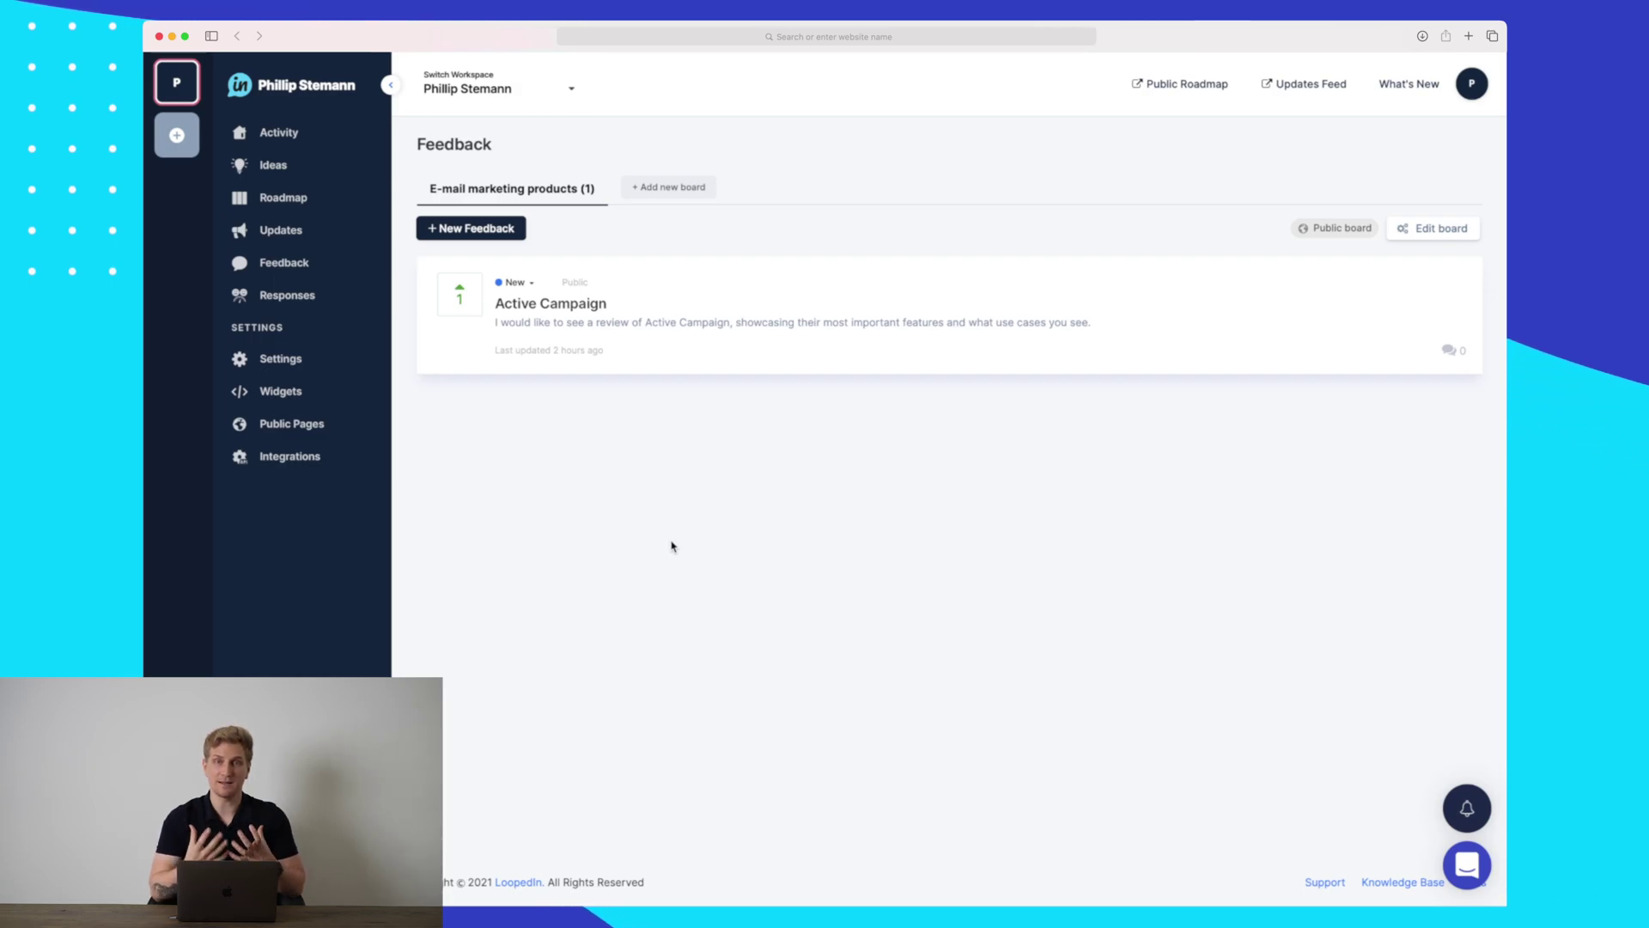
left_click(572, 330)
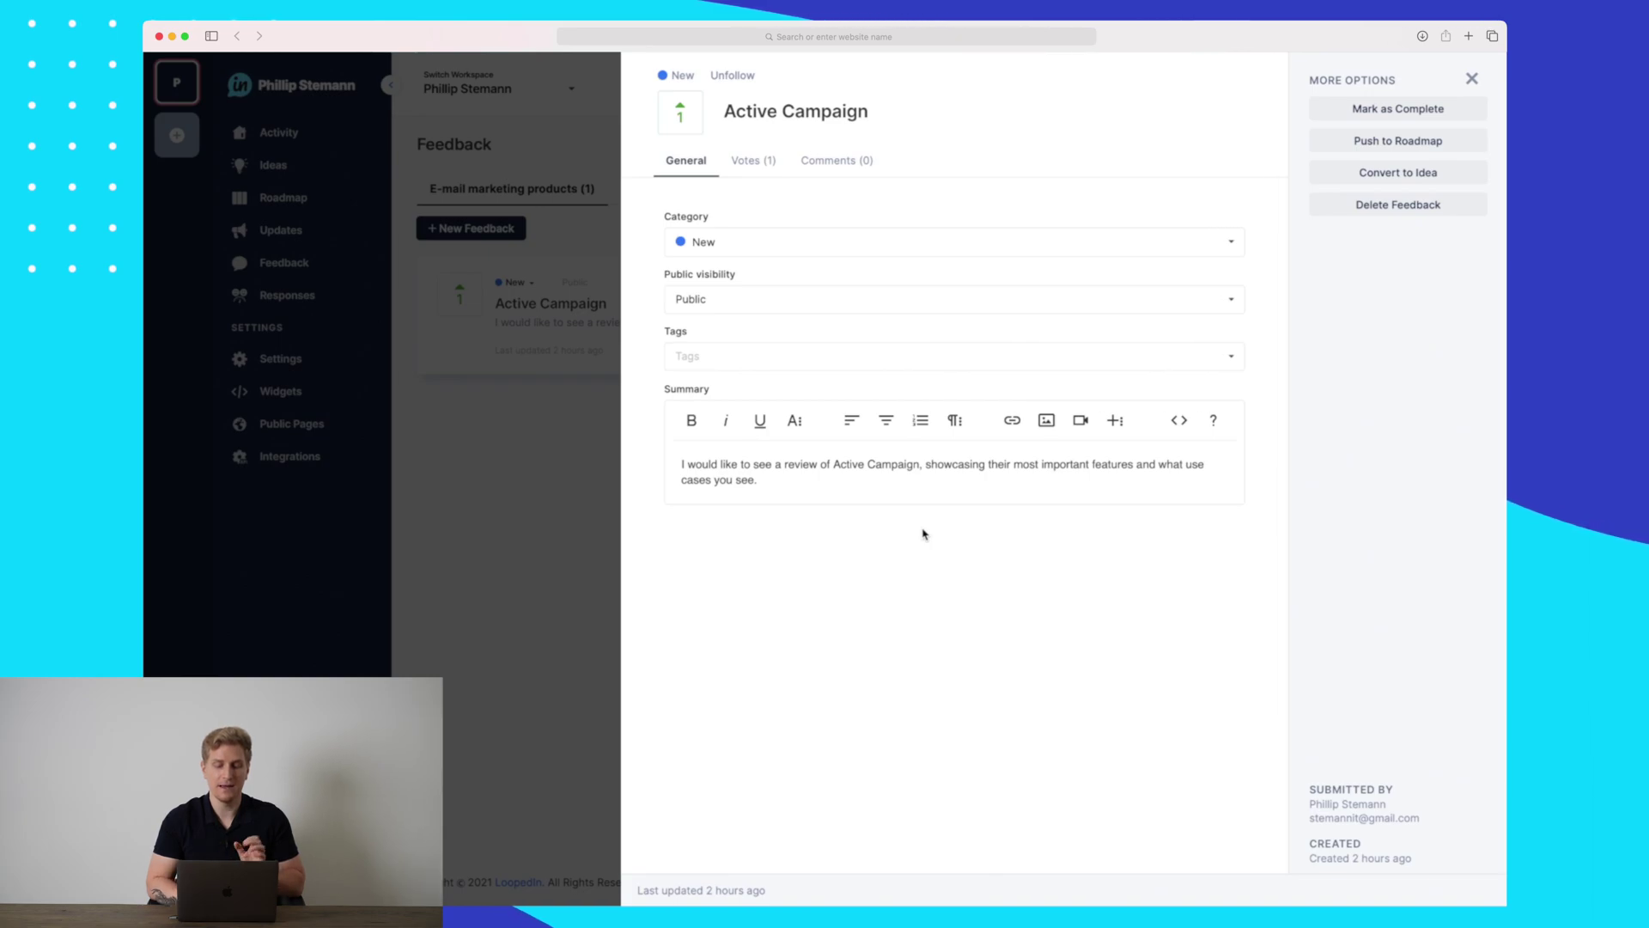
Step: Check the Category dropdown options and dismiss the list without changing the category
left_click(757, 244)
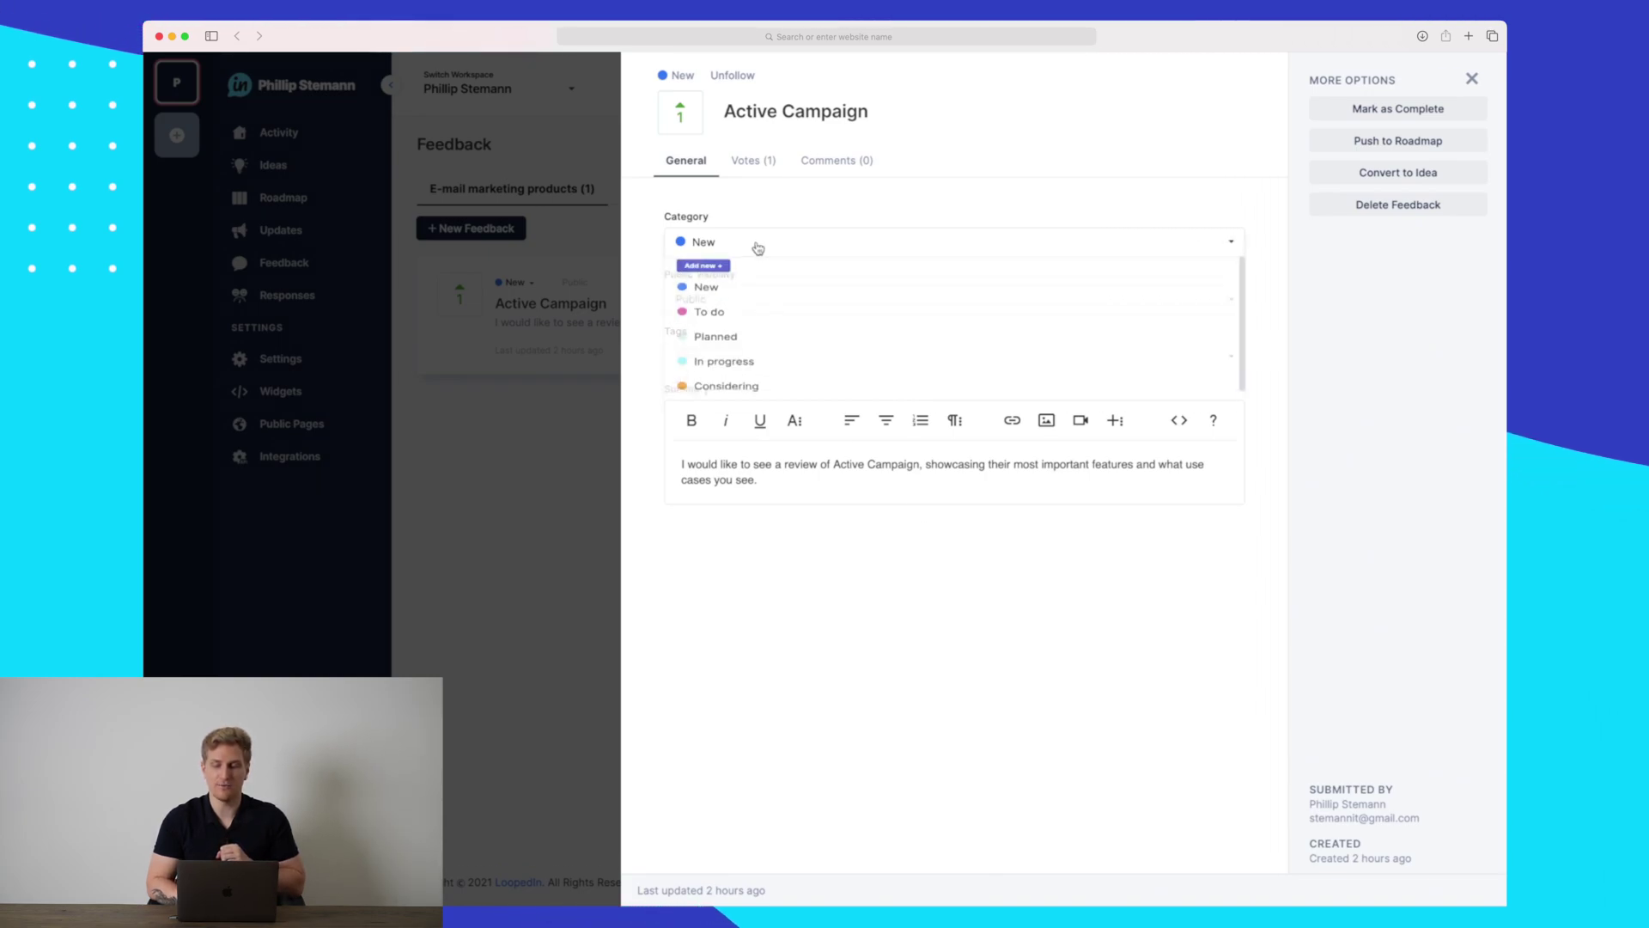
left_click(979, 610)
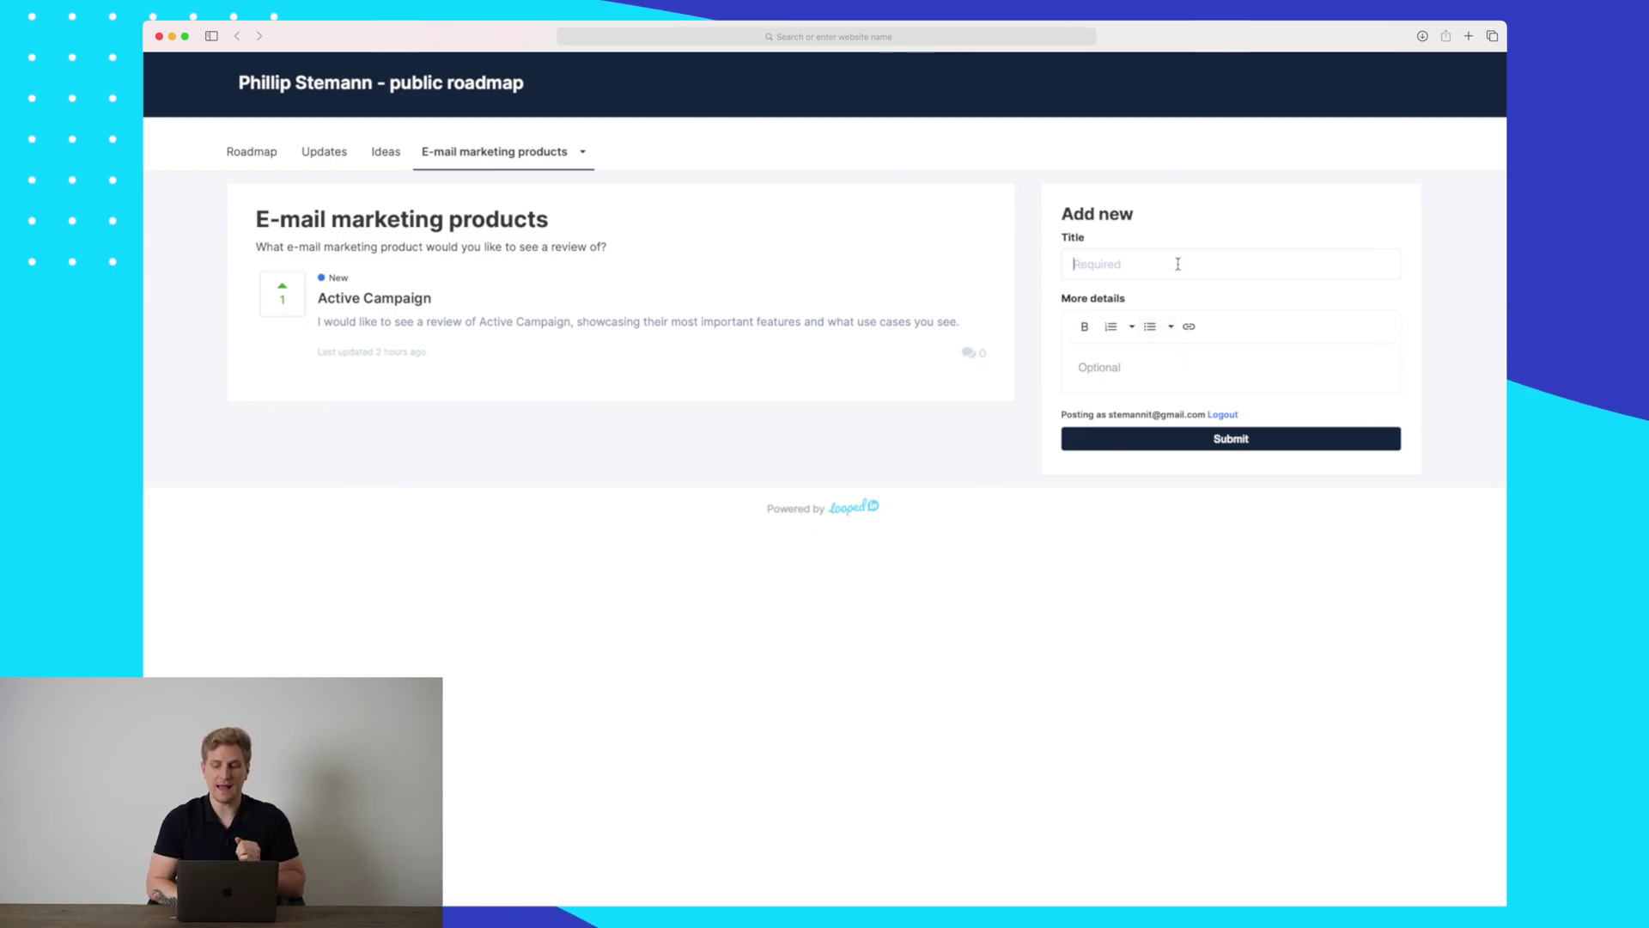
Step: Click into the Add new suggestion form on the public E-mail marketing products board
left_click(1170, 370)
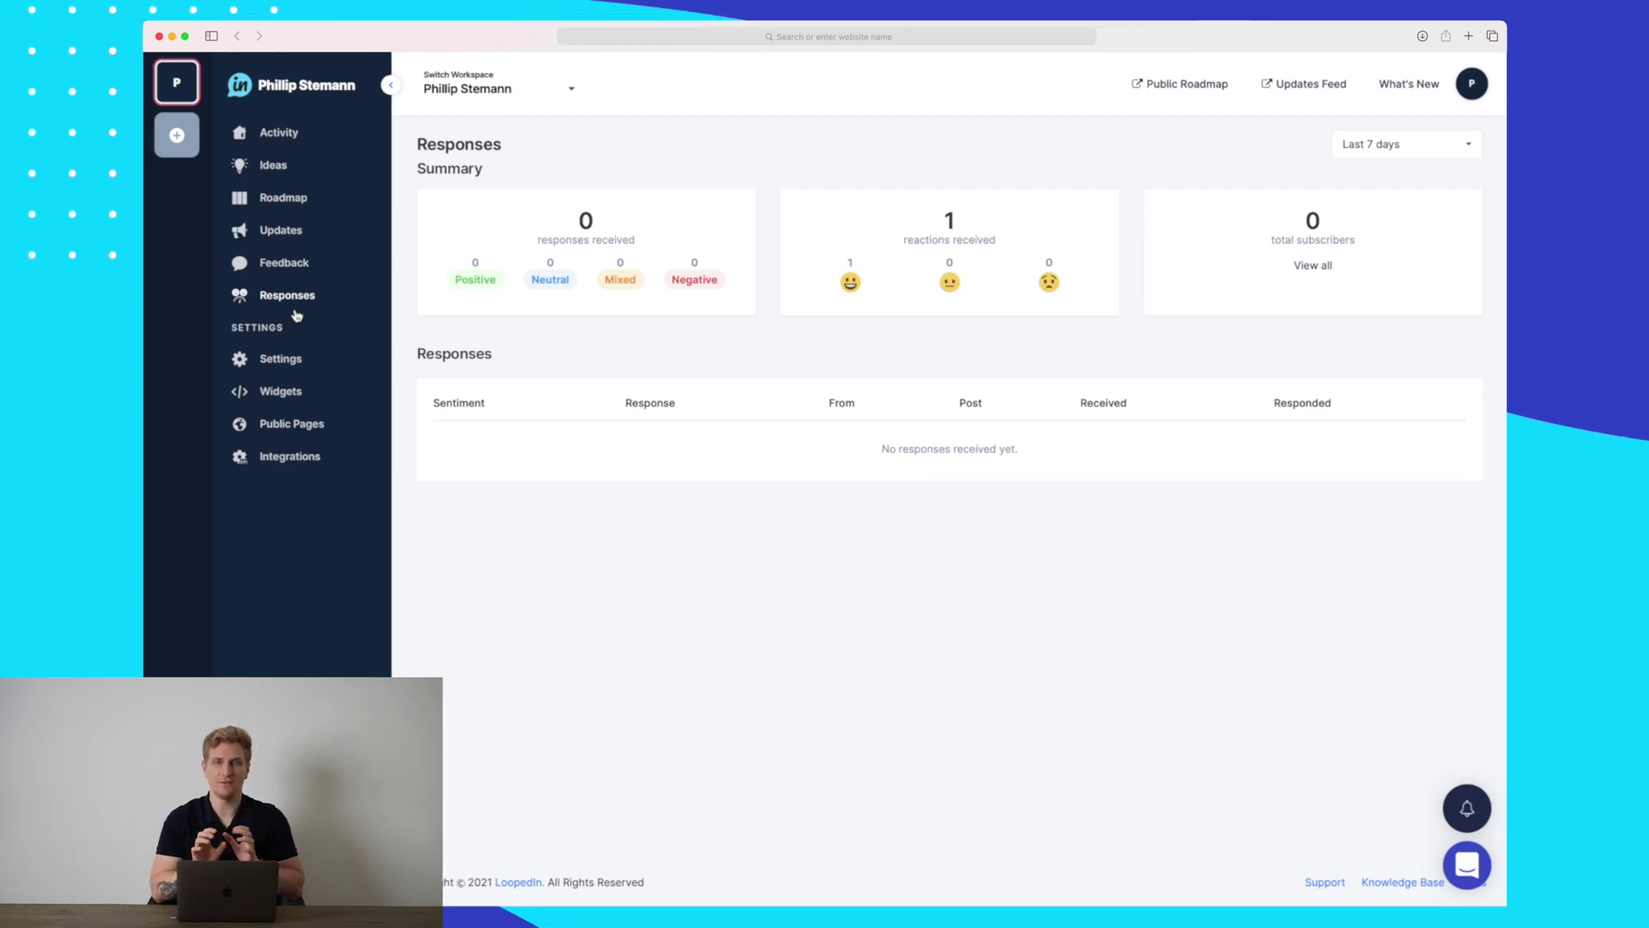
Step: Go to Settings to show the logo, favicon and account details sections
left_click(289, 360)
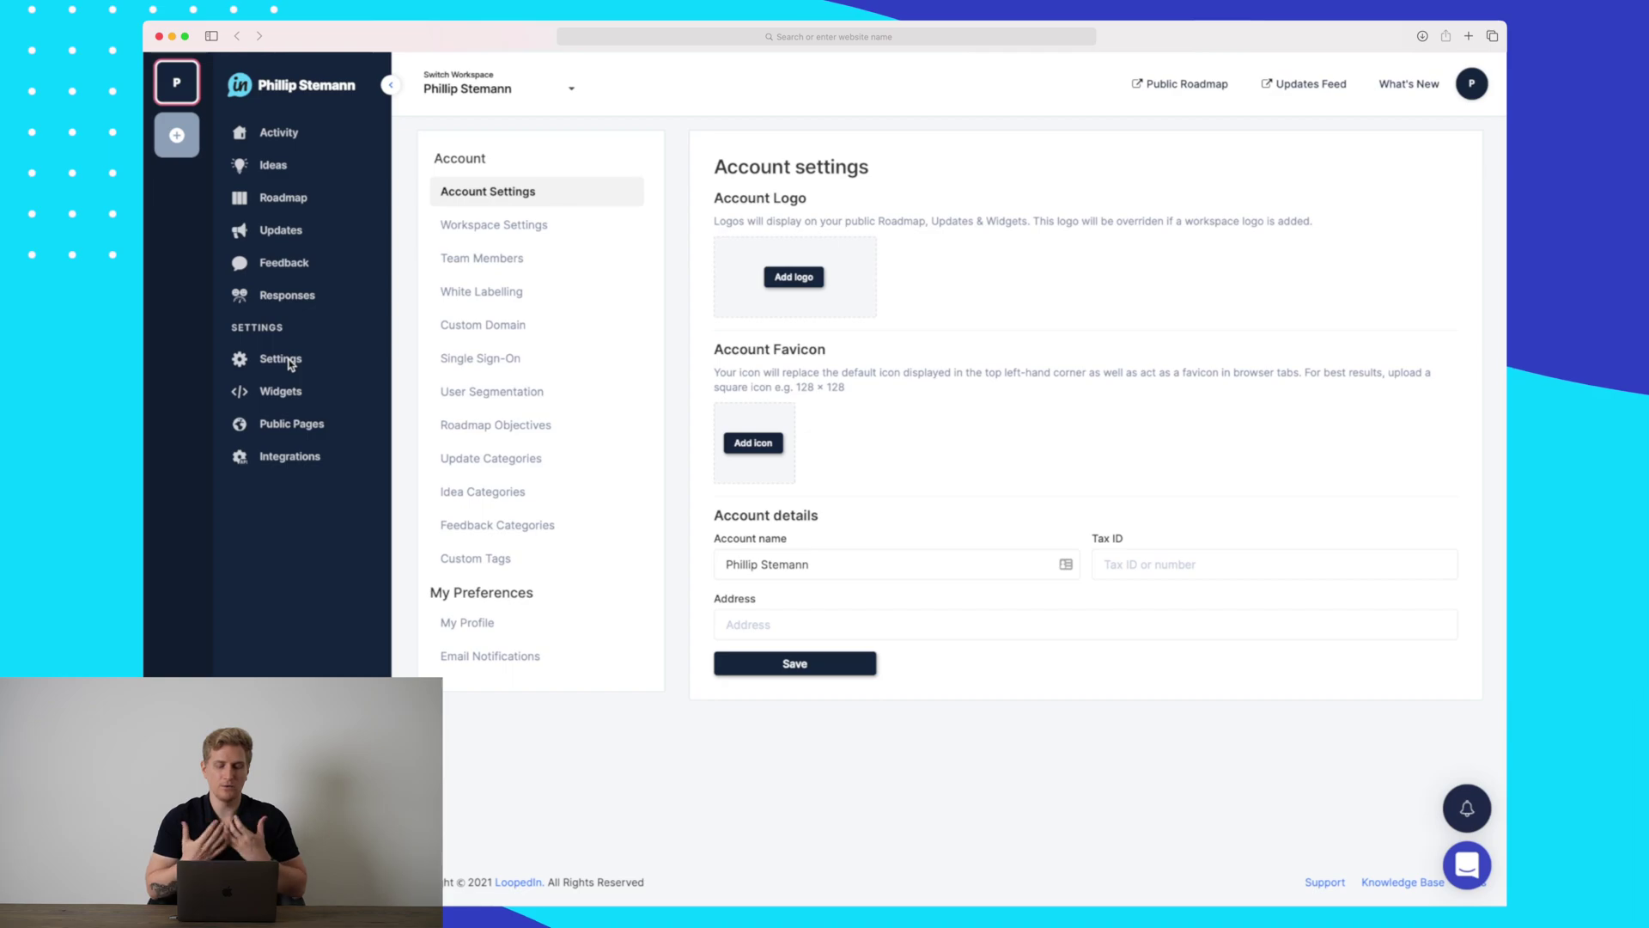
Step: Review Roadmap Objectives, Update, Idea and Feedback Categories, then go to Widgets settings
left_click(508, 431)
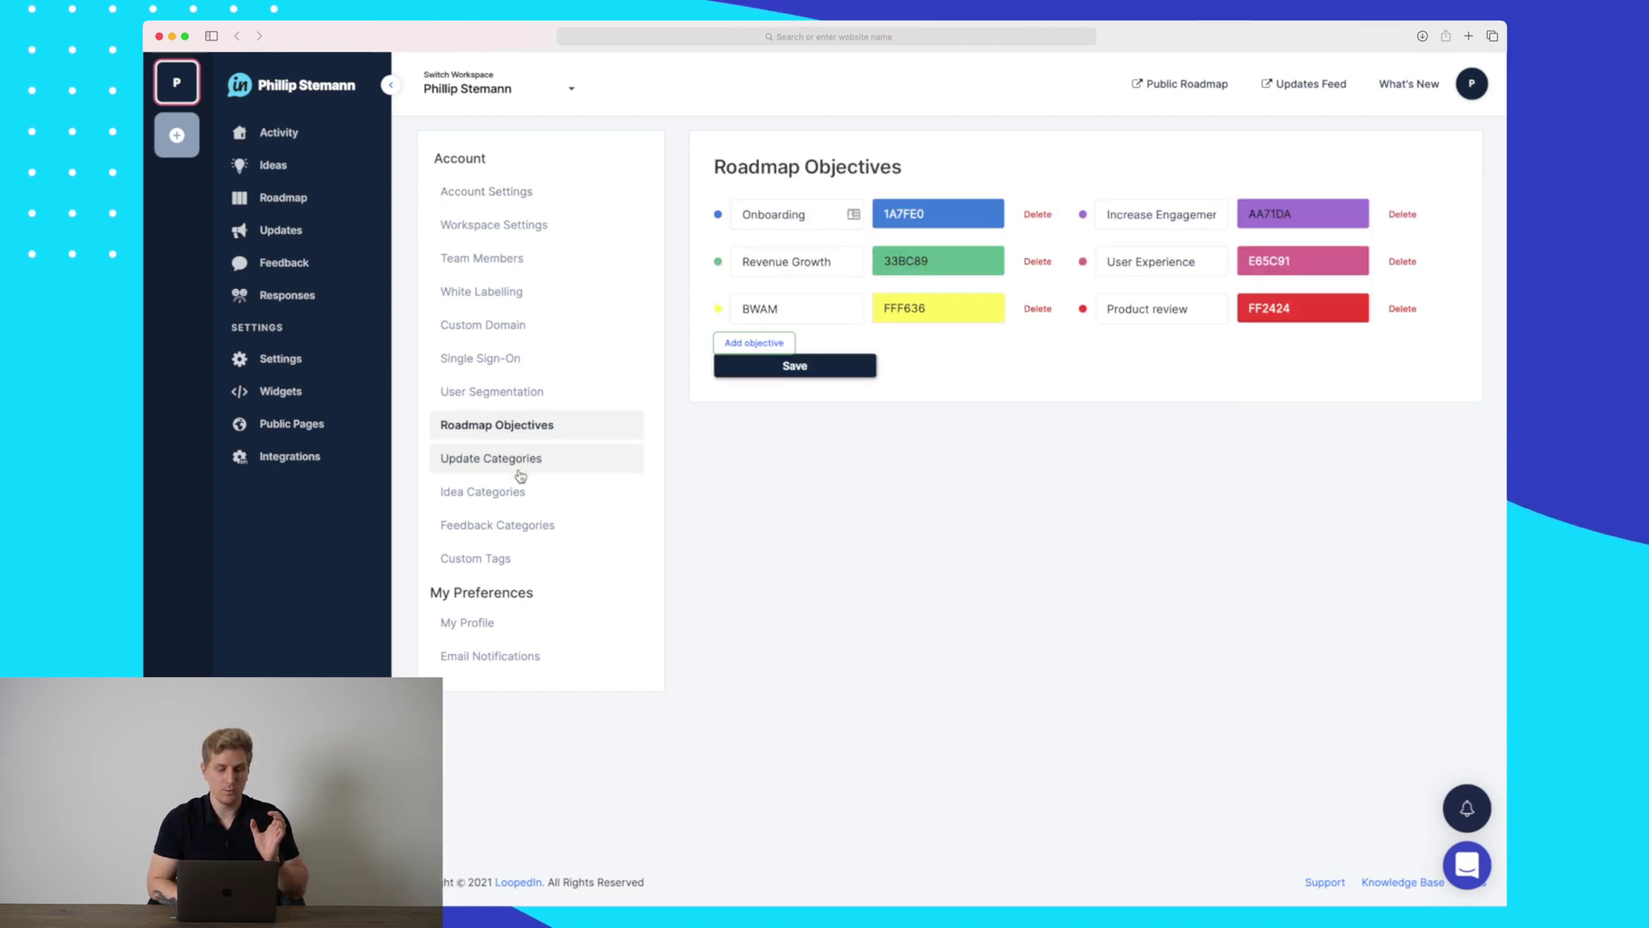
left_click(510, 462)
left_click(510, 495)
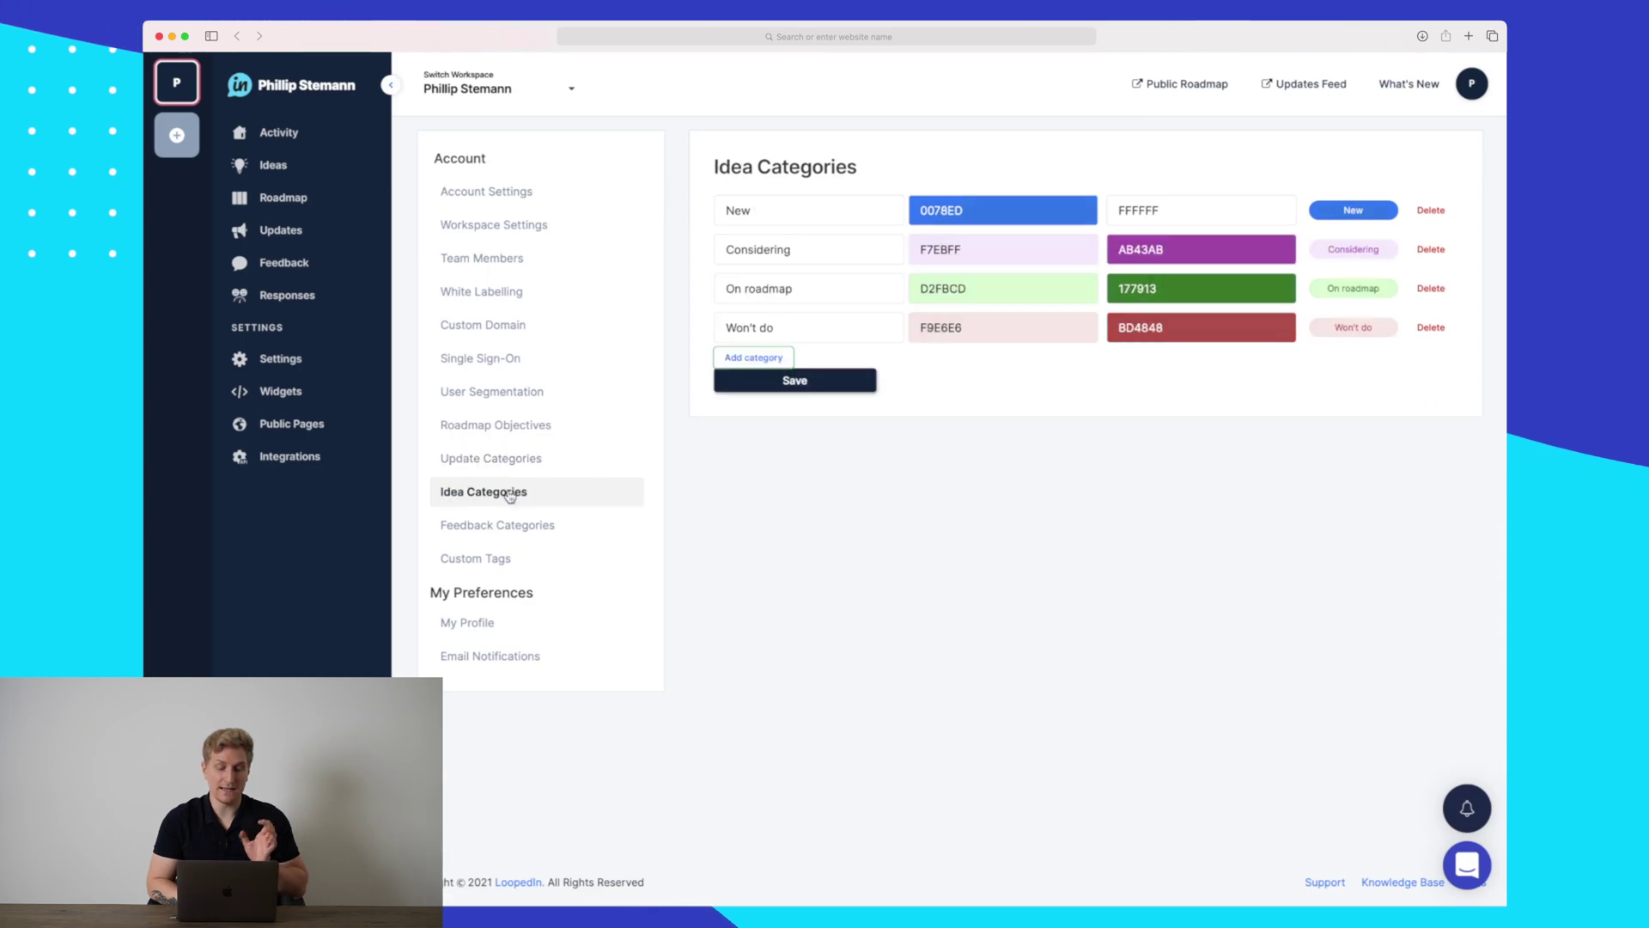
left_click(523, 529)
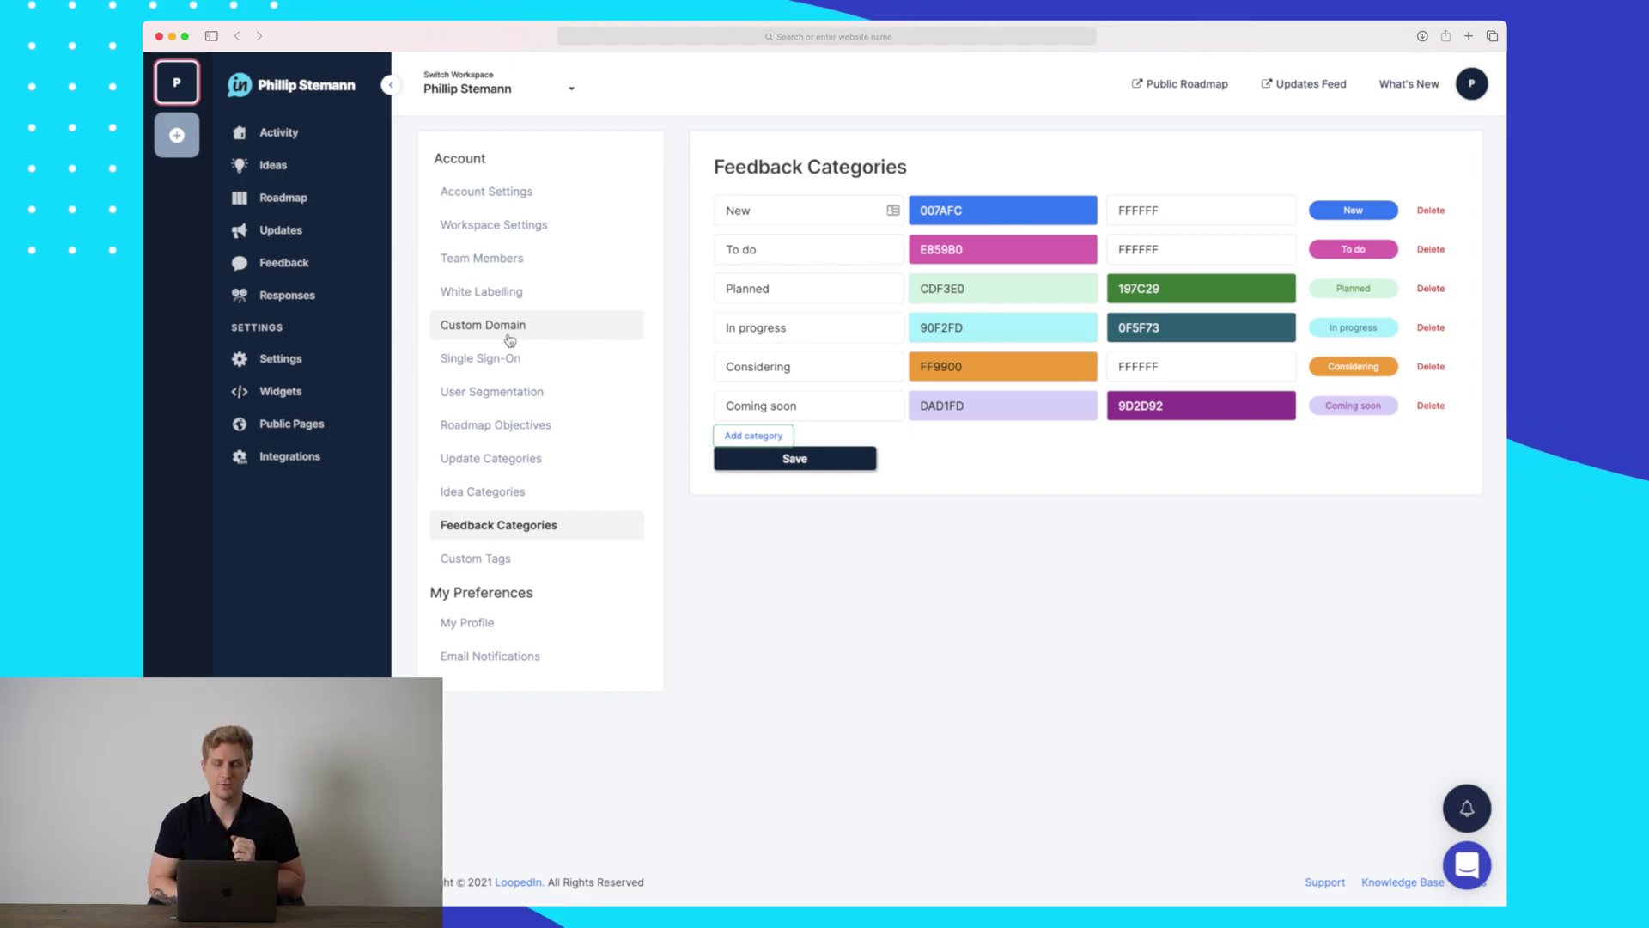
left_click(287, 393)
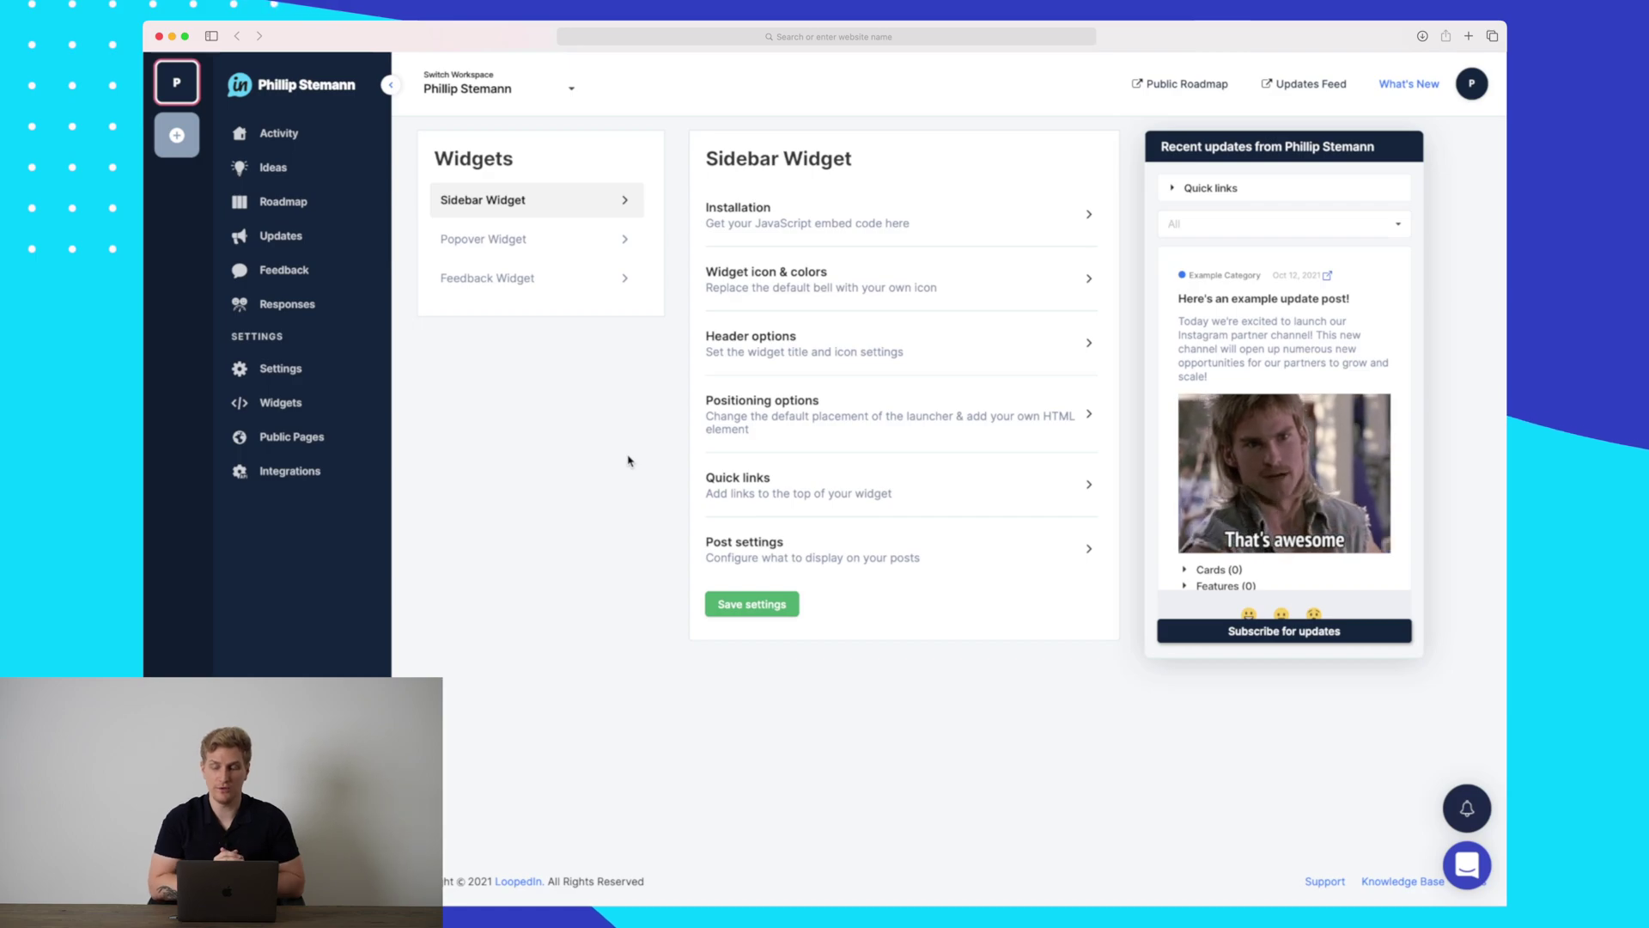
Step: Inspect the Sidebar Widget's Widget icon & colors and Header options sections
left_click(981, 277)
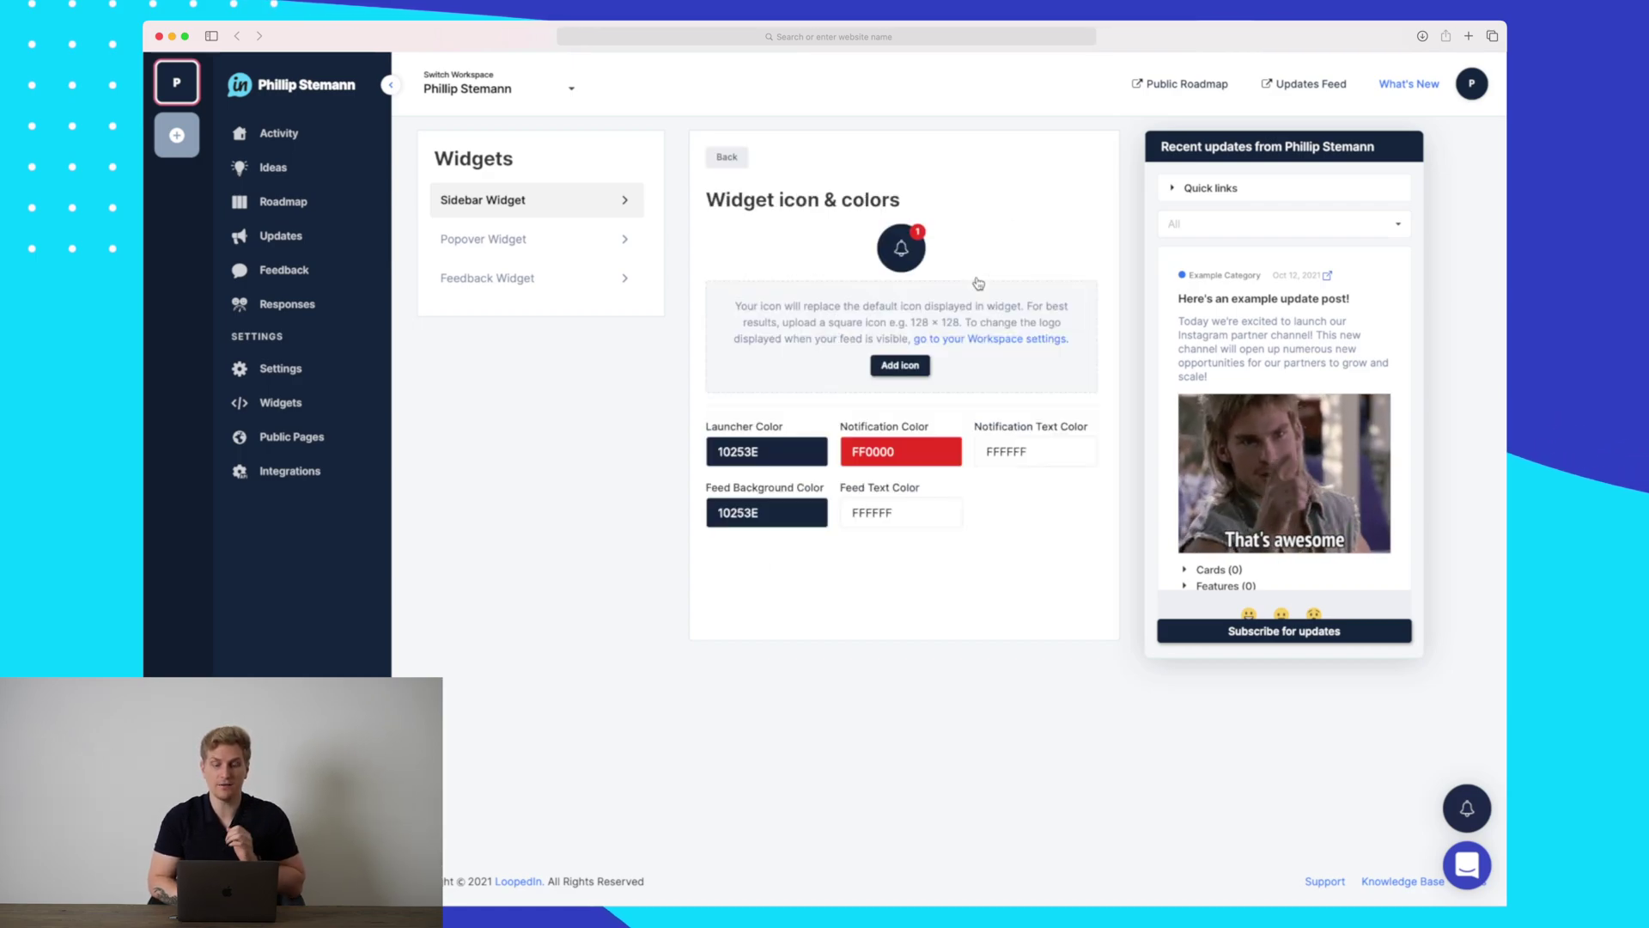
left_click(728, 159)
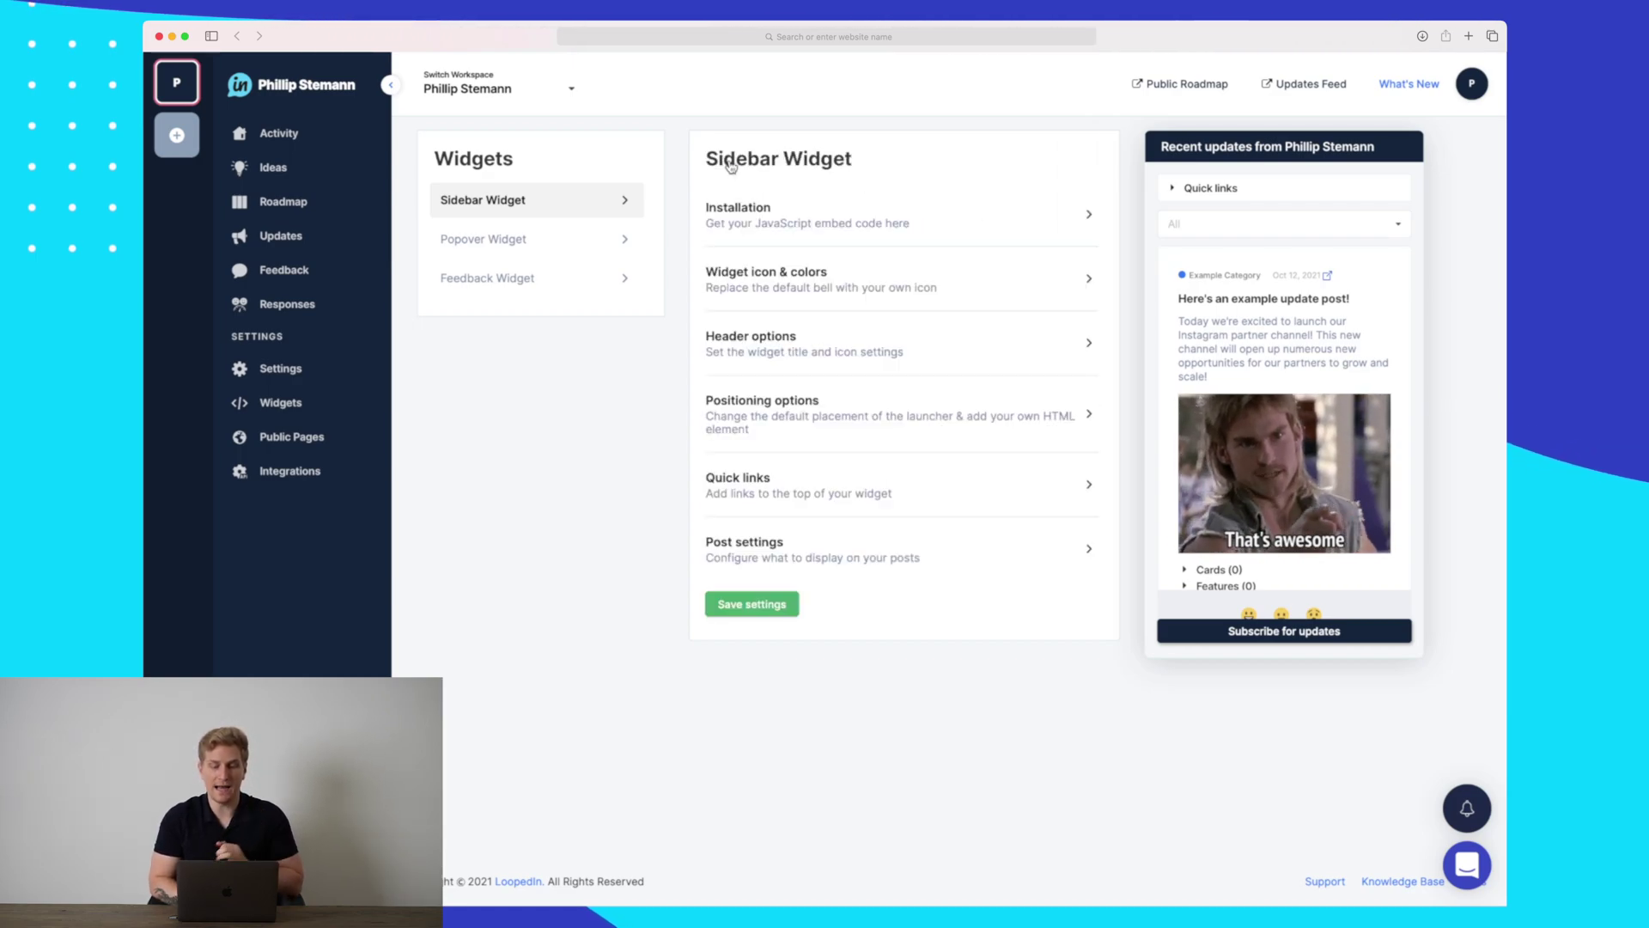
left_click(799, 344)
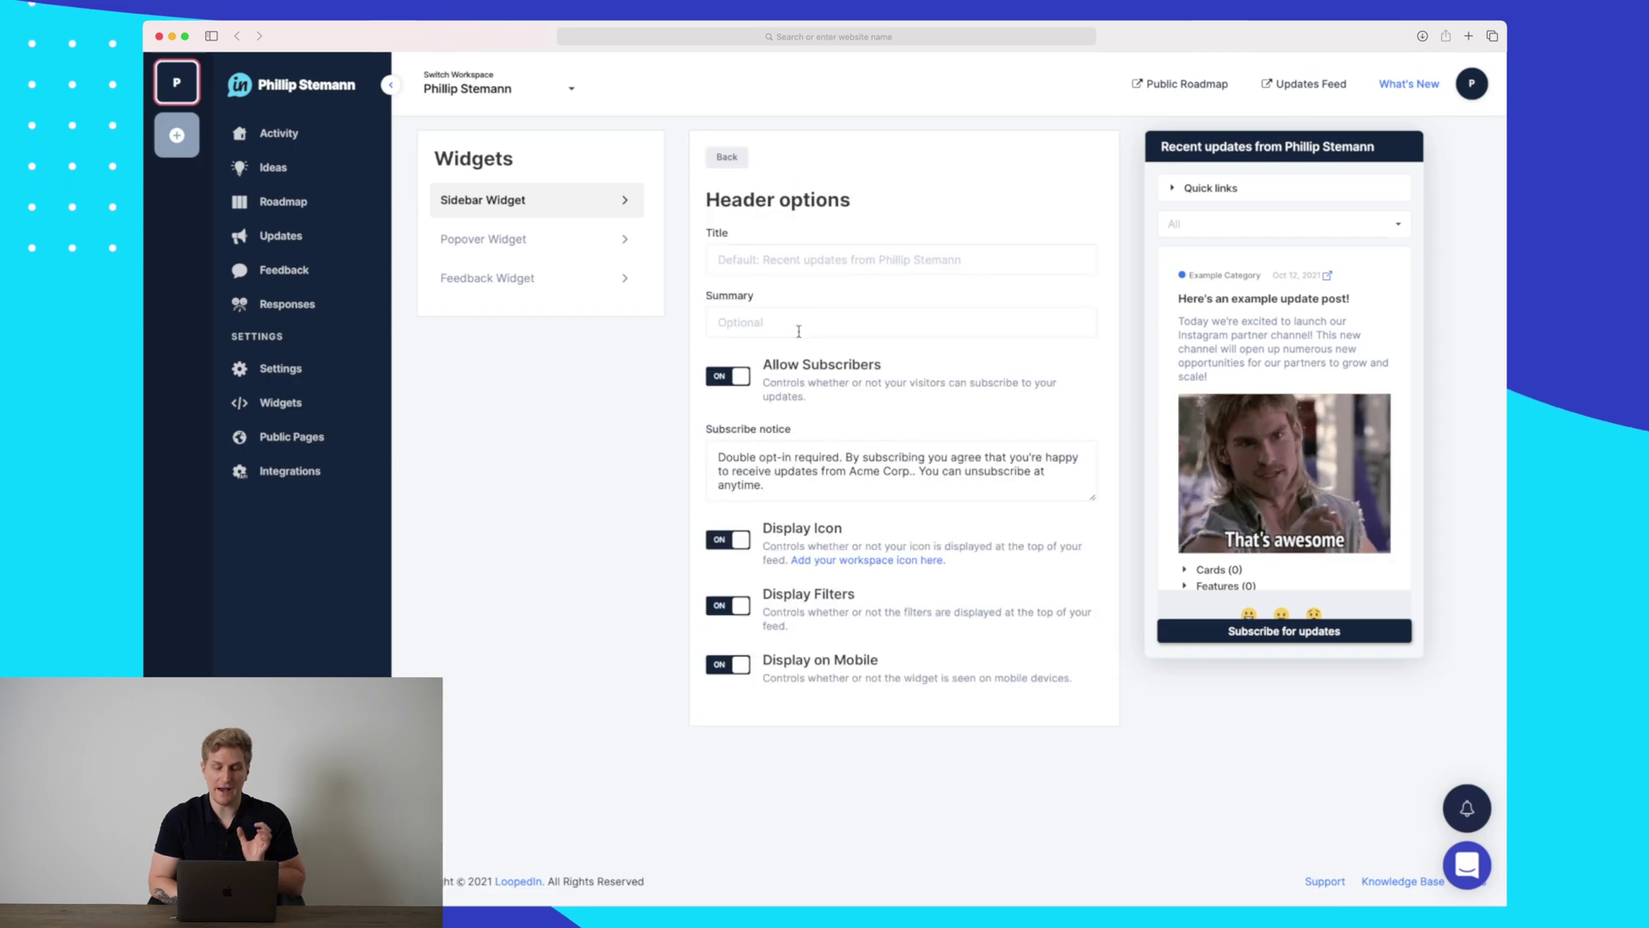
left_click(728, 158)
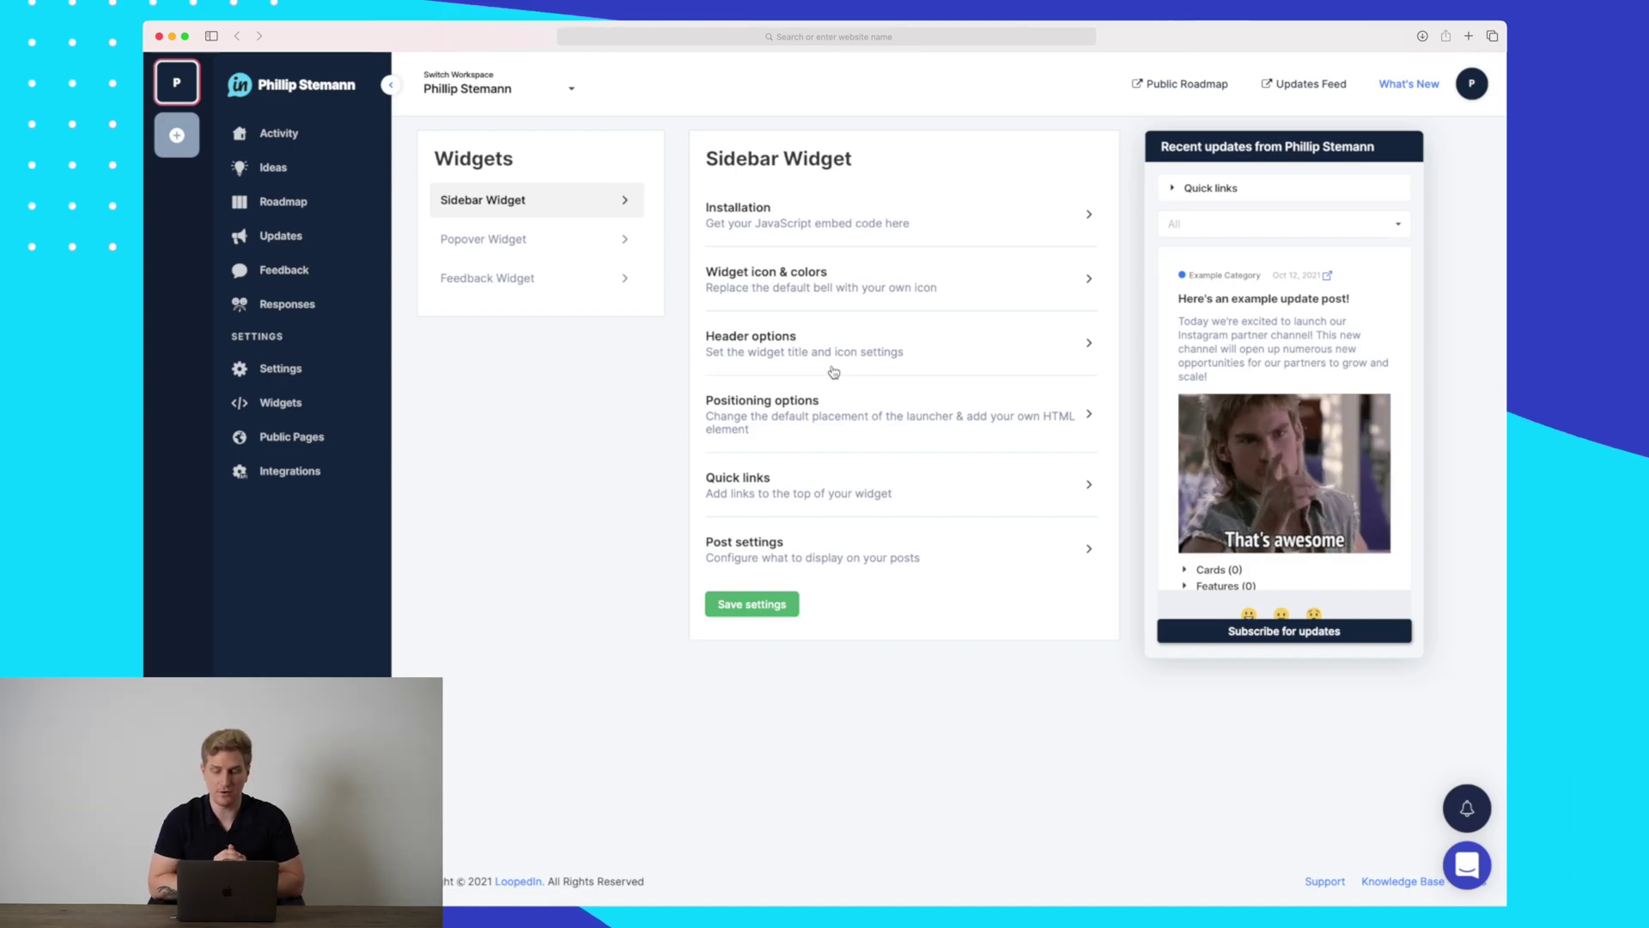
Step: Preview the recent updates sidebar feed, then switch to the Popover Widget settings
left_click(1467, 808)
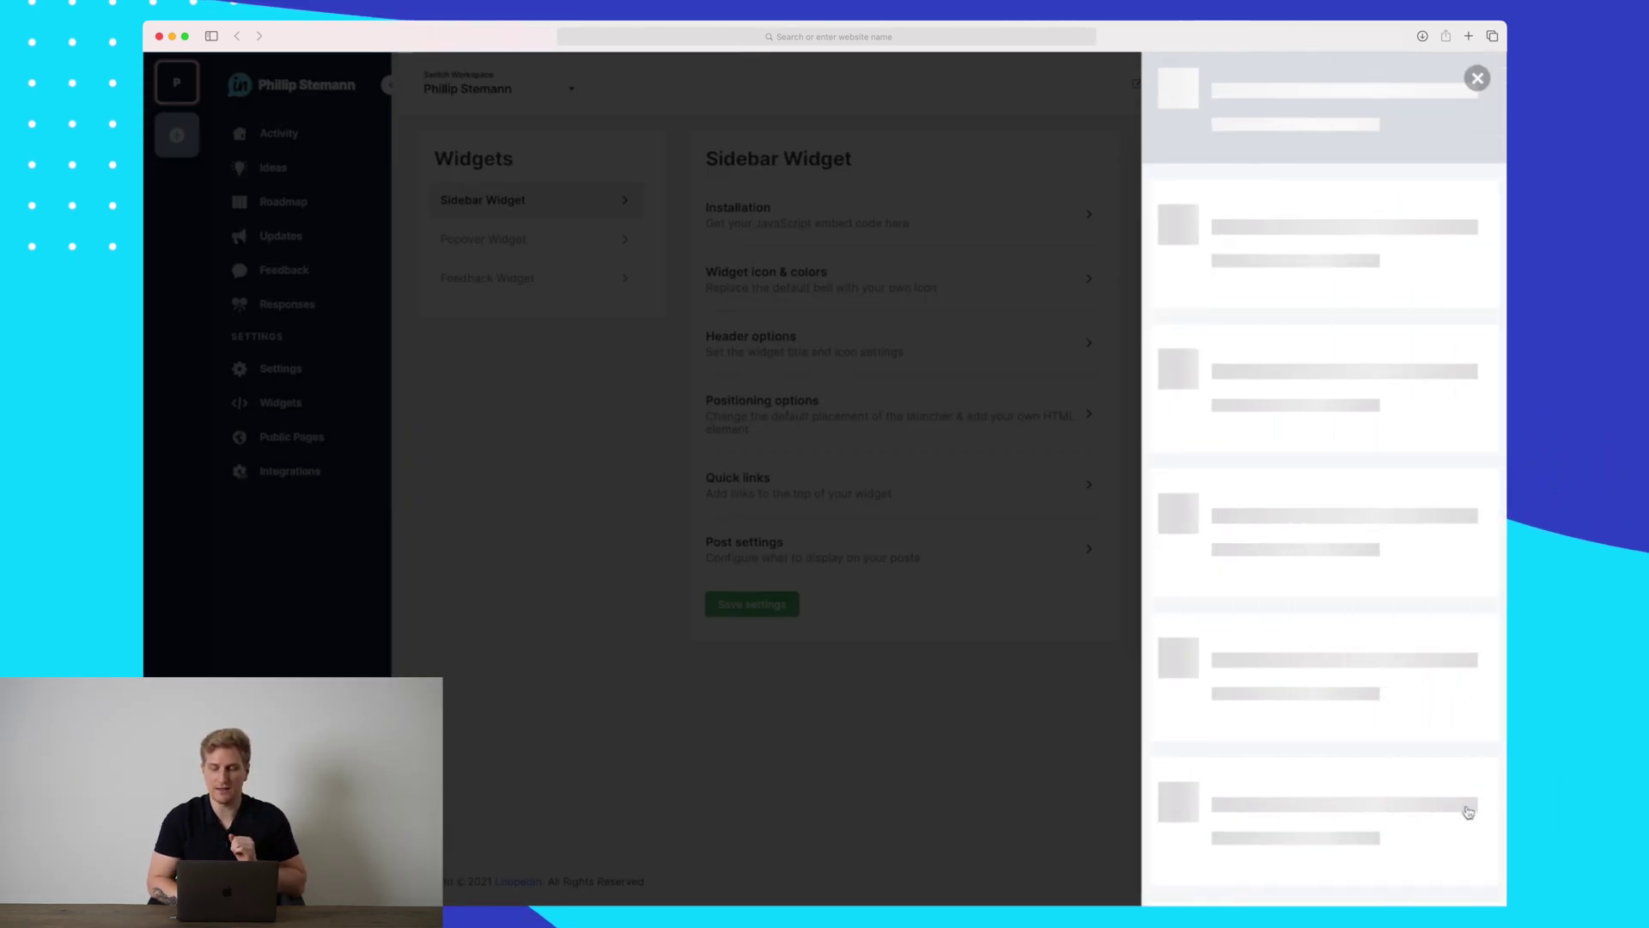
left_click(932, 522)
left_click(530, 248)
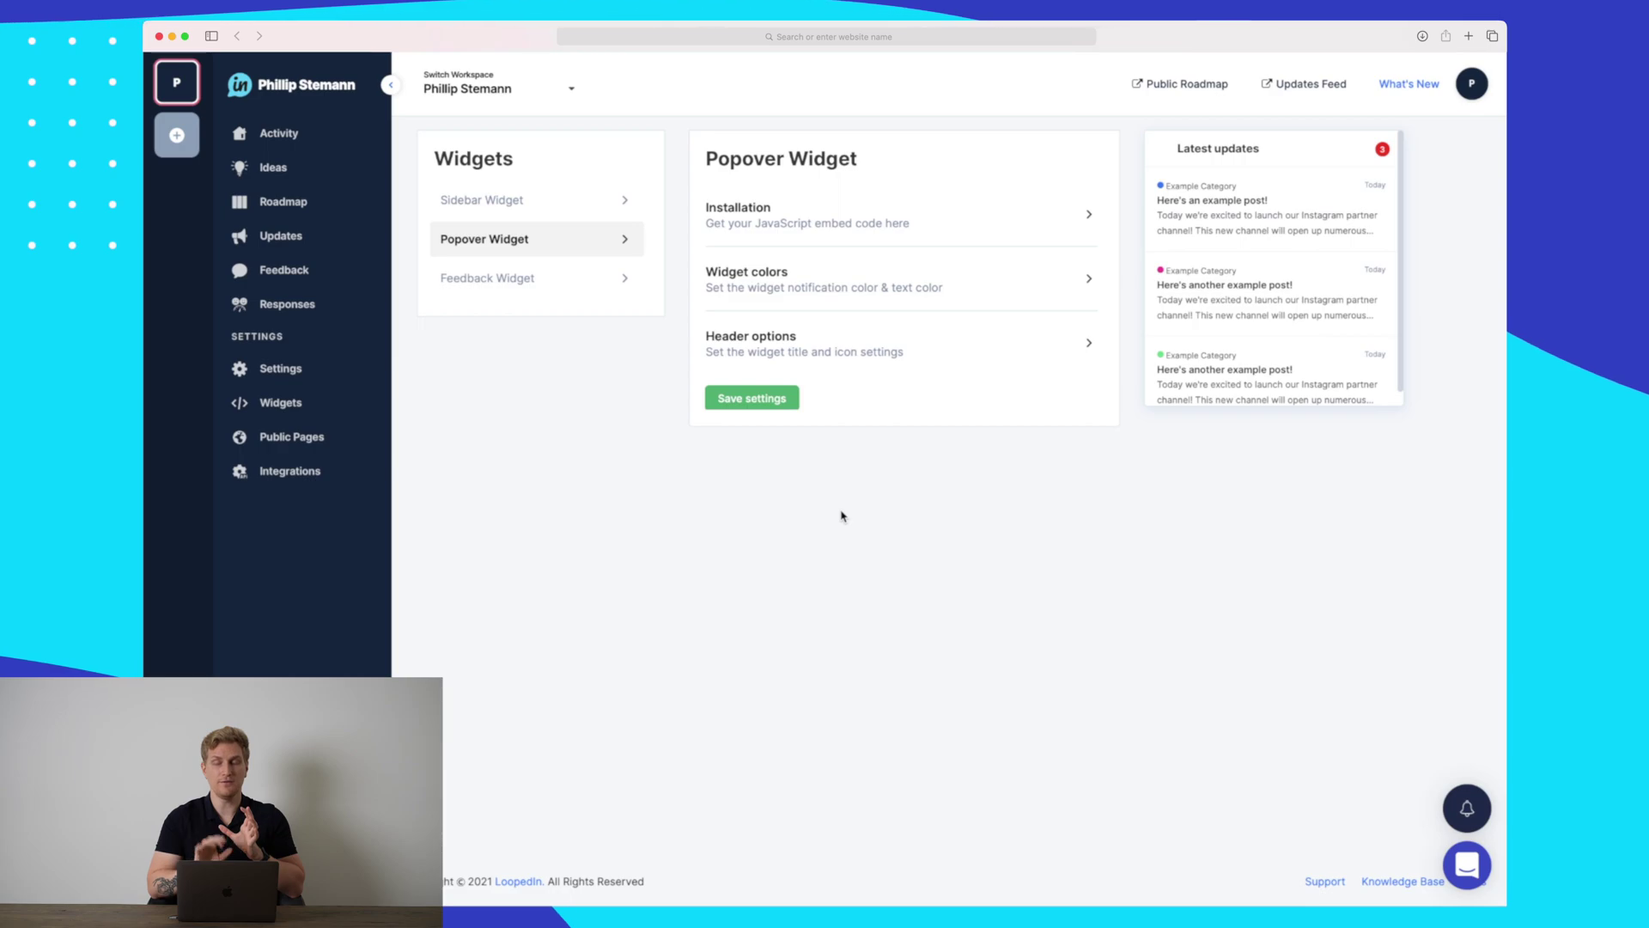
Step: Scroll through the What's New latest updates popover, then show the Feedback Widget page
left_click(1417, 86)
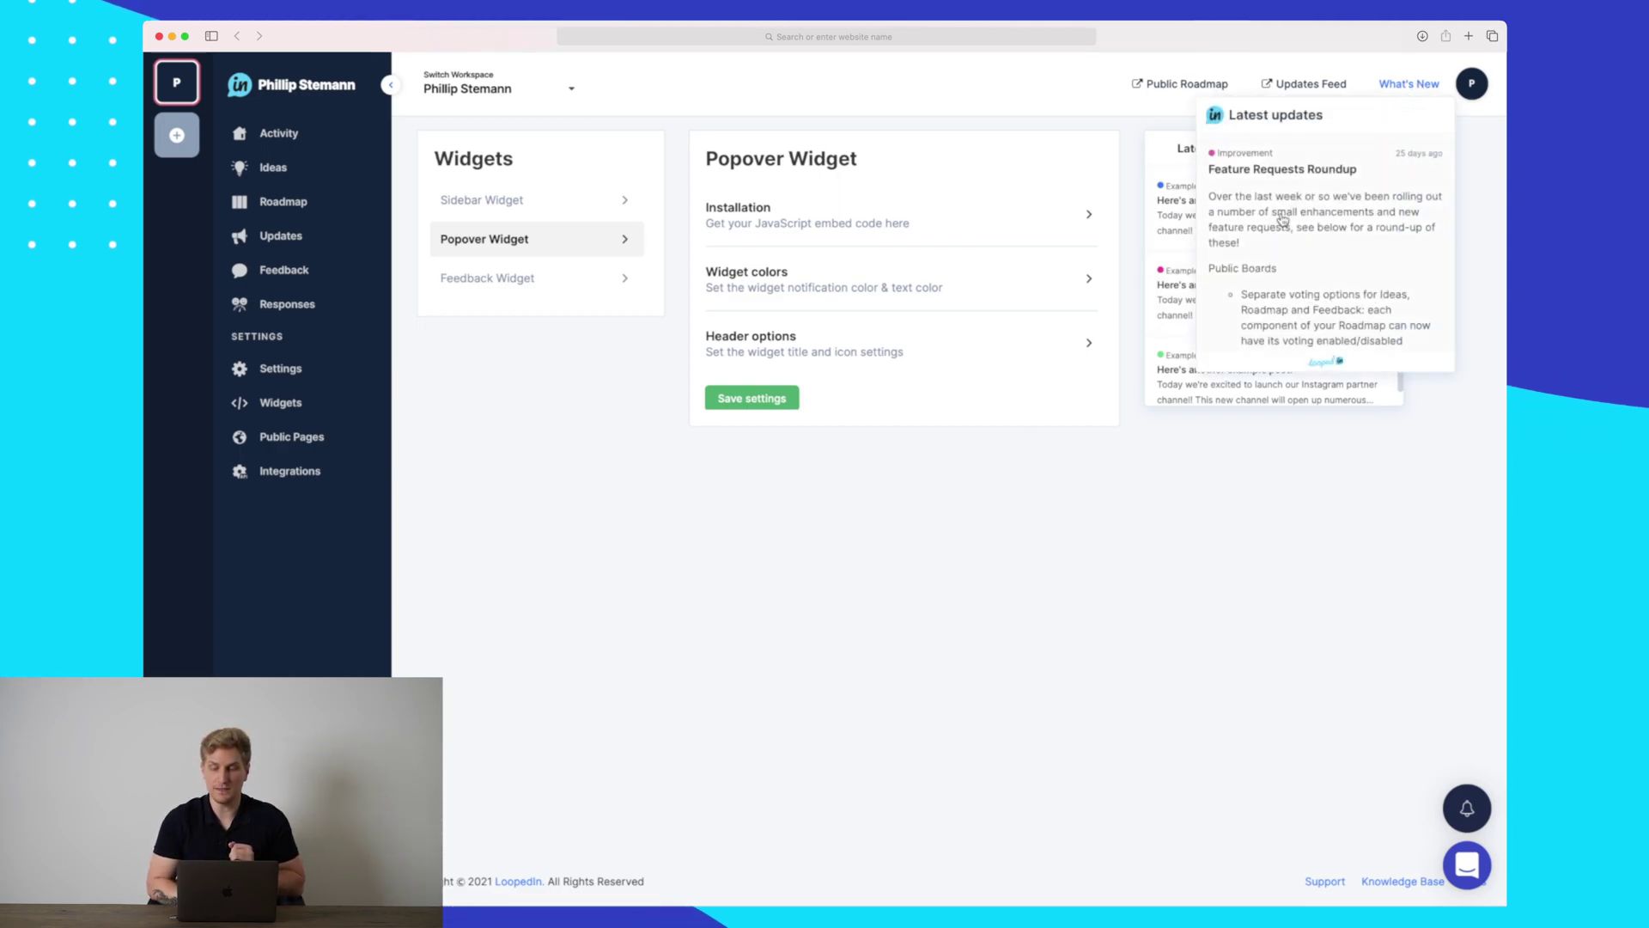
scroll(1282, 220, "down", 3)
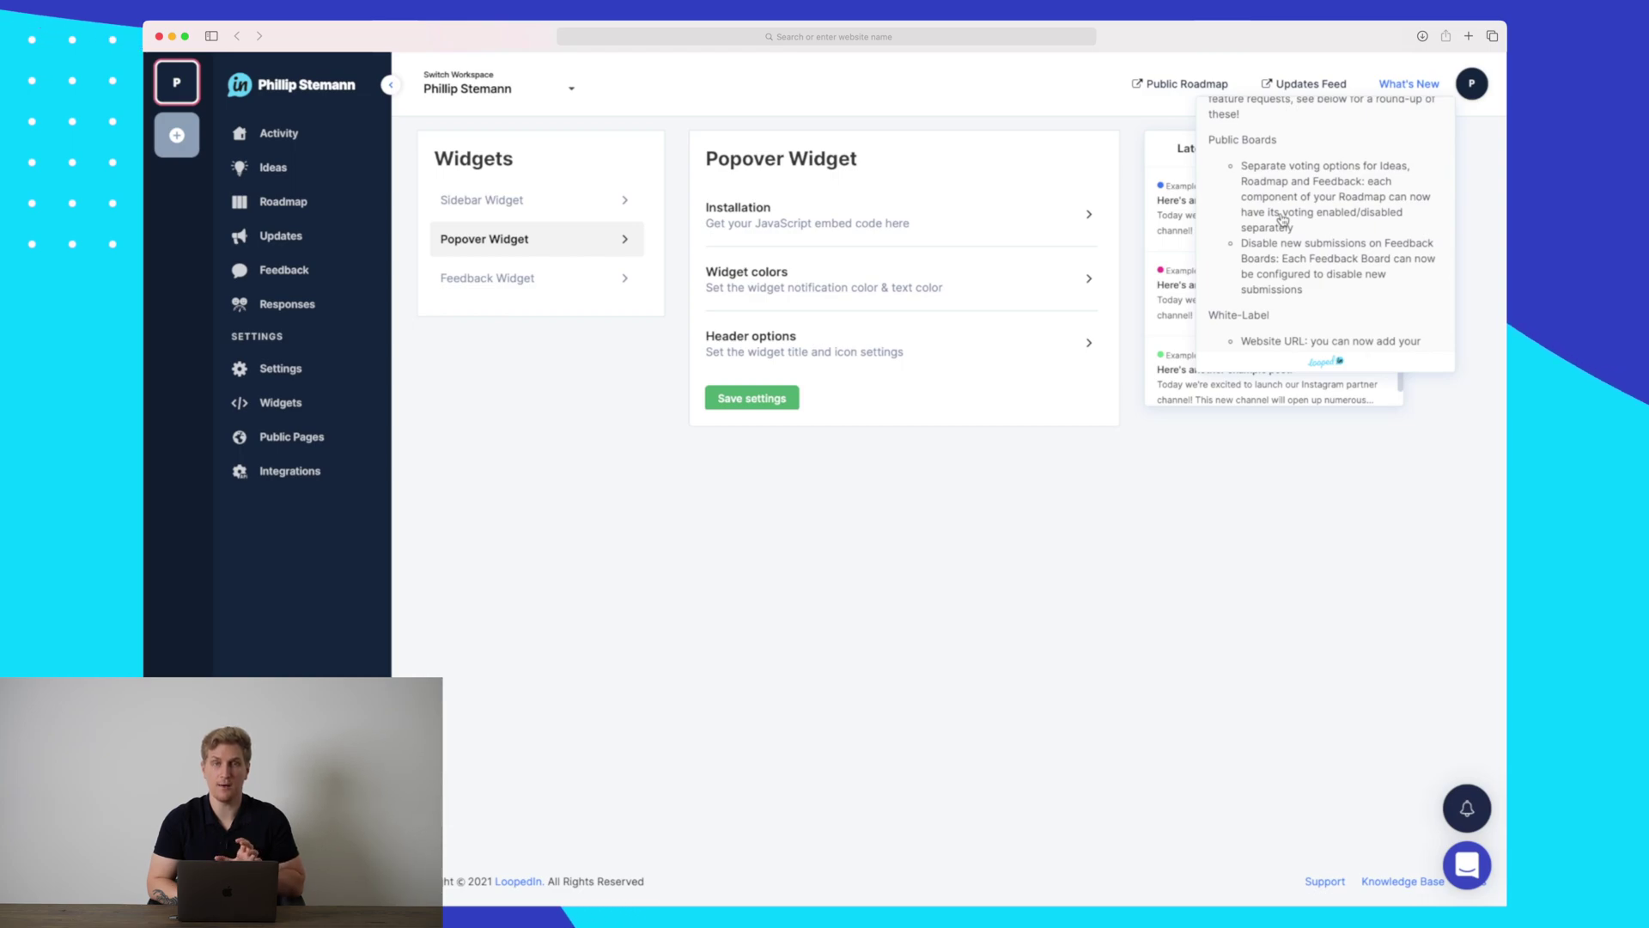
scroll(1282, 220, "down", 5)
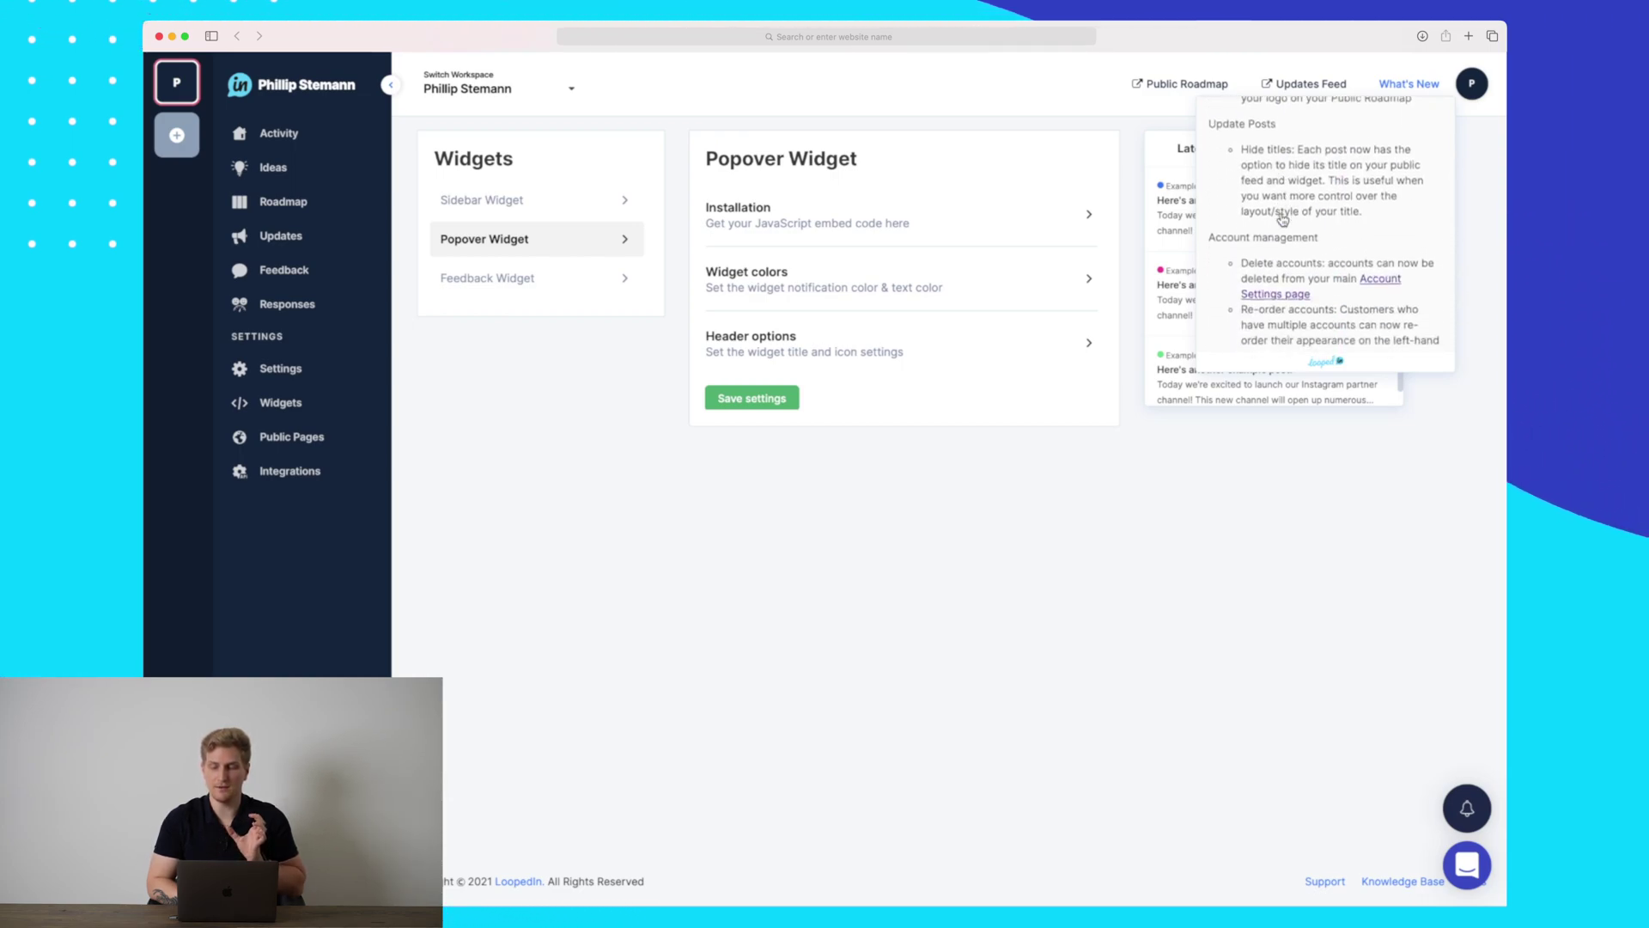
scroll(1283, 220, "down", 6)
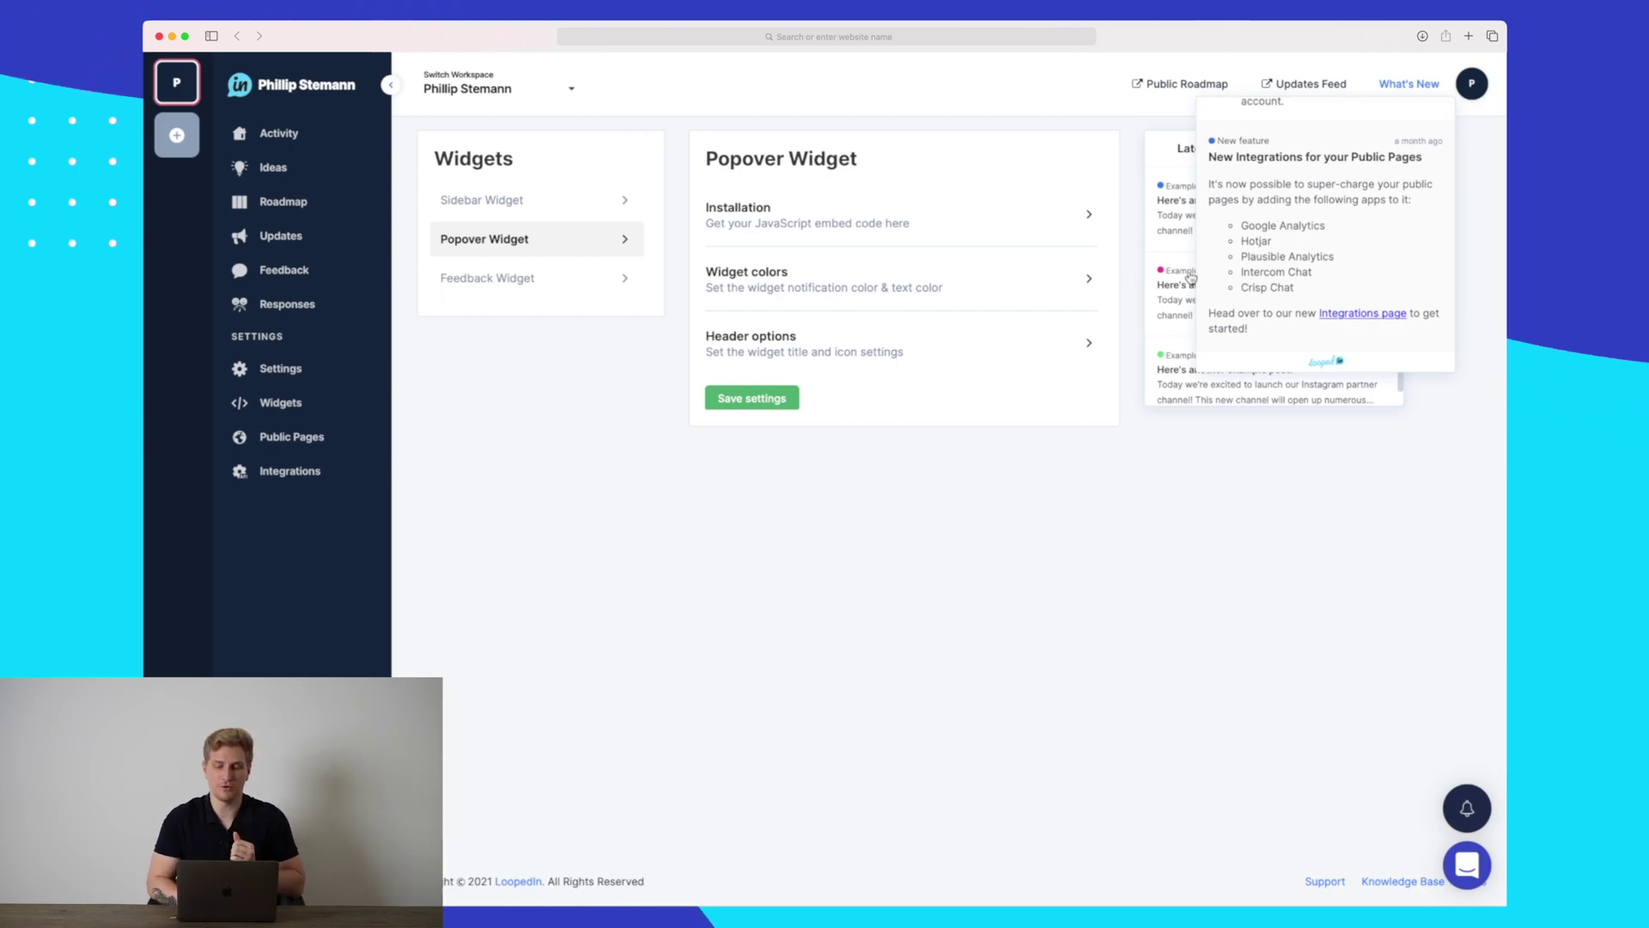
left_click(519, 279)
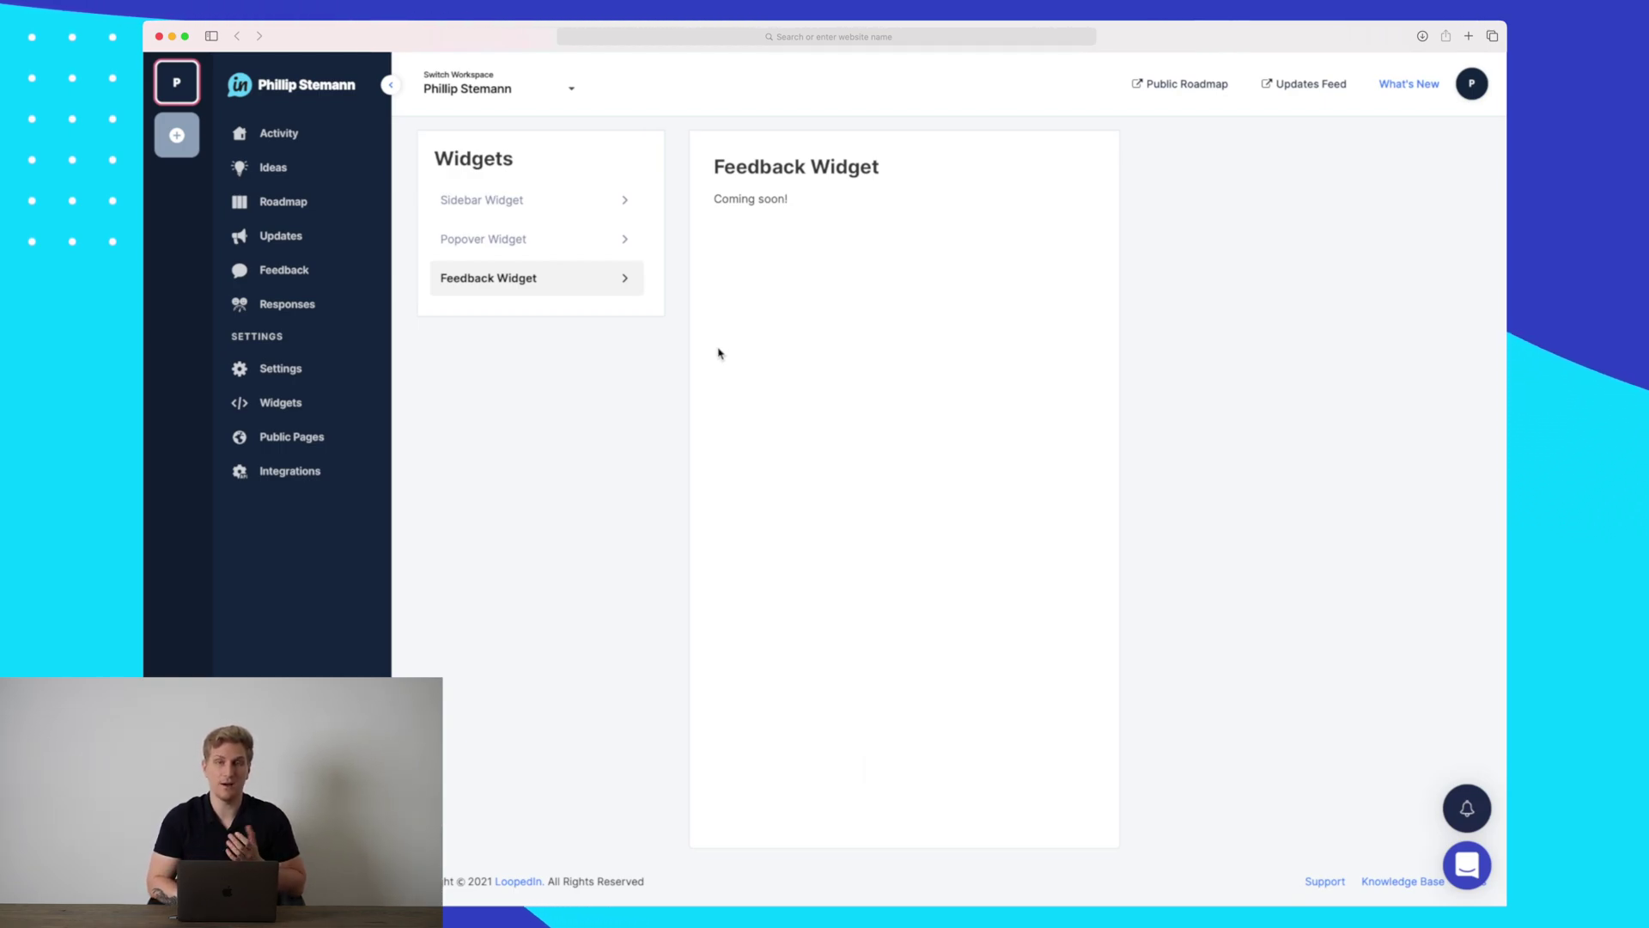
Step: Go to the Public Pages settings with the Public Roadmap URL and setting groups
left_click(325, 436)
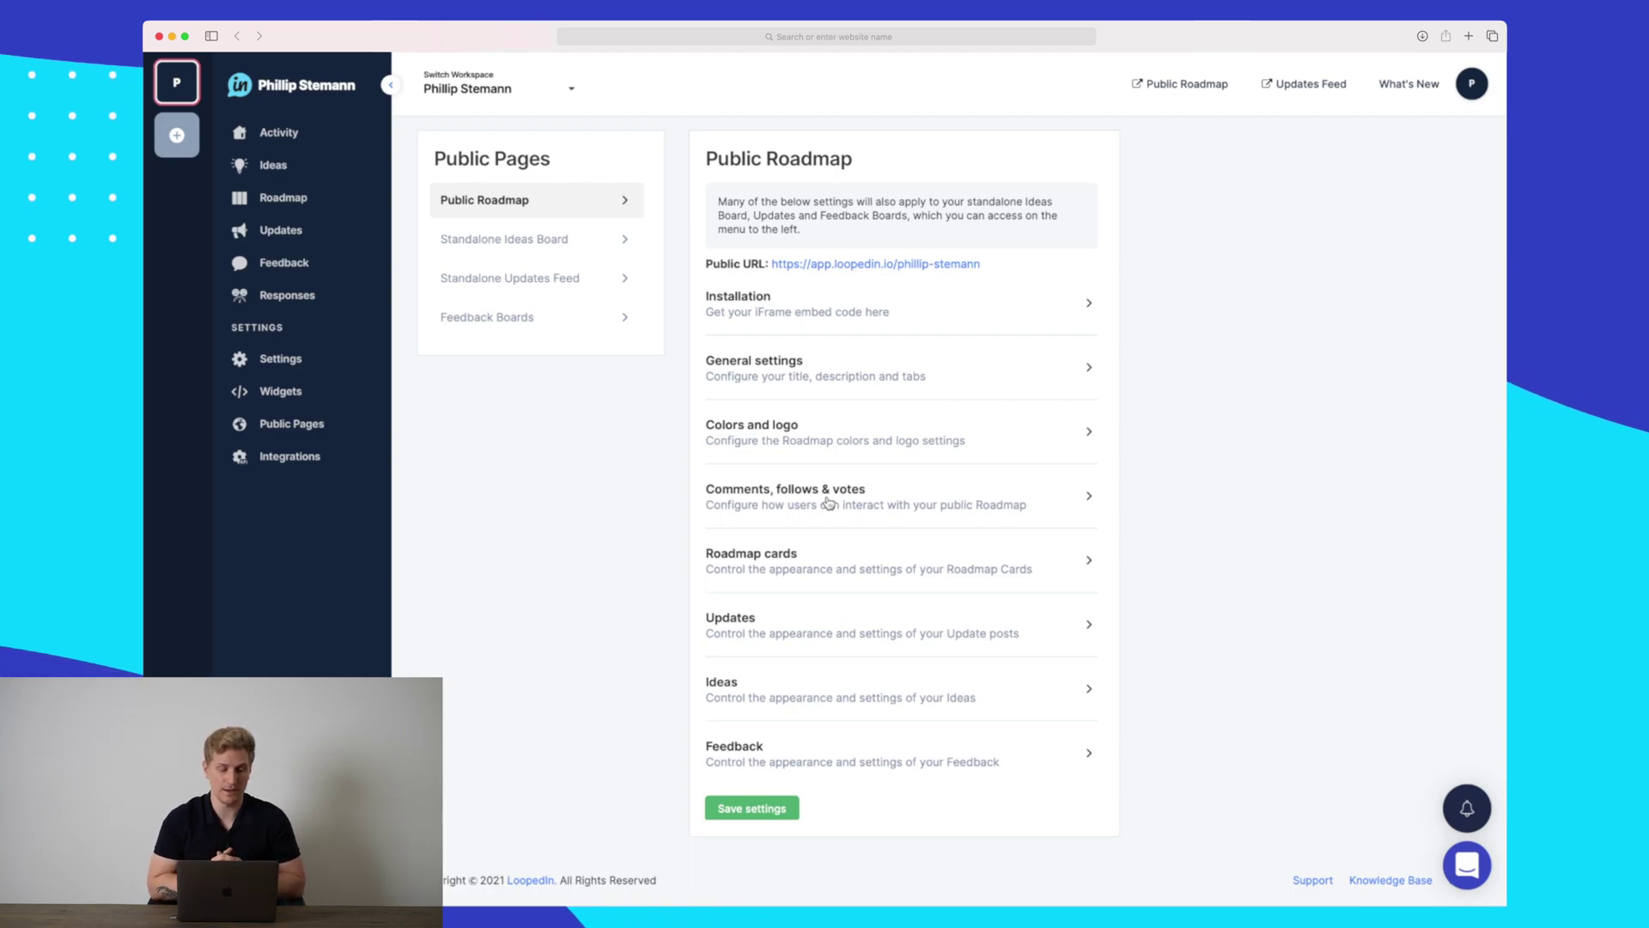
Step: Scroll through the Integrations list: API, Webhooks, Jira, Pabbly Connect, analytics and chat
left_click(301, 467)
scroll(504, 548, "down", 3)
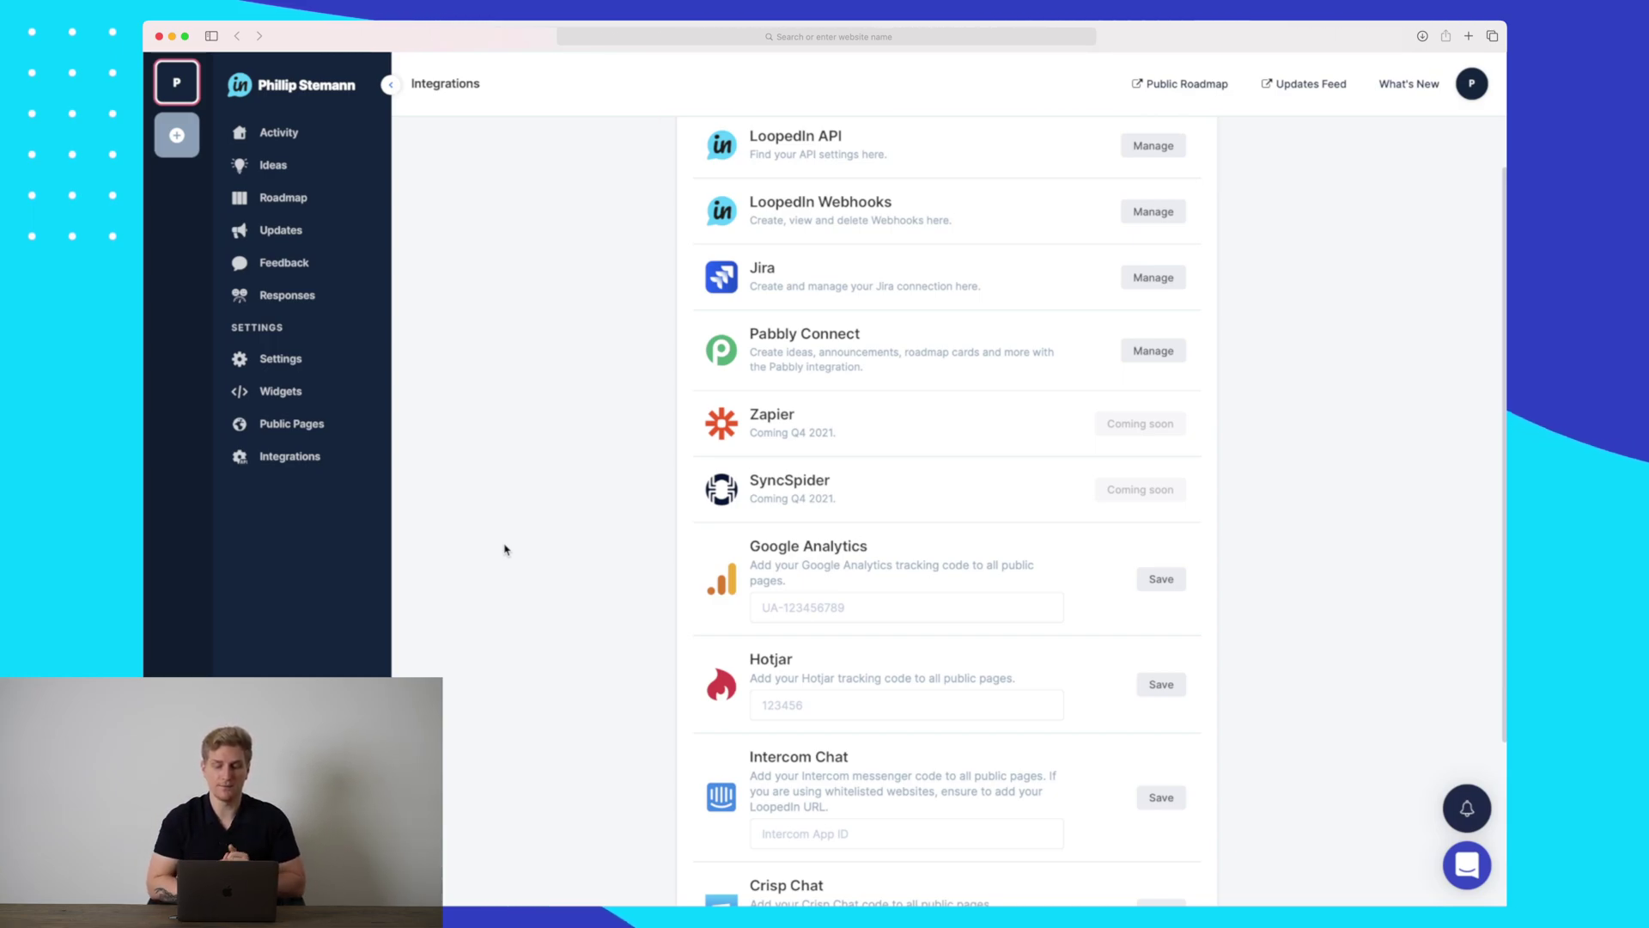
scroll(505, 550, "down", 1)
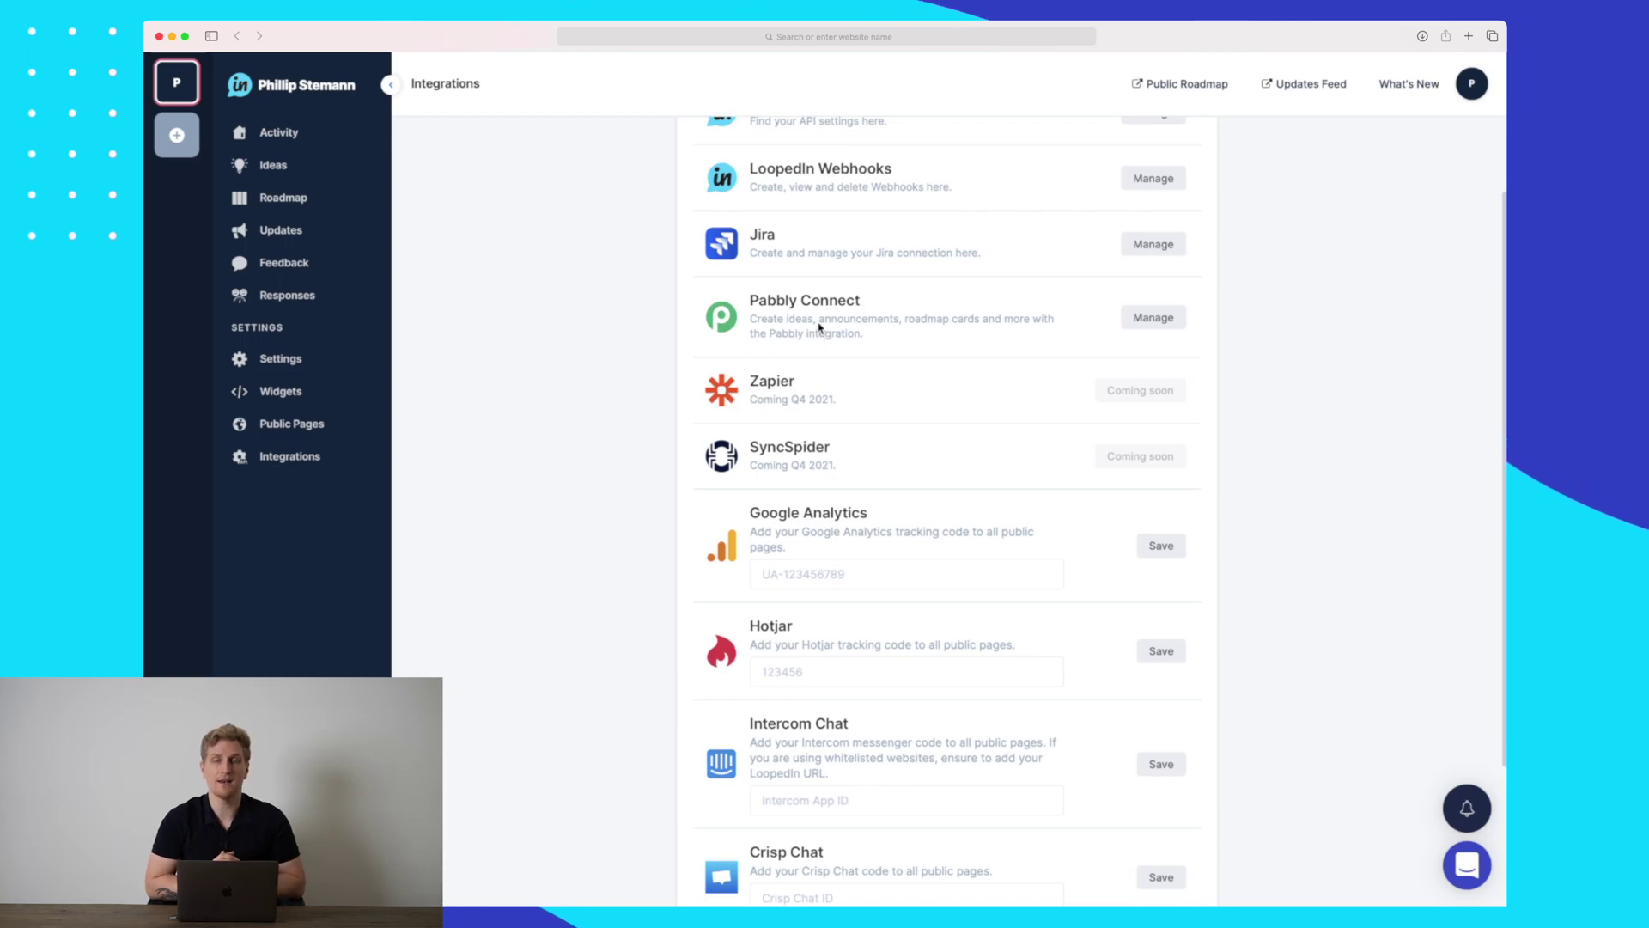